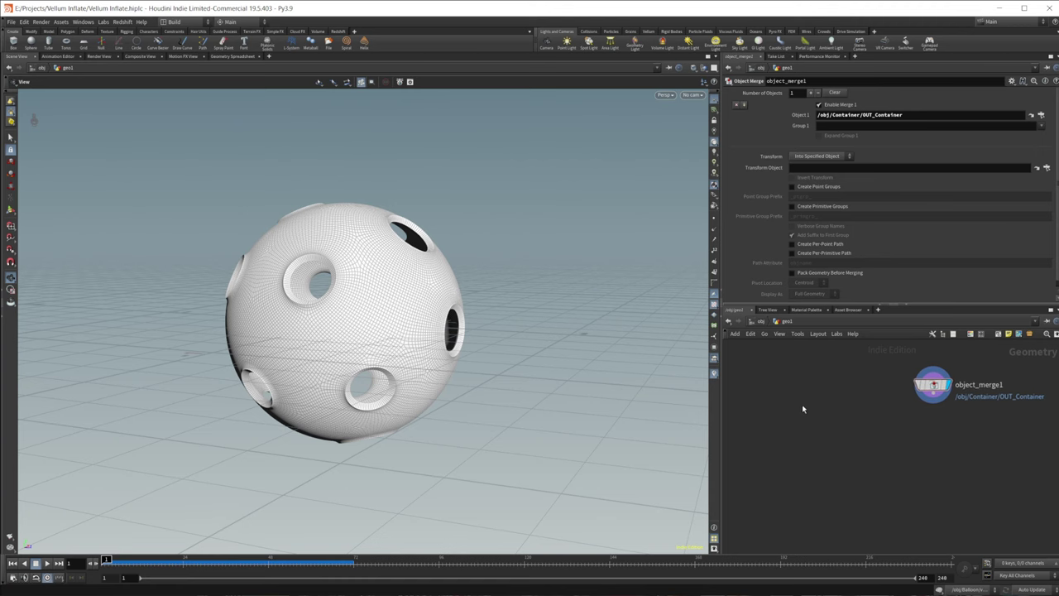
- Add and display a Sphere node beside object_merge1, and show the container geometry as a template
key(Tab)
text(null)
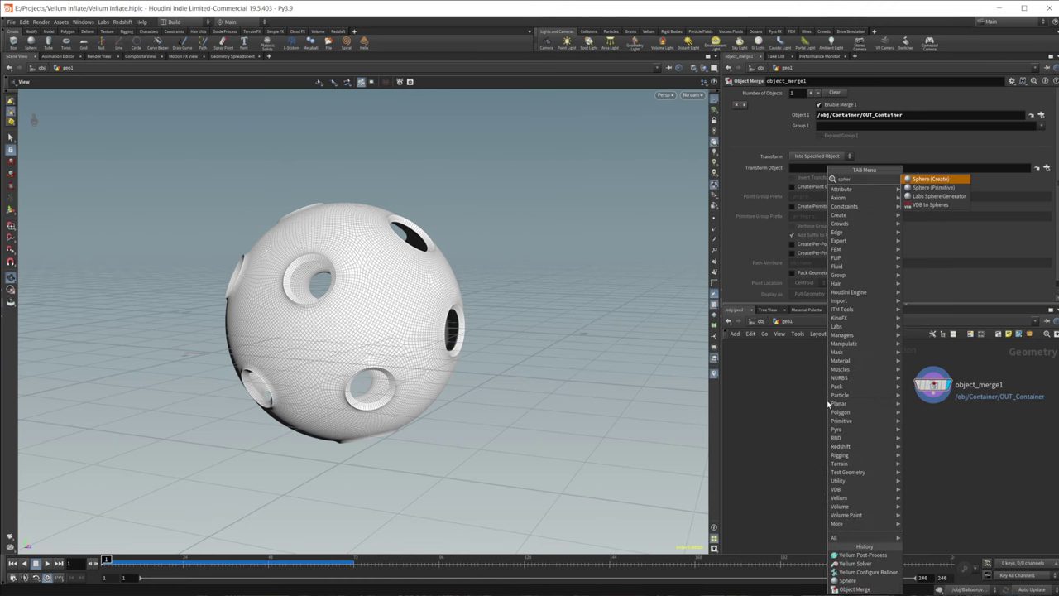
key(Return)
click(826, 399)
drag(826, 400, 836, 389)
click(847, 387)
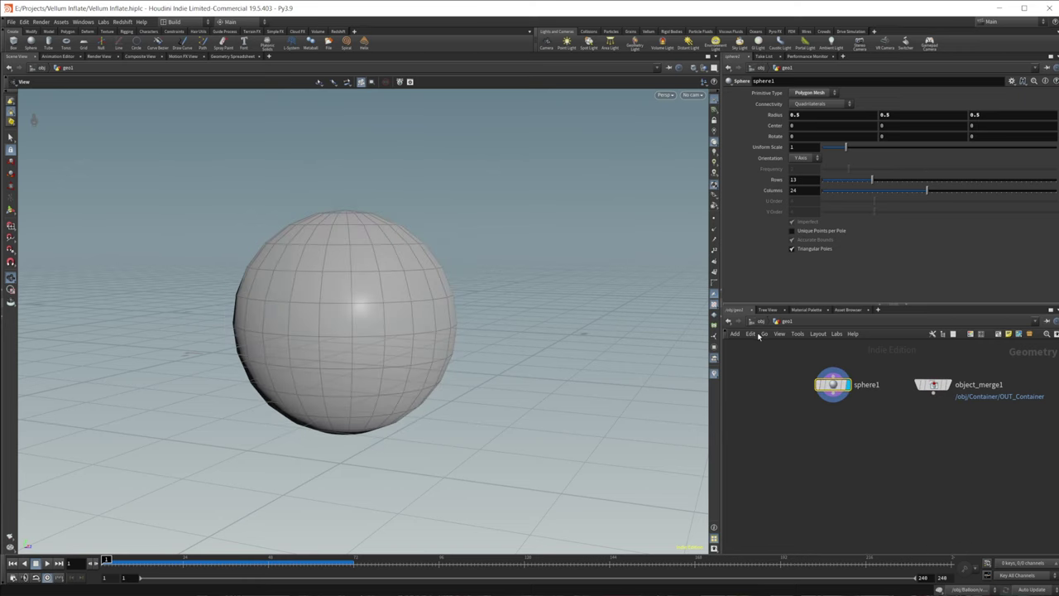
click(947, 402)
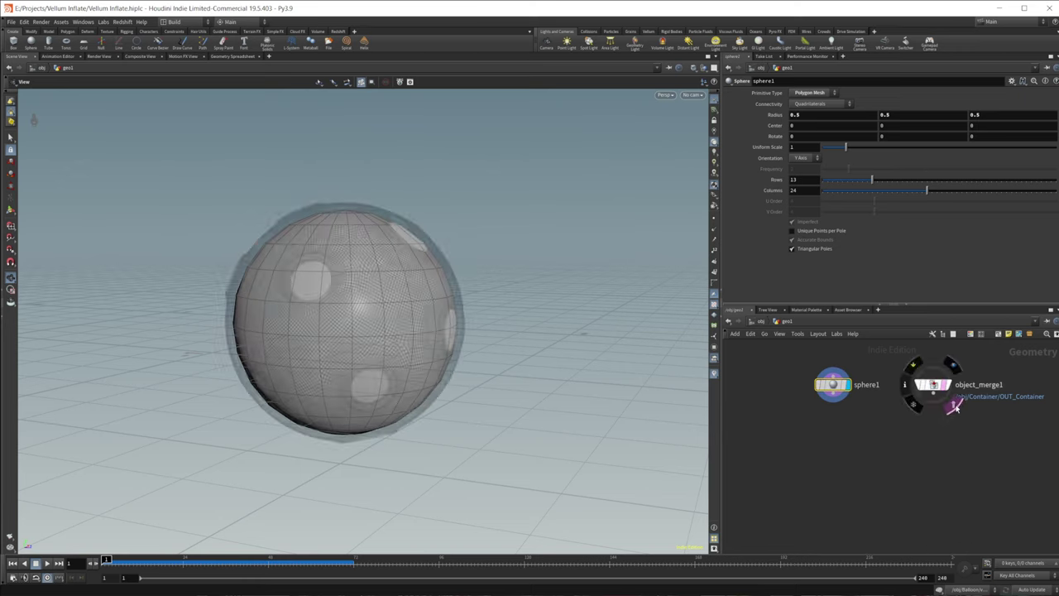
- Set the sphere's Uniform Scale to 0.1 so it fits inside the container
double_click(810, 146)
text(.1)
key(Return)
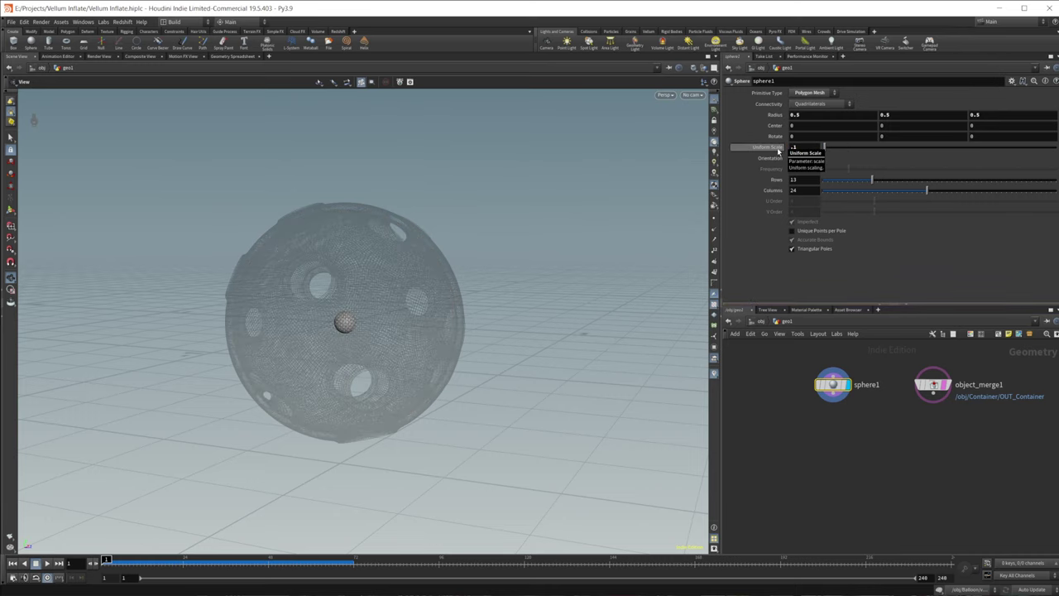
- Change the sphere's primitive type to Polygon and set its Frequency to 30
click(831, 92)
click(806, 101)
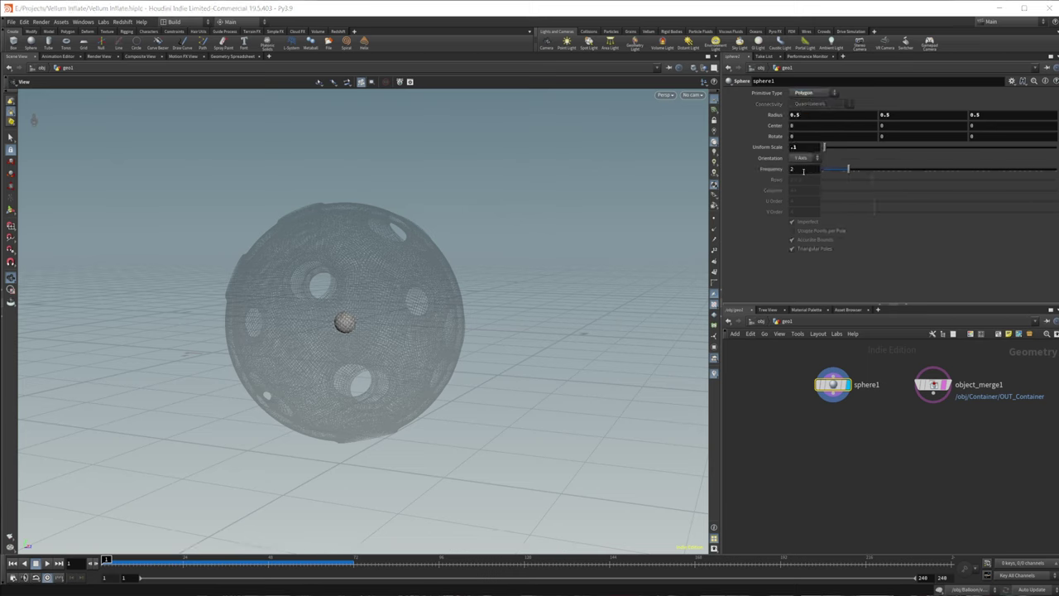
double_click(802, 171)
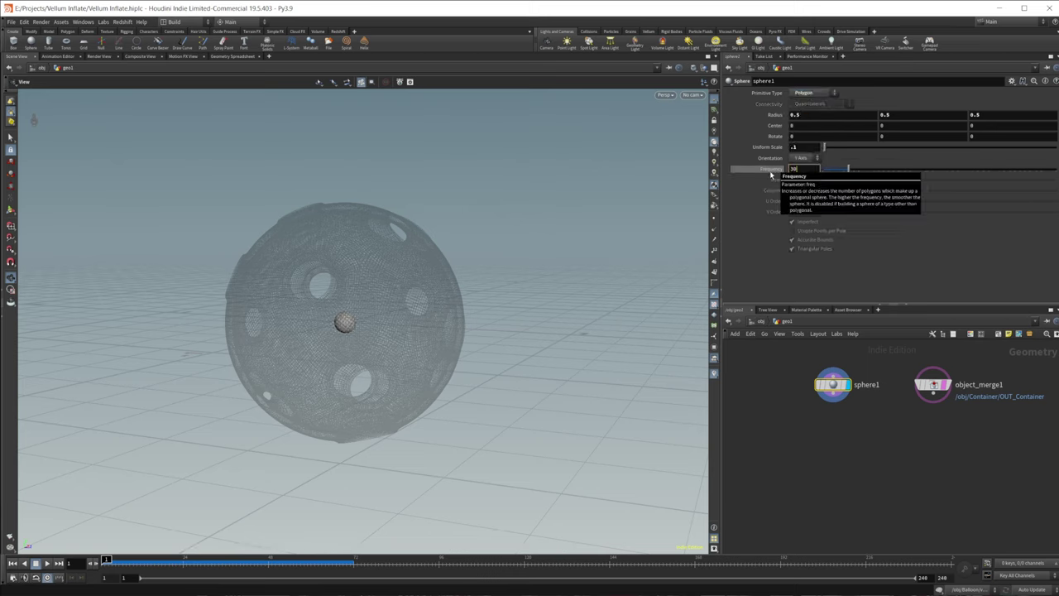
text(30)
key(Return)
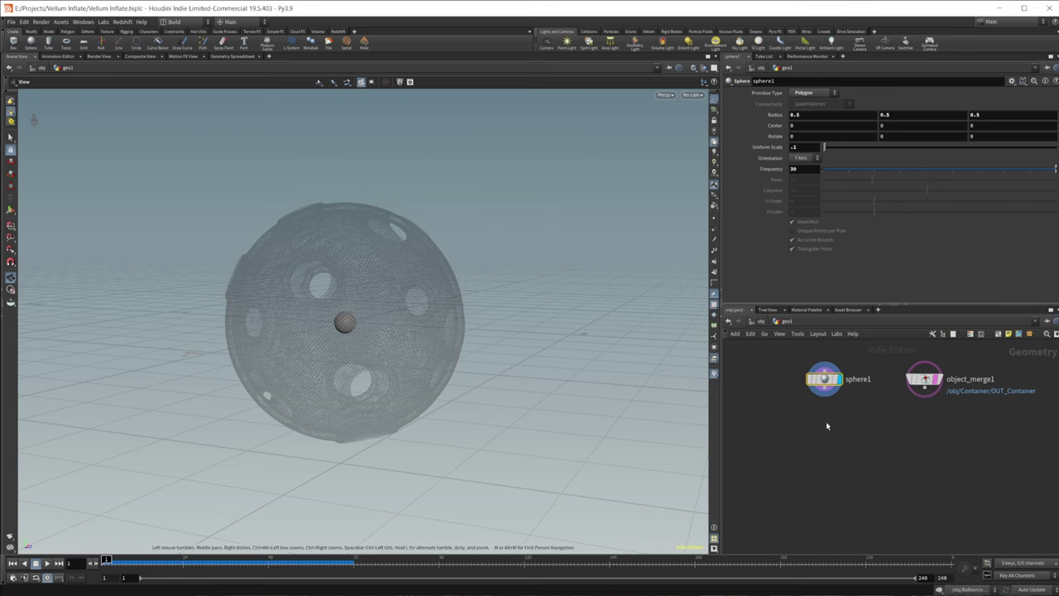
- Add a Vellum Configure Balloon setup below the sphere node, with its cloth and pressure constraints connected
key(Tab)
text(vel)
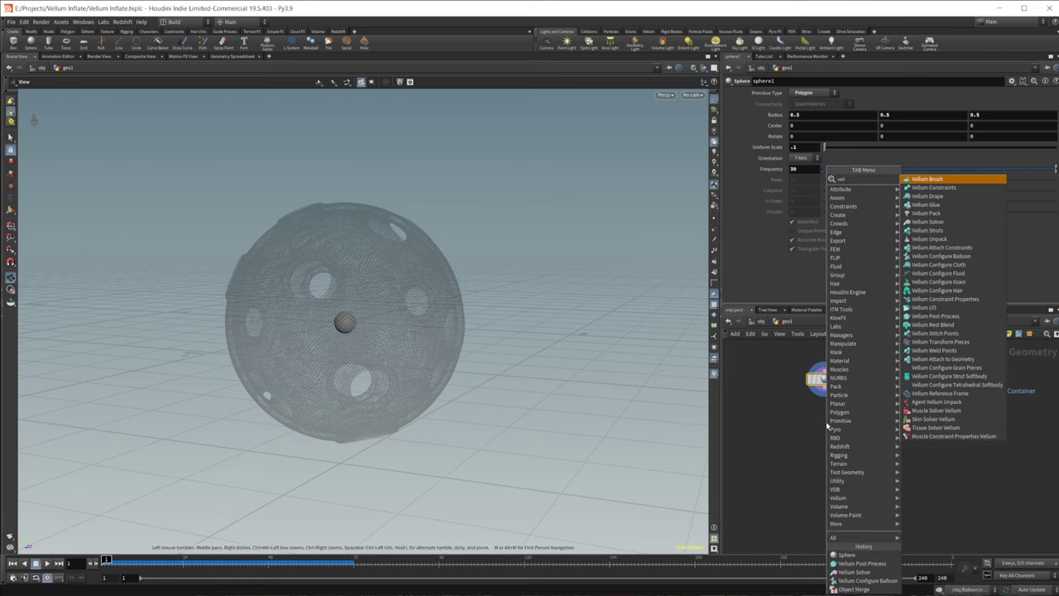
text(ball)
key(Return)
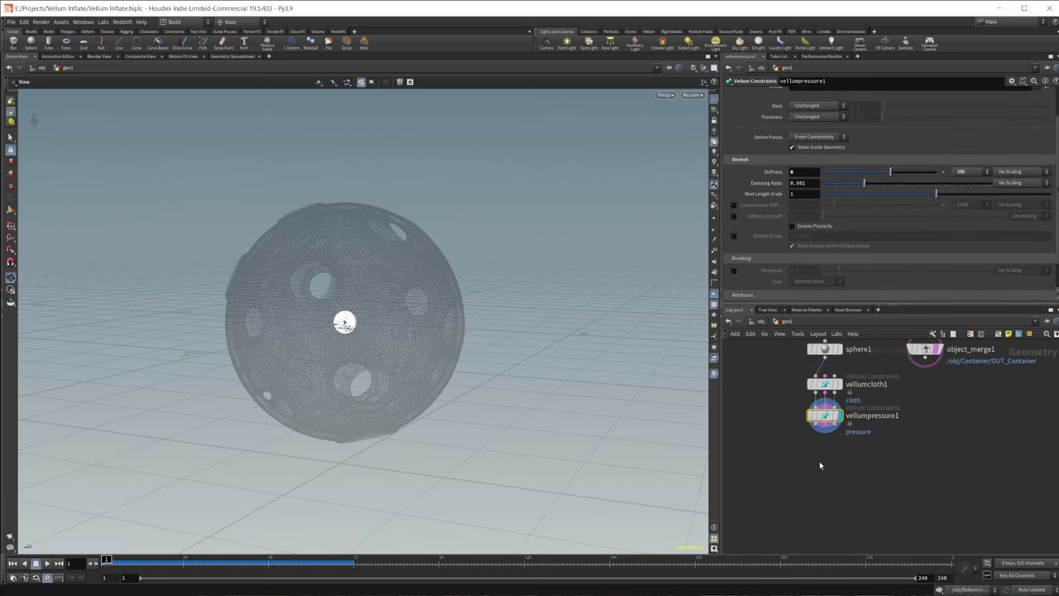
- Add a Vellum Solver below vellumpressure1, connected to the balloon constraints and displayed
key(Tab)
text(vell so)
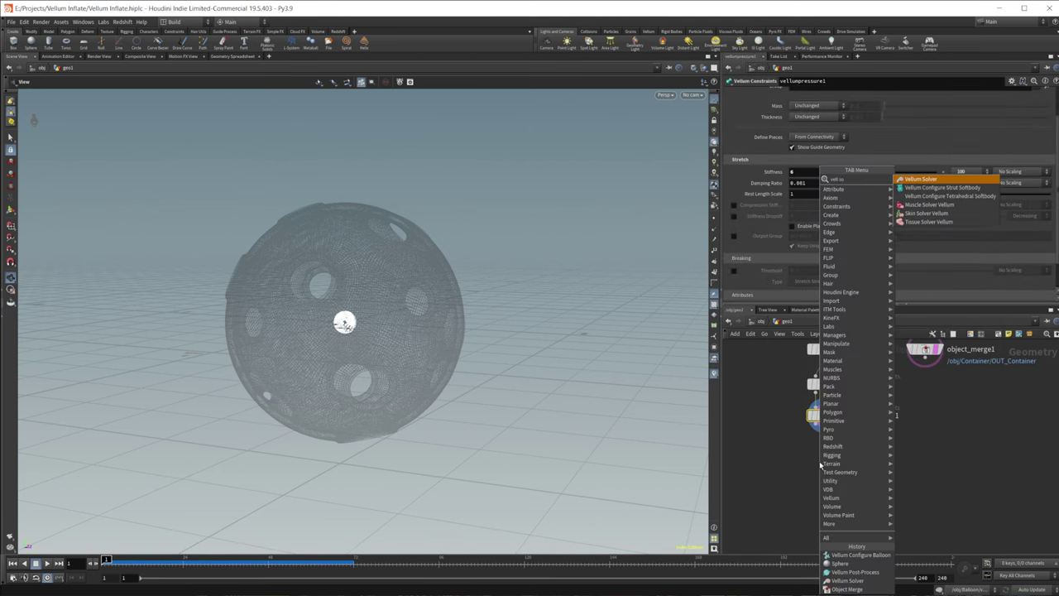
key(Return)
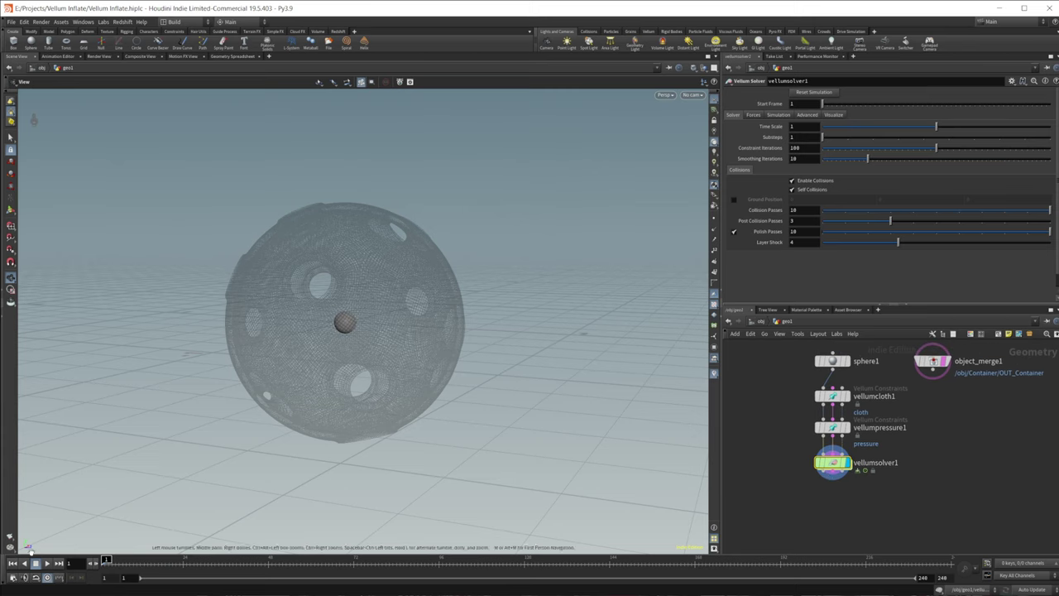
- Play the Vellum simulation to check how the balloon behaves, and return to frame 1
click(48, 562)
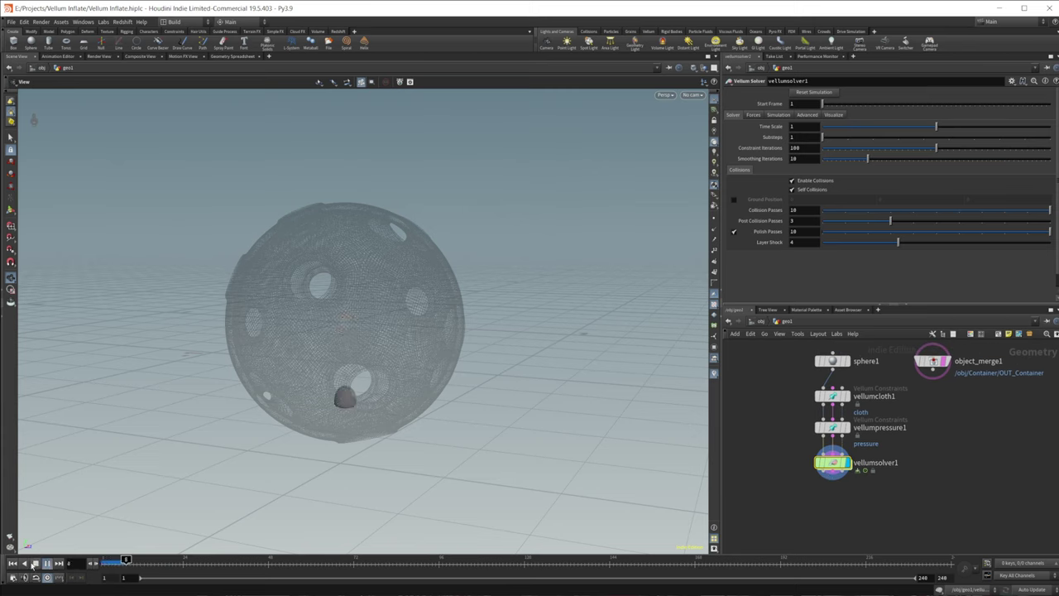
mouse_move(843, 469)
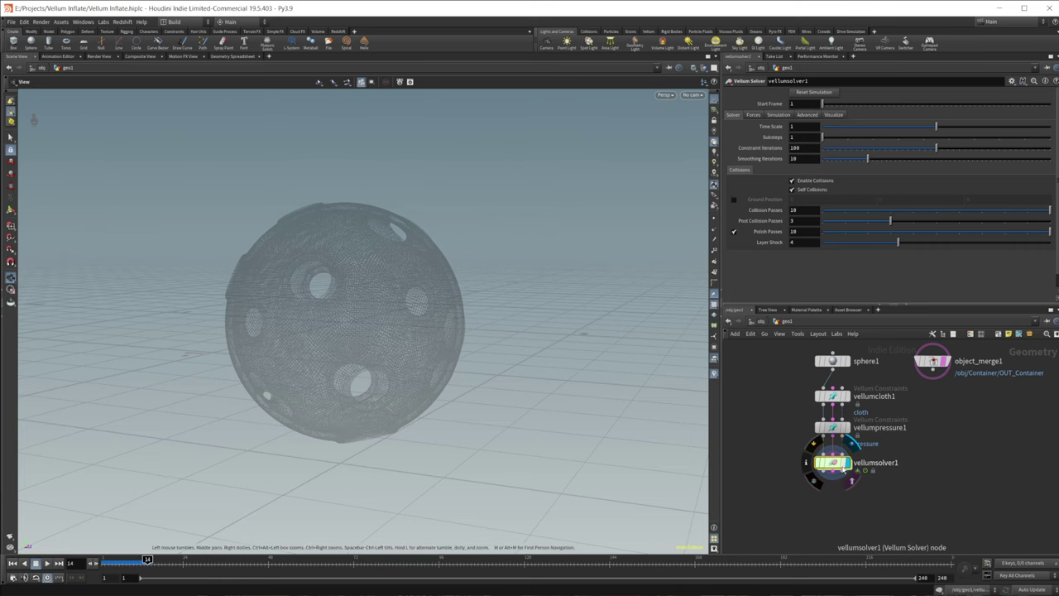
mouse_move(378, 482)
mouse_down()
mouse_move(392, 451)
mouse_move(392, 359)
mouse_move(353, 481)
mouse_move(369, 445)
mouse_move(376, 495)
mouse_up()
click(12, 562)
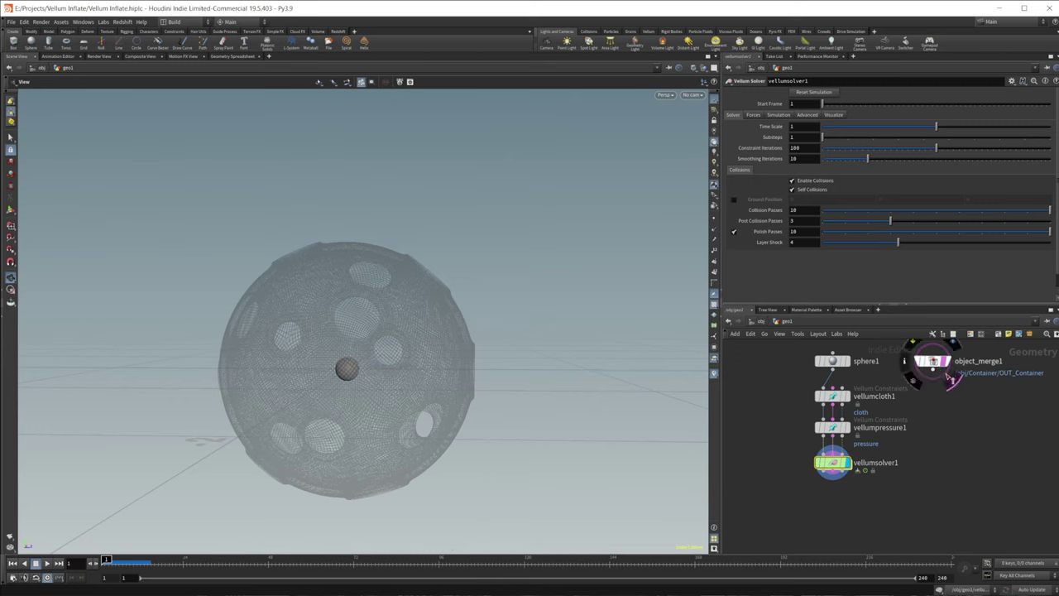
- Turn off the template display of the container on object_merge1
click(952, 378)
middle_drag(919, 465, 949, 463)
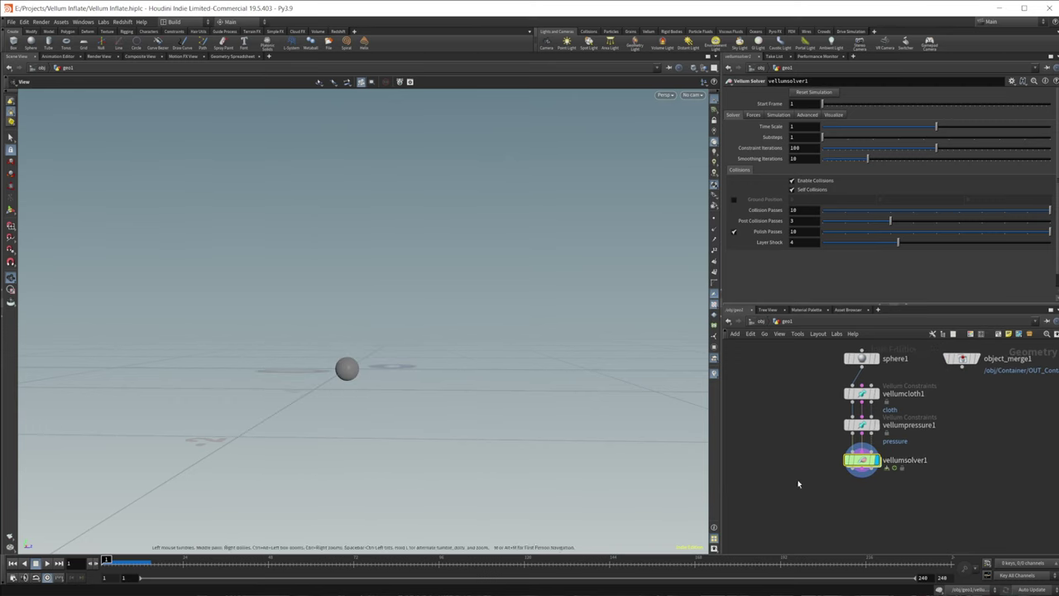
middle_drag(799, 485, 780, 487)
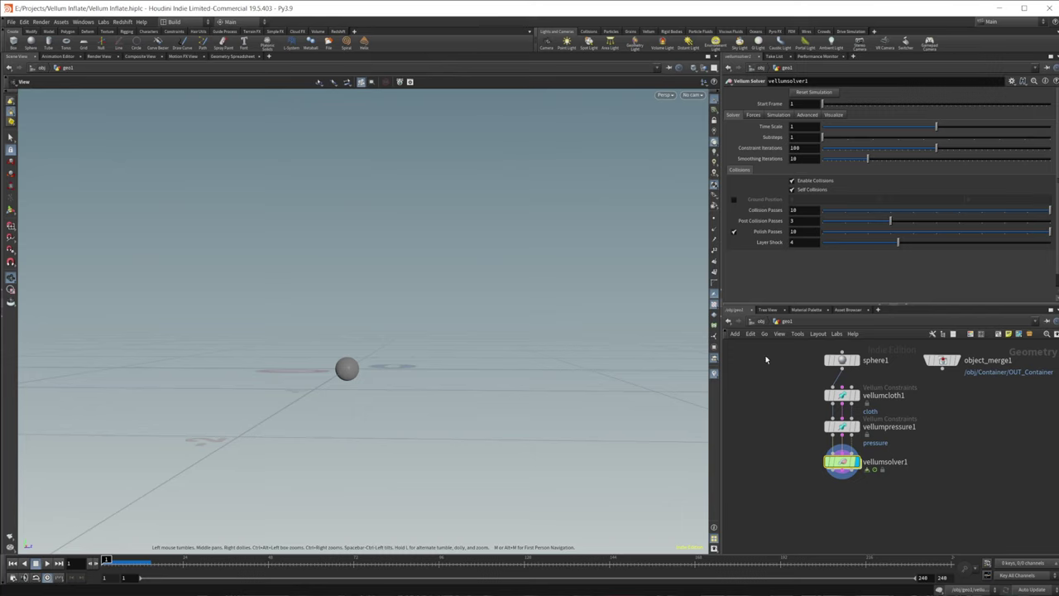
- Set the Y component of the Vellum solver's gravity to 0
click(752, 115)
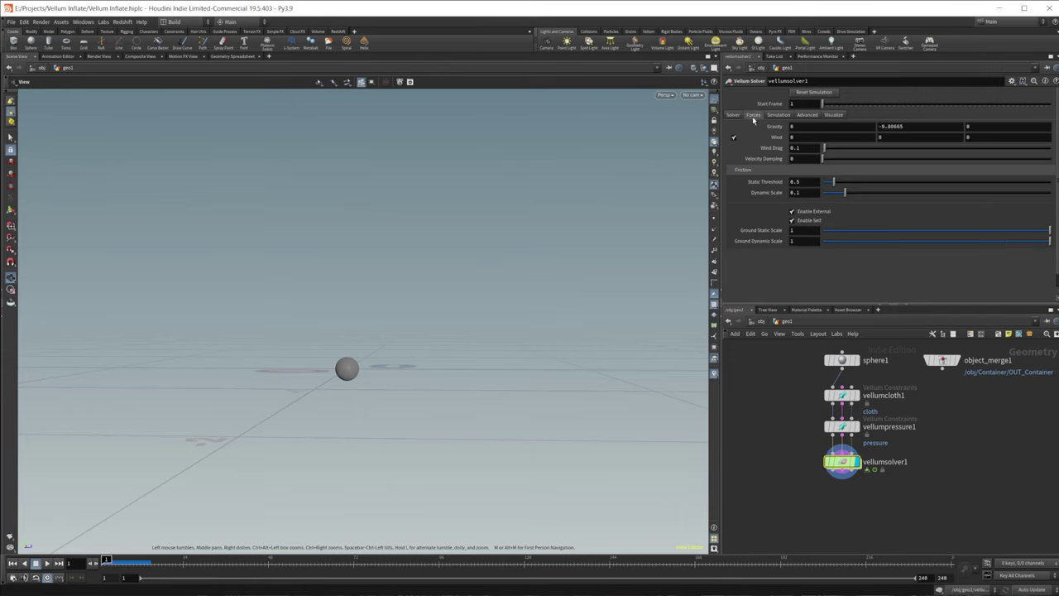
double_click(925, 126)
text(0)
key(Return)
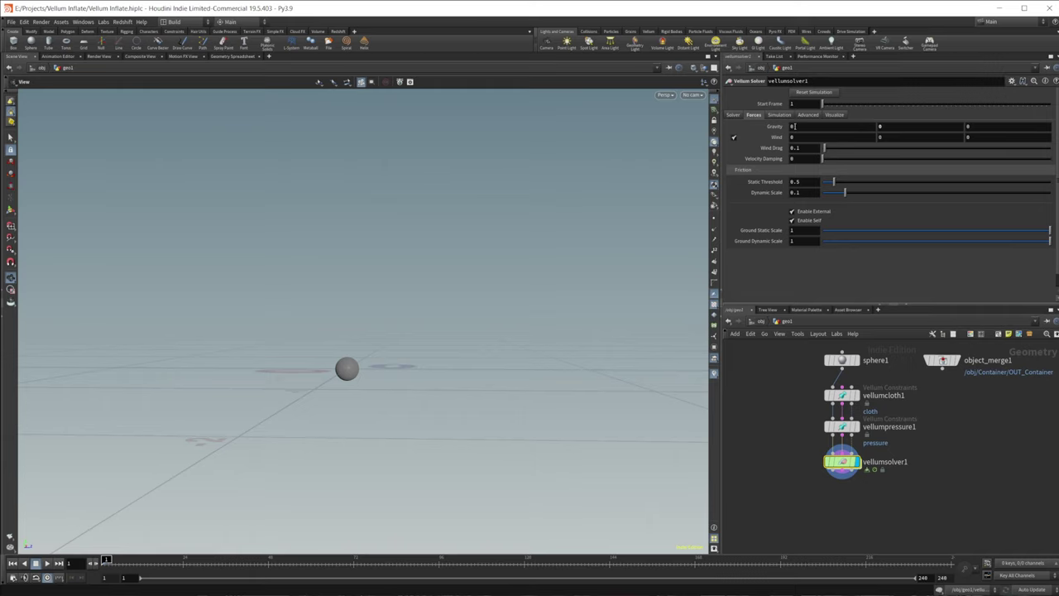
- Raise the Vellum solver's simulation cache memory to 15000 MB
click(778, 115)
double_click(793, 125)
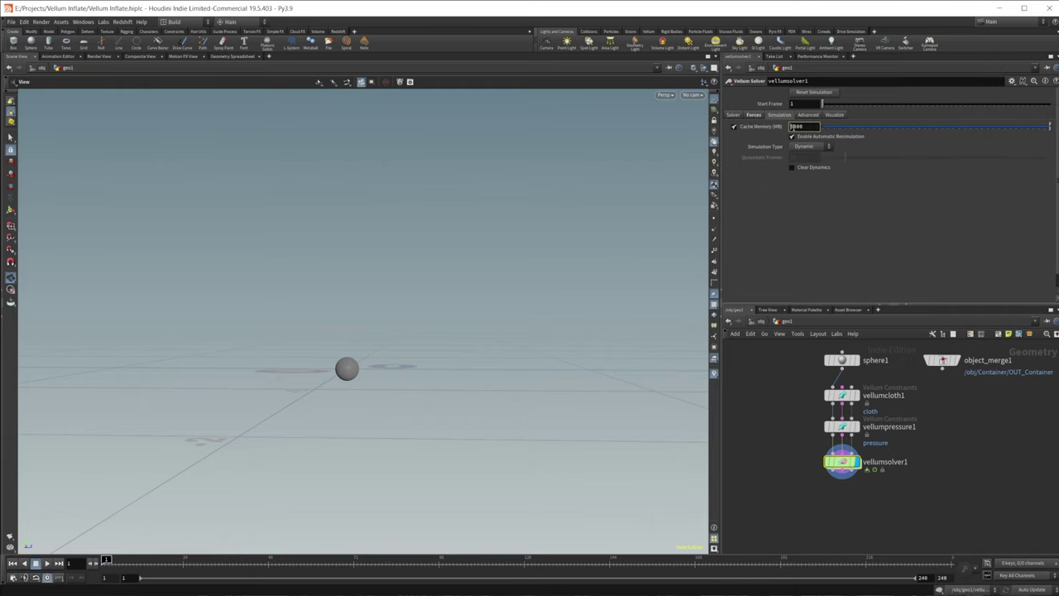
text(15000)
key(Return)
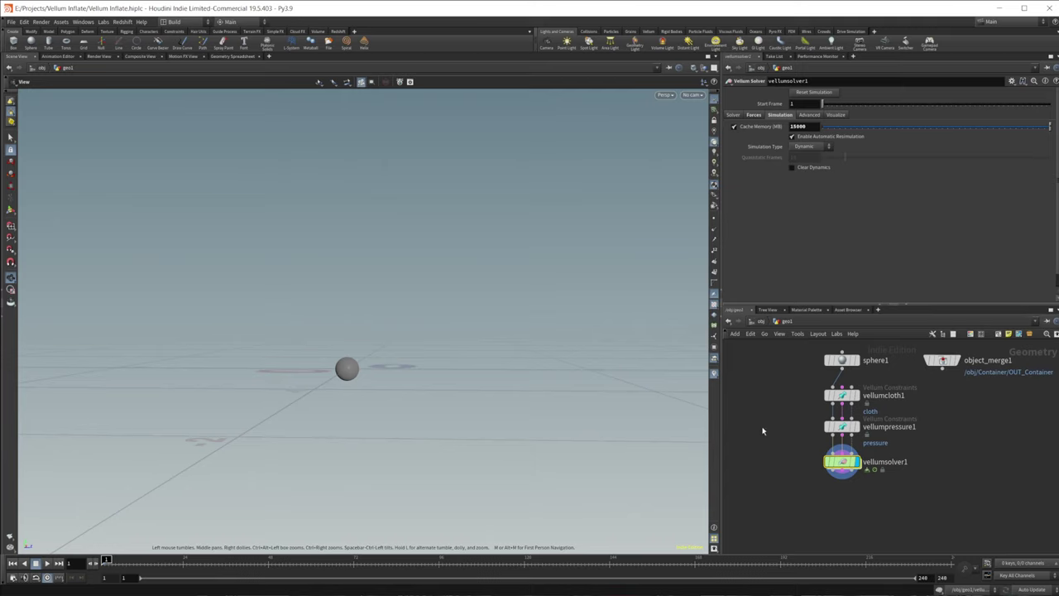
- Enable the stretch Output Group on vellumpressure1 and name it press_stretch
middle_drag(762, 430, 753, 431)
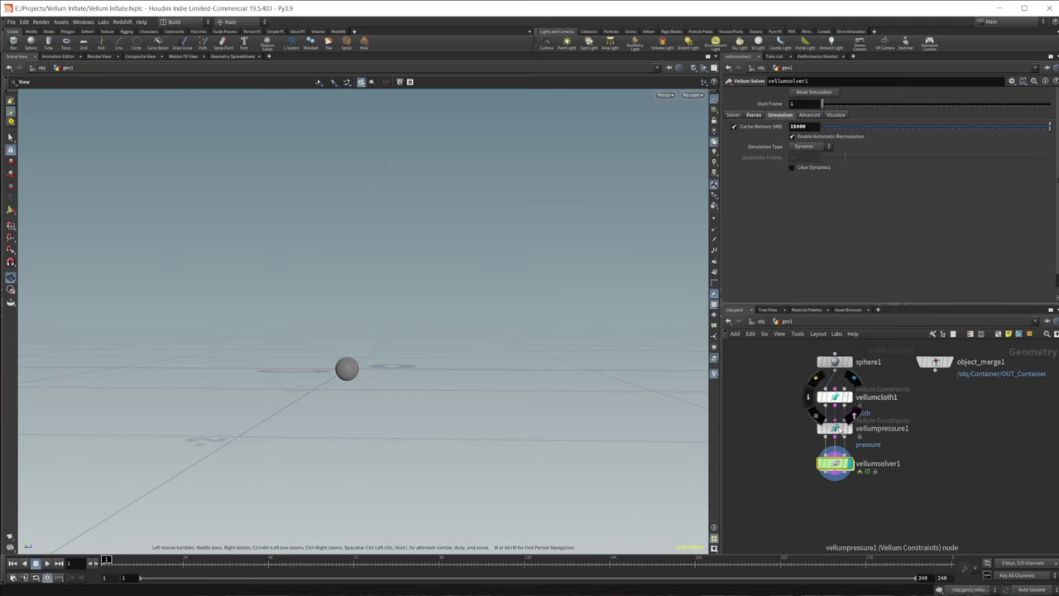
click(837, 429)
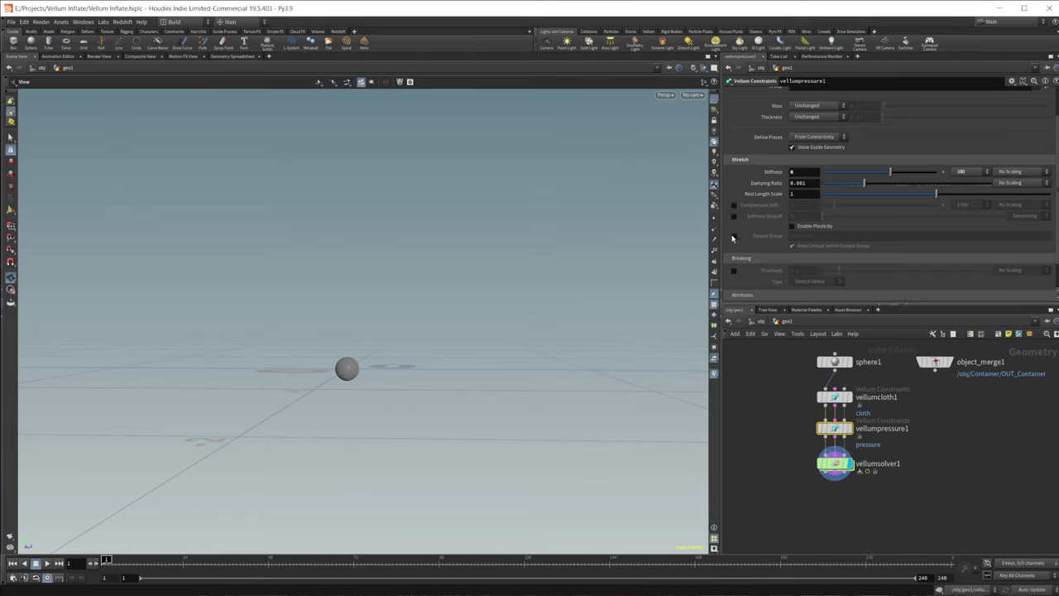
click(733, 236)
click(801, 236)
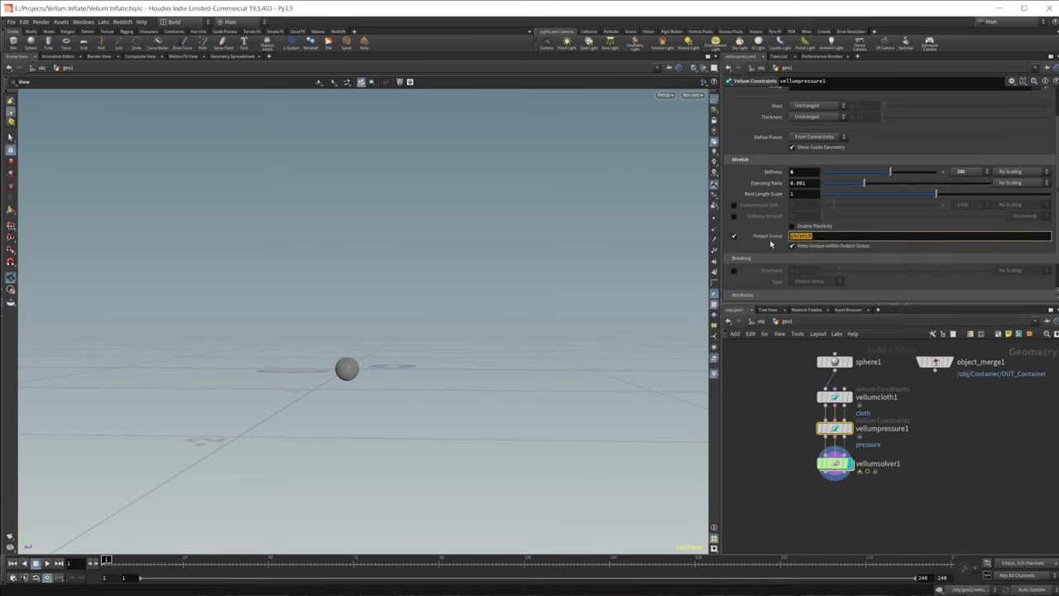
text(press_stre)
key(Return)
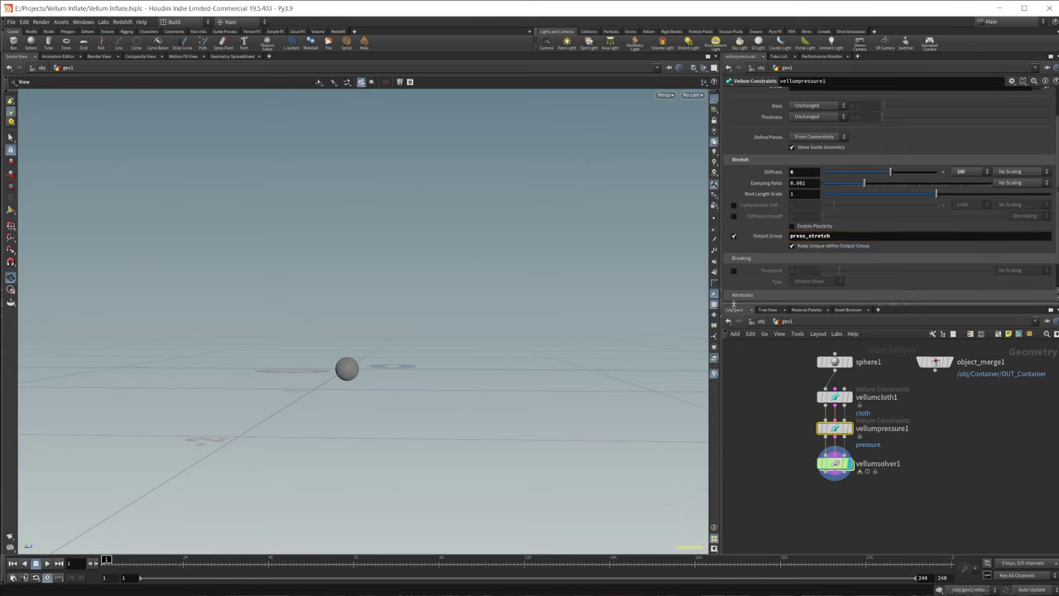
- Inside the Vellum solver's forces network, add a Vellum Constraint Properties node and wire it into the FORCE output
double_click(834, 464)
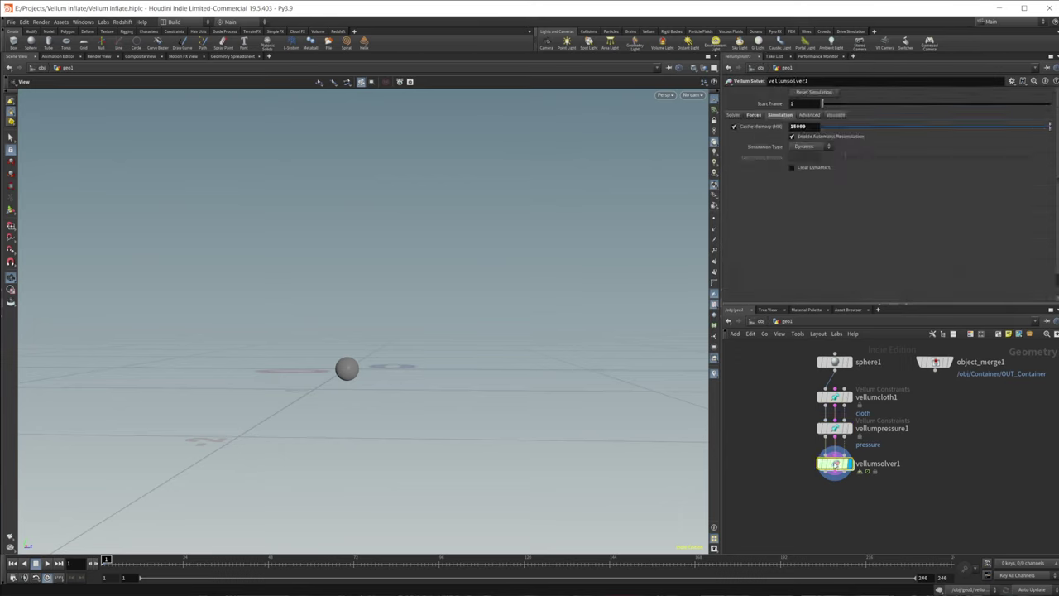
key(Tab)
text(vell)
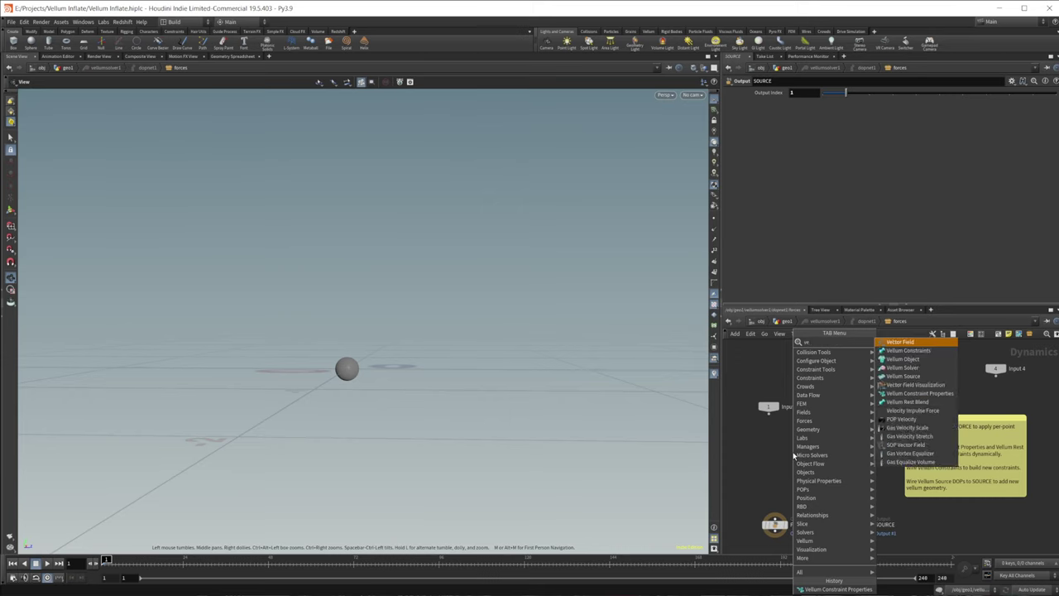
key(Down)
key(Down)
key(Down)
key(Down)
key(Down)
key(Up)
key(Return)
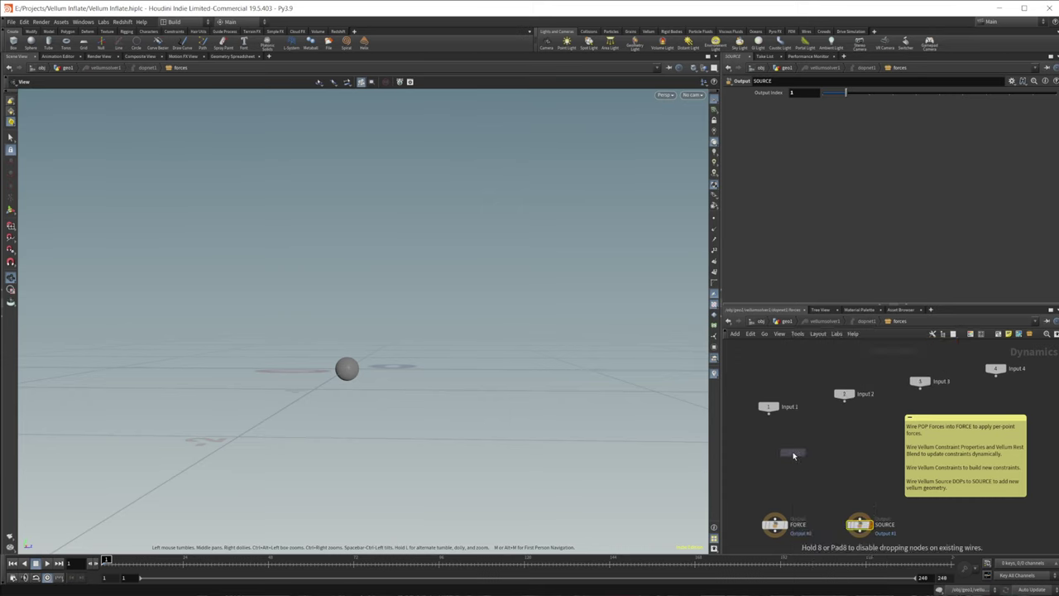
click(793, 454)
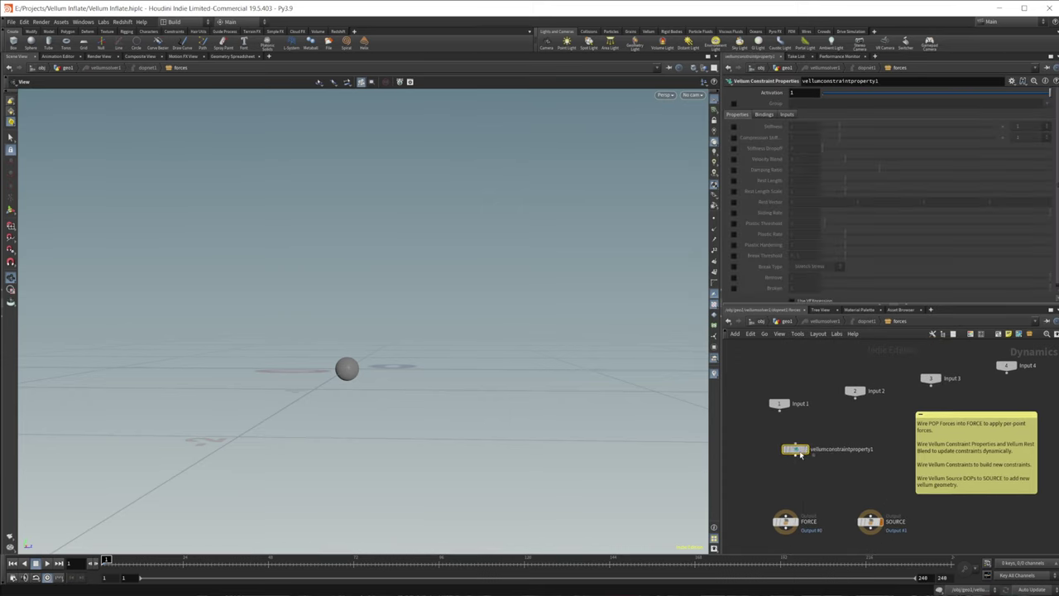
drag(778, 459, 785, 514)
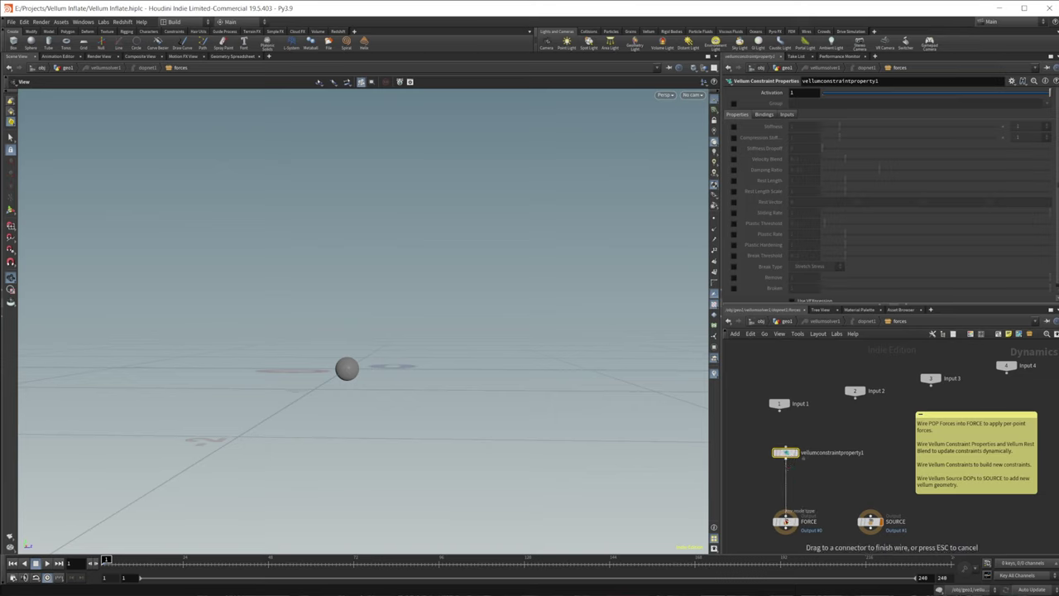
- Restrict the Vellum Constraint Properties node to the press_stretch group
middle_drag(824, 501, 838, 482)
scroll(810, 459, up, 2)
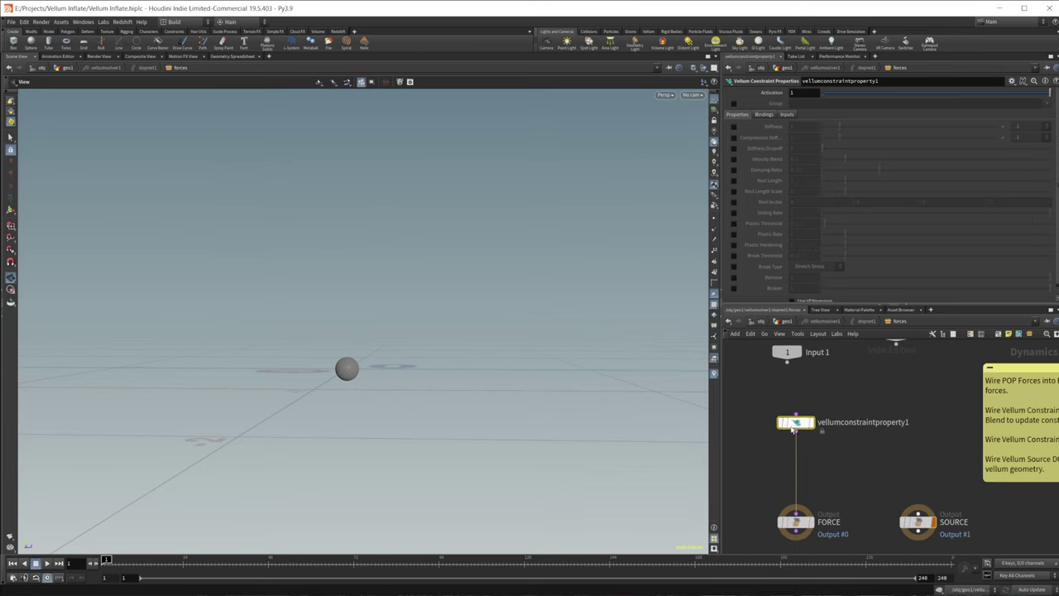
click(733, 103)
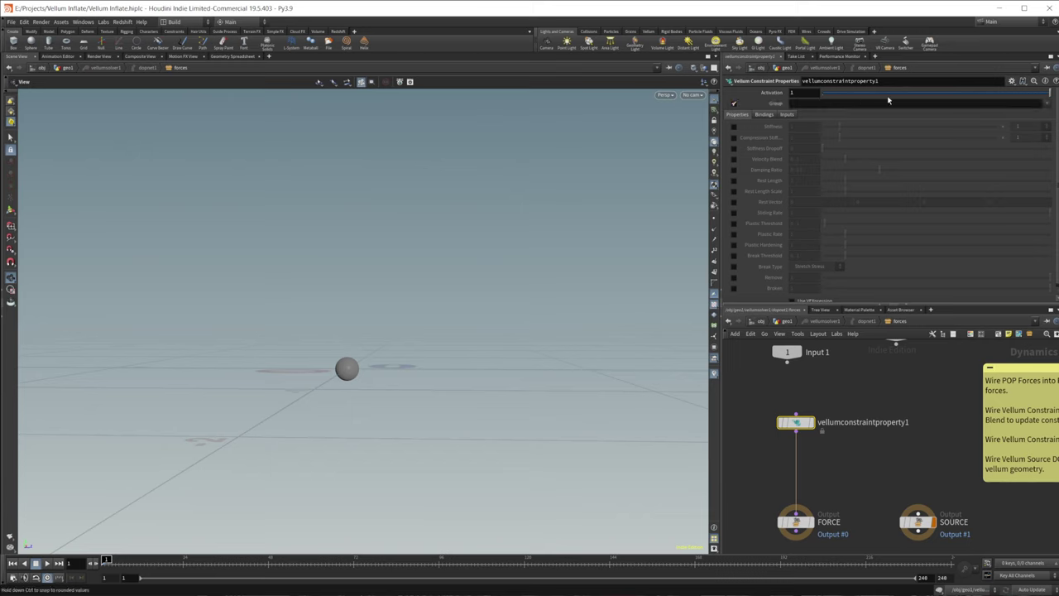
click(1047, 103)
click(1049, 120)
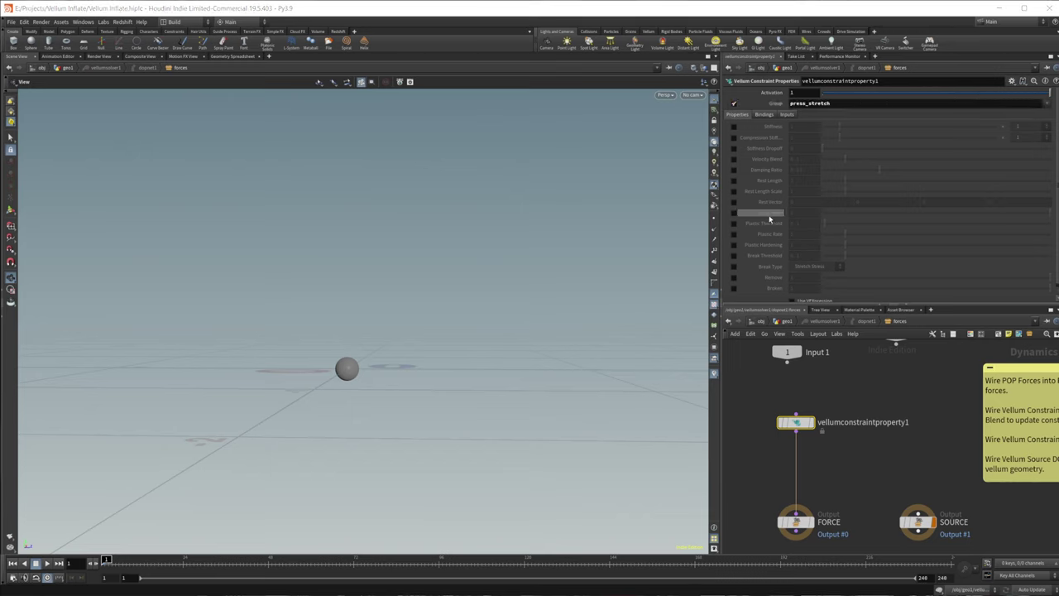
- Enable the constraint's Rest Length Scale and keyframe it from 1 at frame 1 to 2000 at frame 30
click(734, 191)
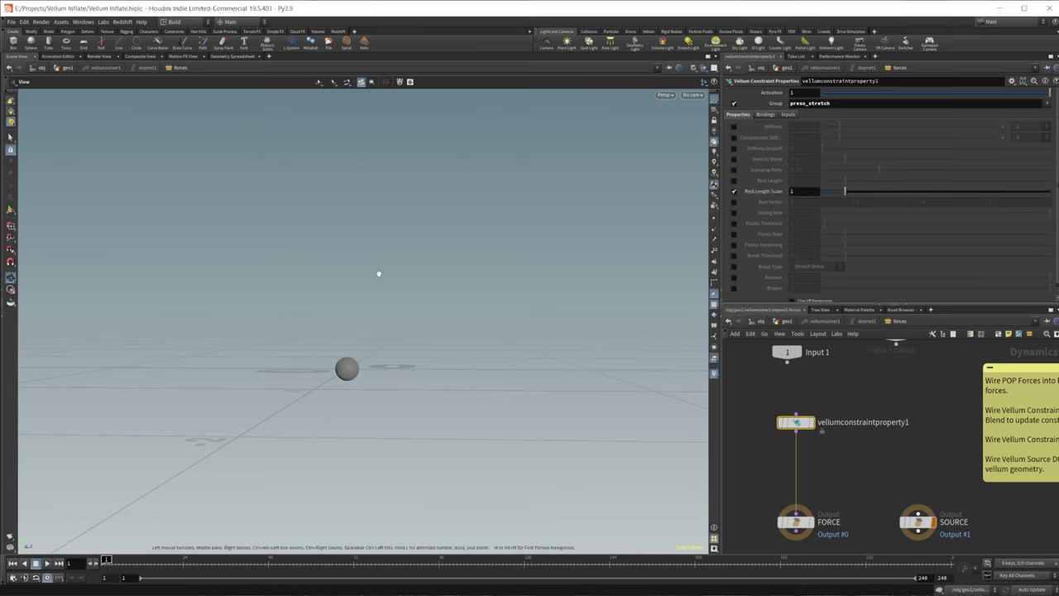
alt+click(778, 192)
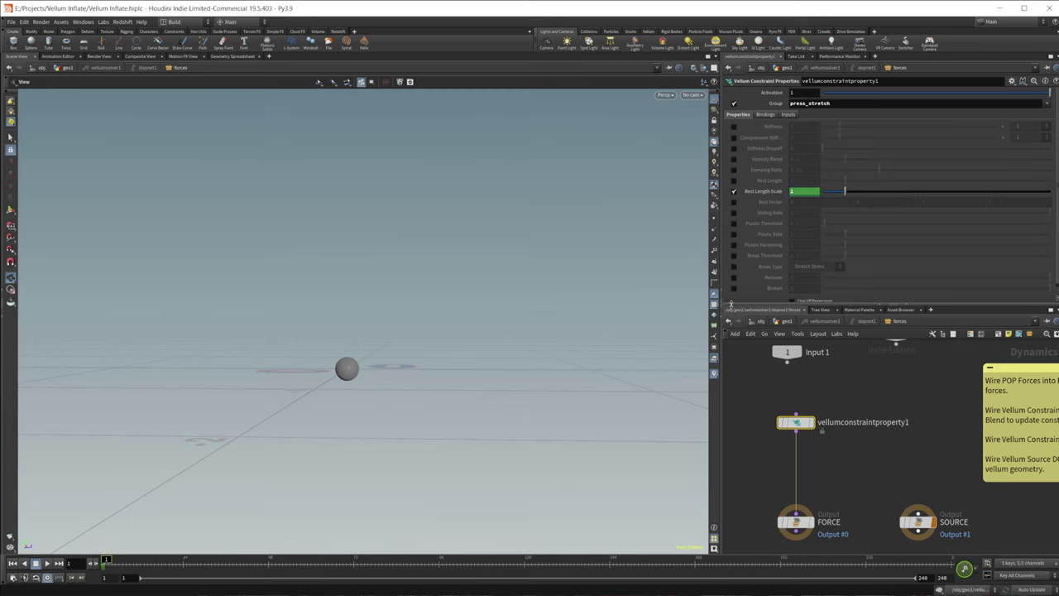
click(204, 561)
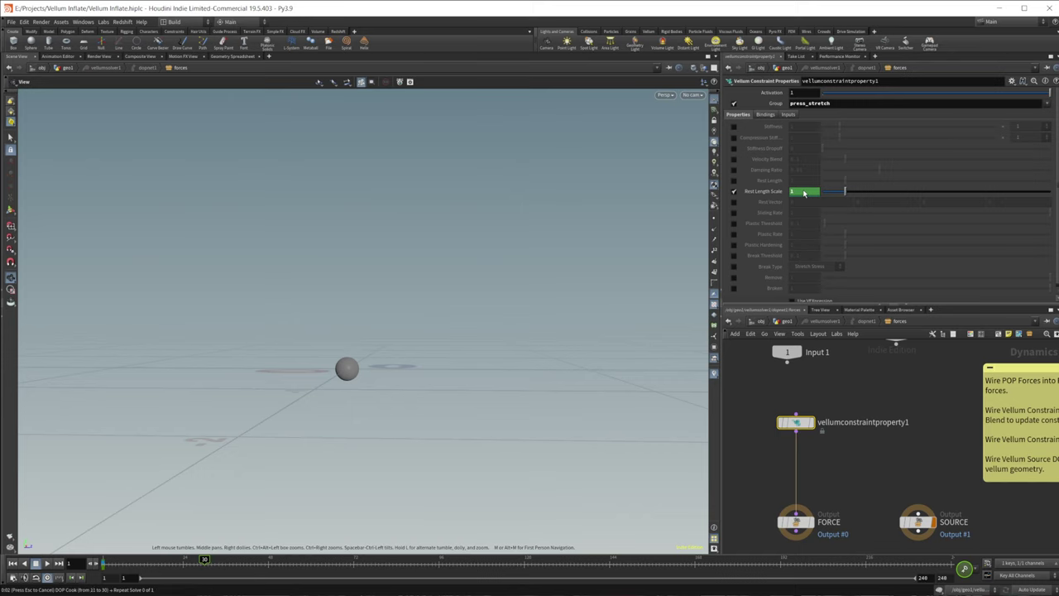
mouse_move(744, 197)
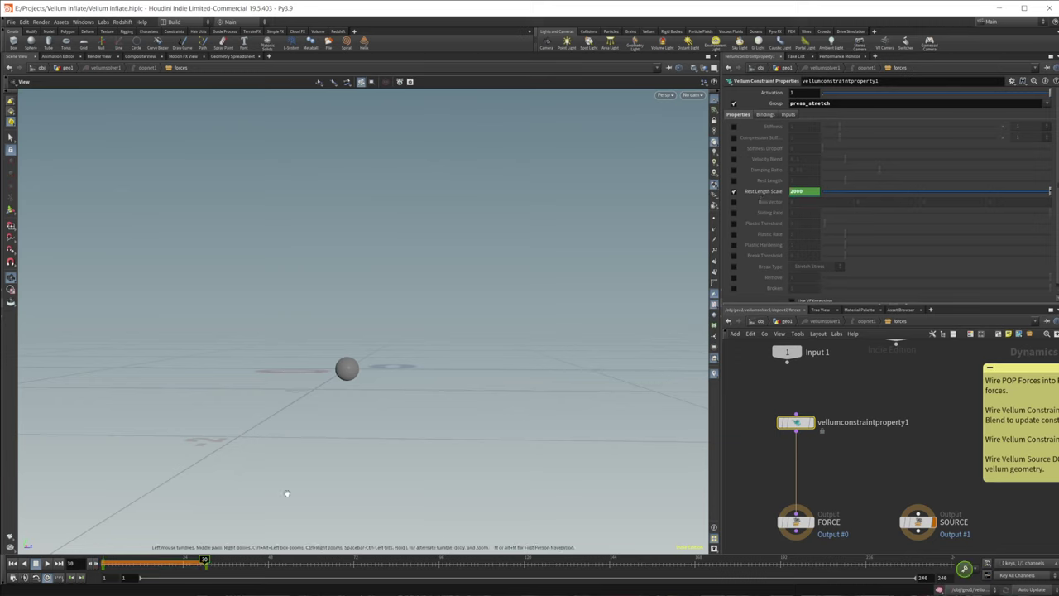
- Return to the geo1 network and play the simulation from frame 1 to check how the sphere inflates
click(12, 564)
click(788, 322)
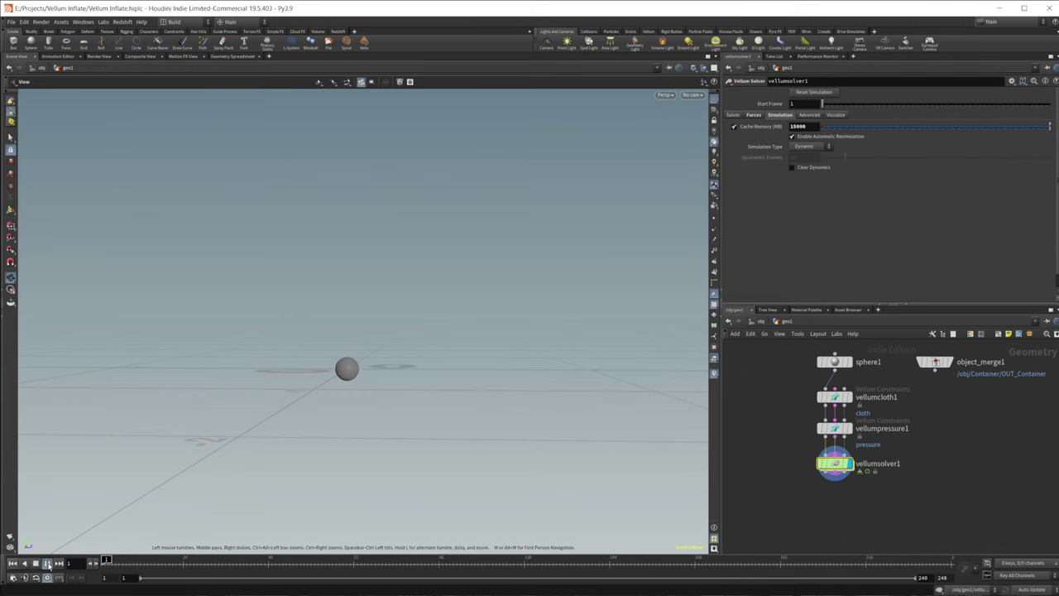
click(47, 563)
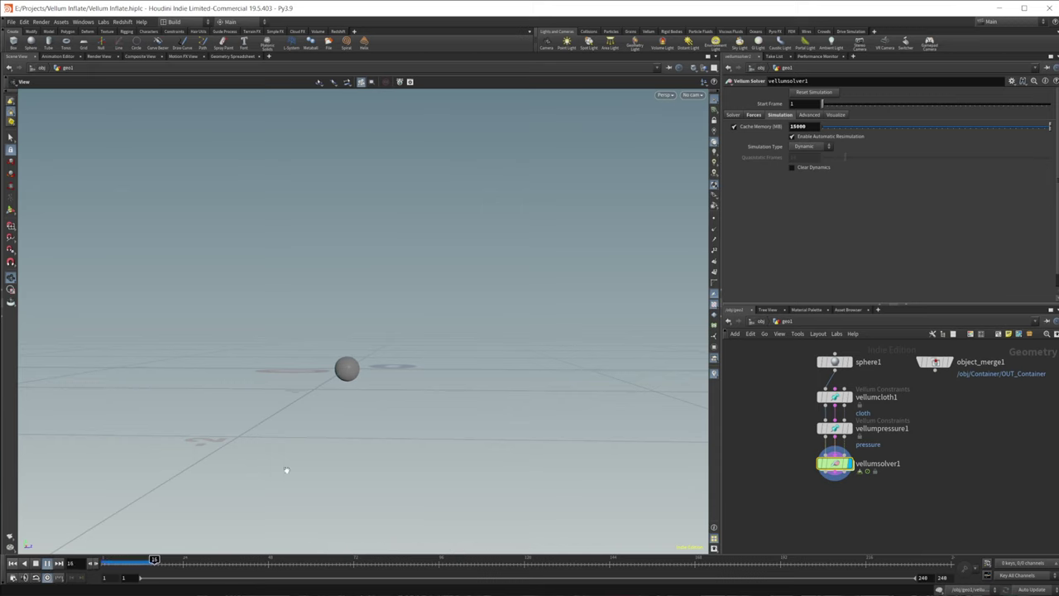
scroll(366, 350, up, 5)
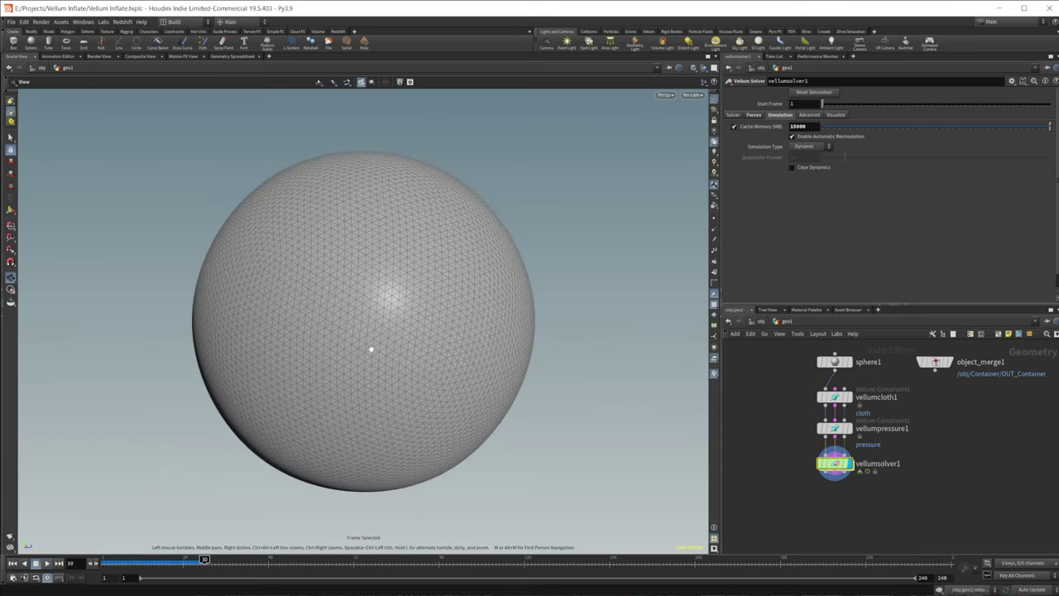
scroll(372, 372, down, 3)
click(13, 562)
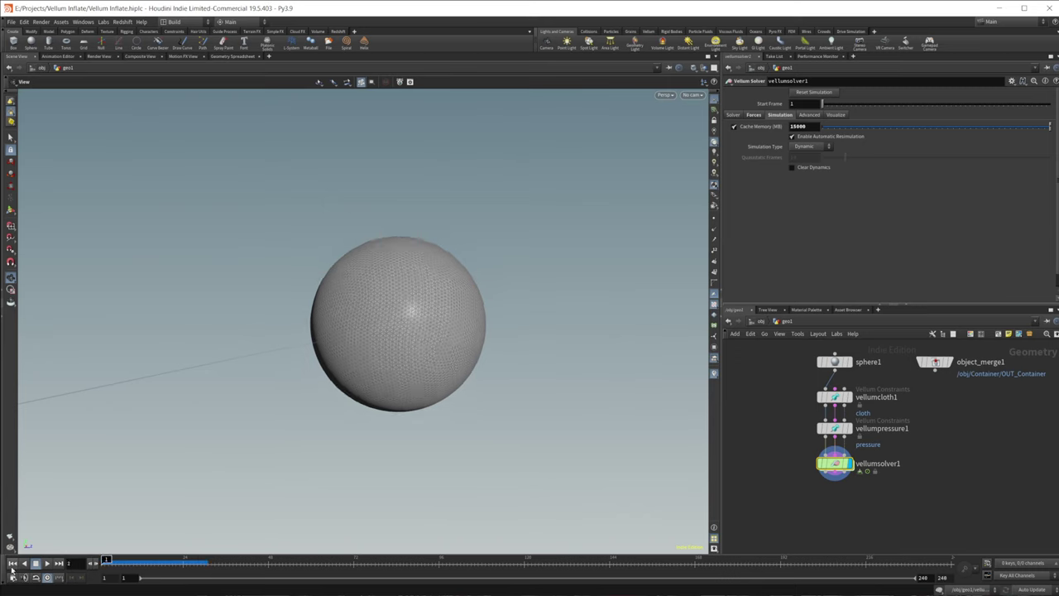
click(47, 562)
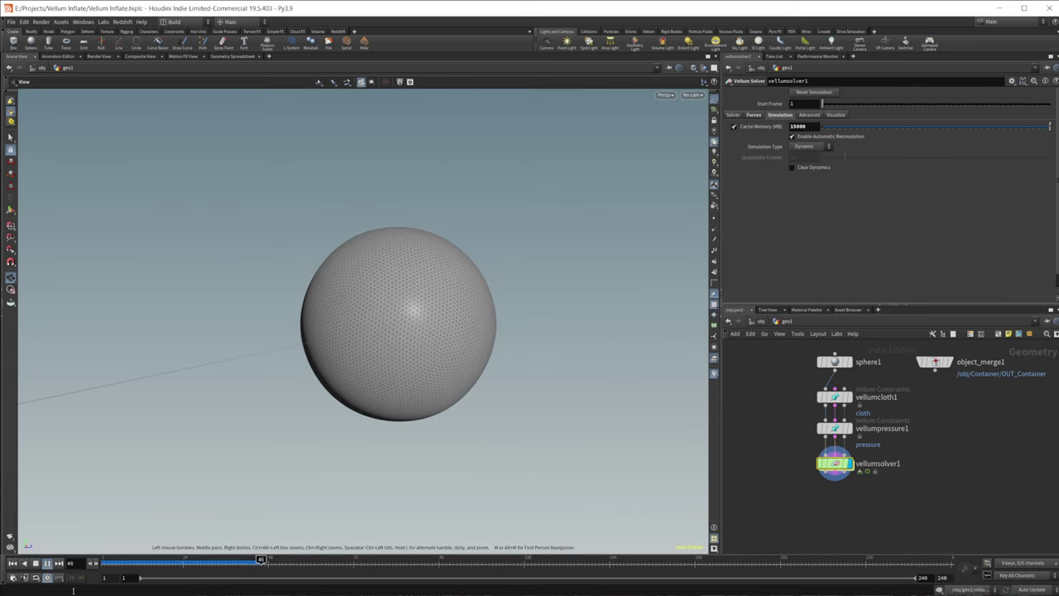
click(36, 562)
click(12, 562)
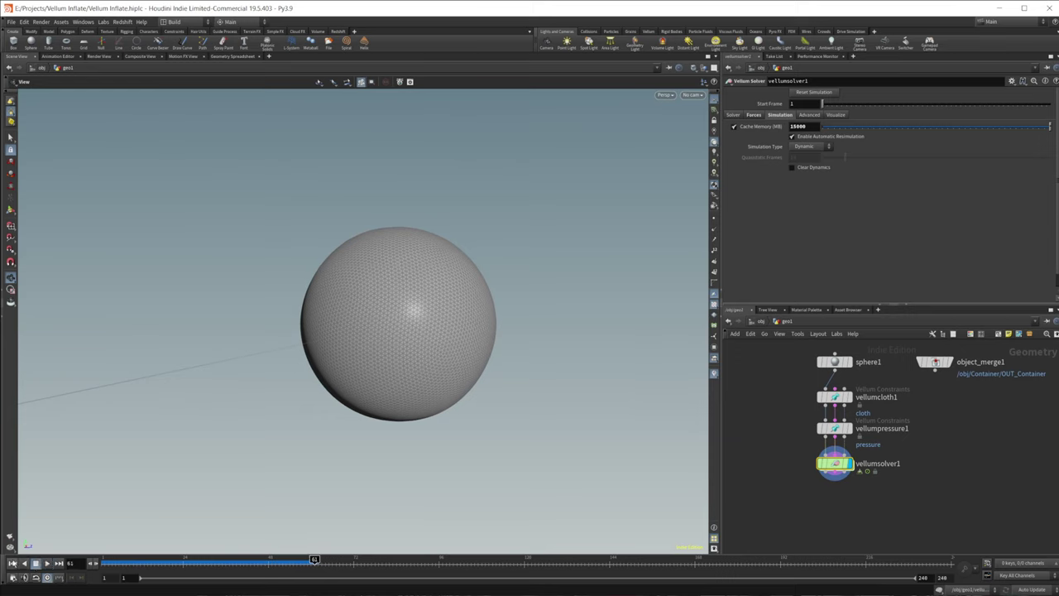
drag(336, 425, 398, 395)
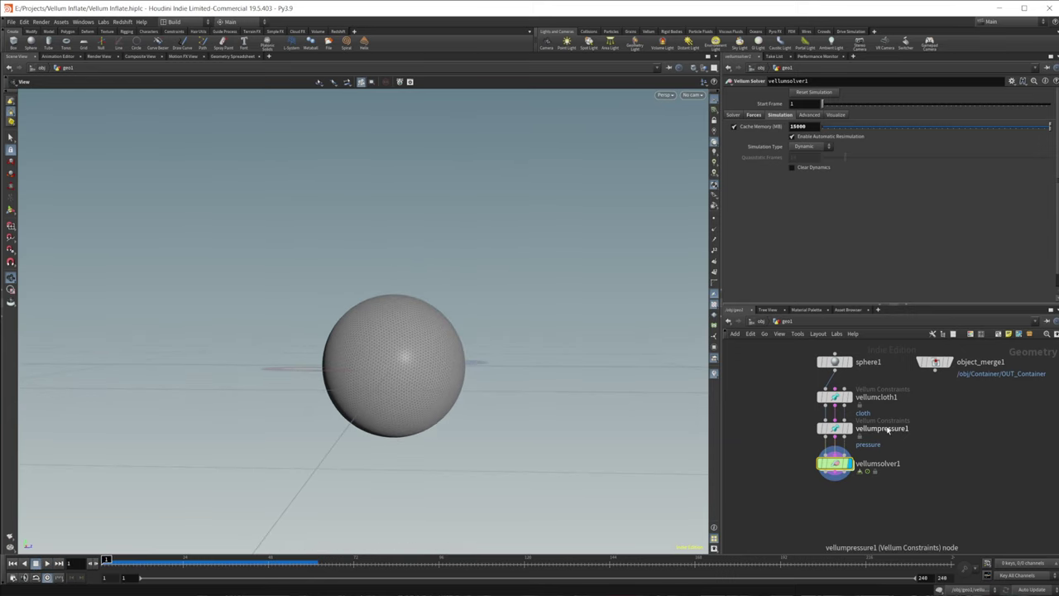
- Review the stretch settings of the vellumcloth1 constraint
double_click(843, 399)
key(u)
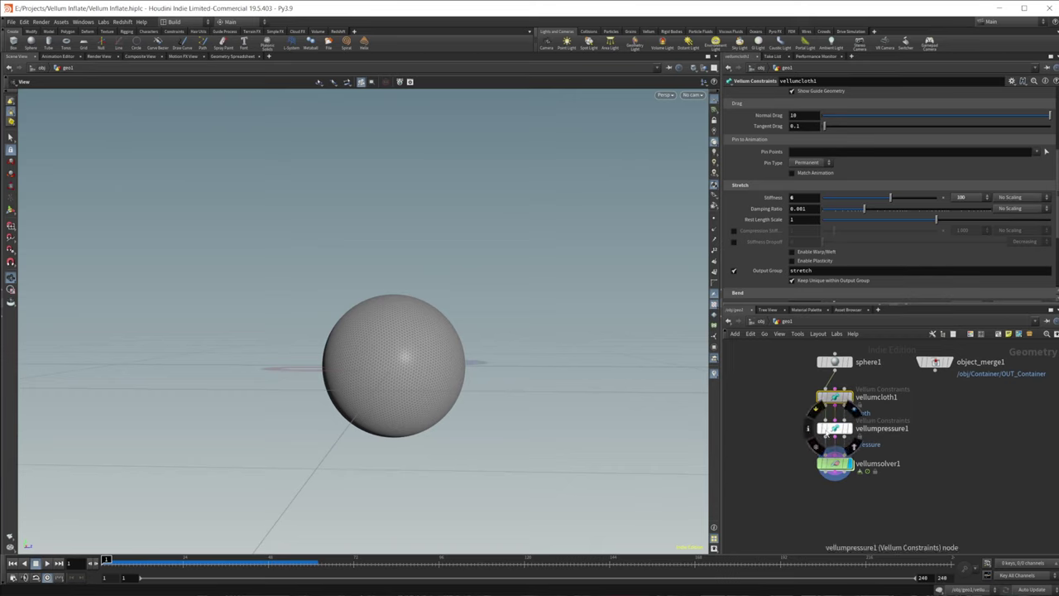
click(835, 428)
click(835, 397)
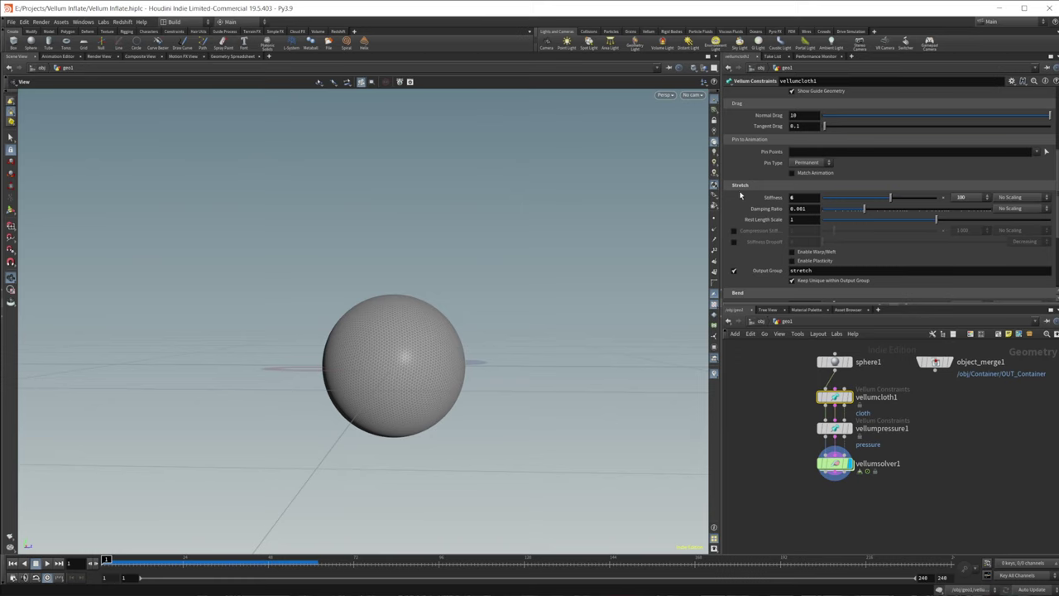
scroll(763, 203, up, 1)
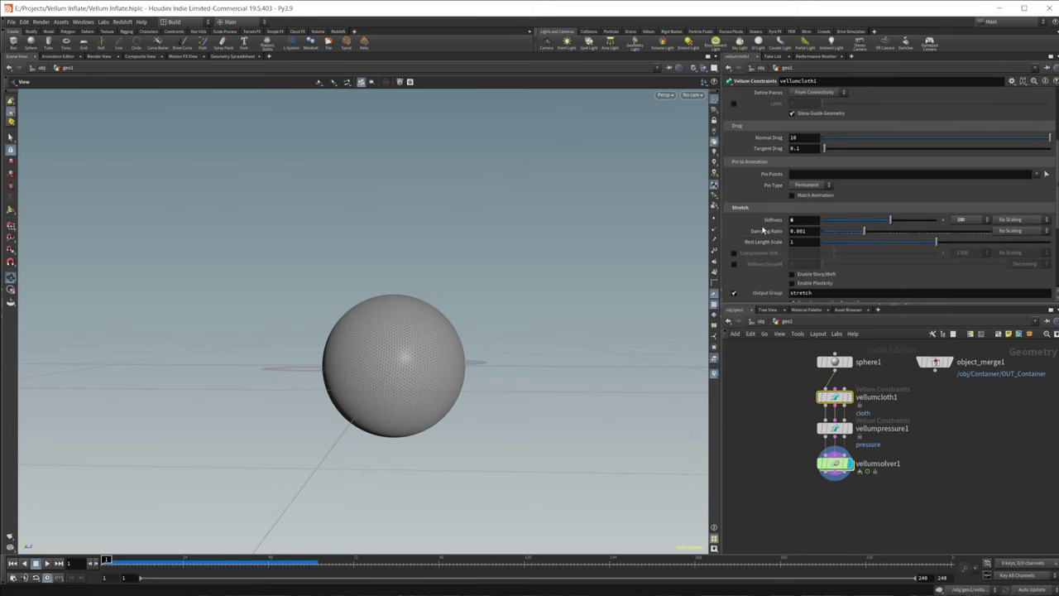
- Set the multiplier of vellumpressure1's stretch stiffness to 10 000
mouse_move(833, 428)
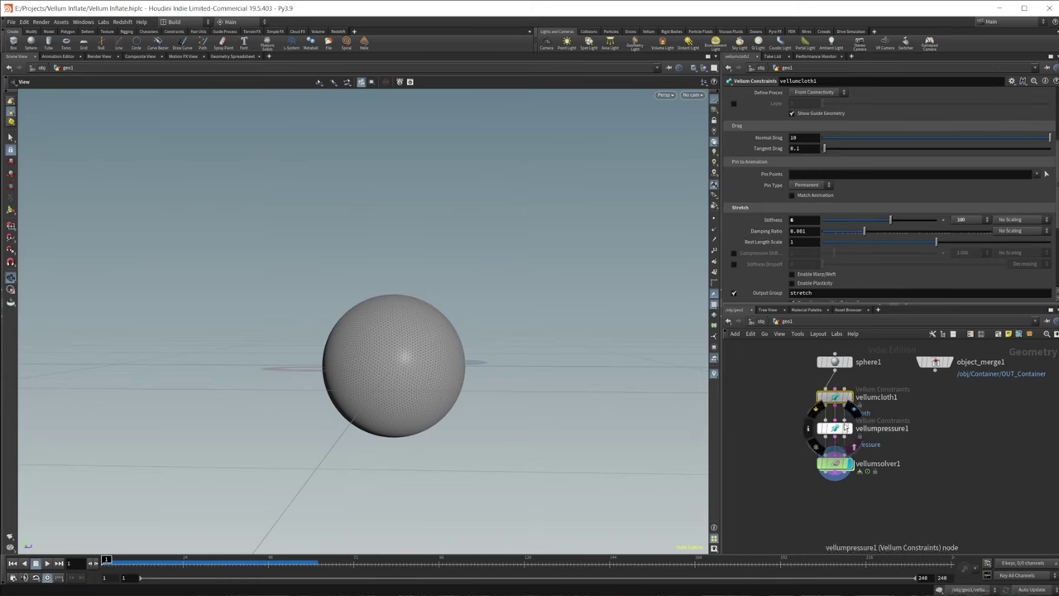
scroll(766, 246, down, 4)
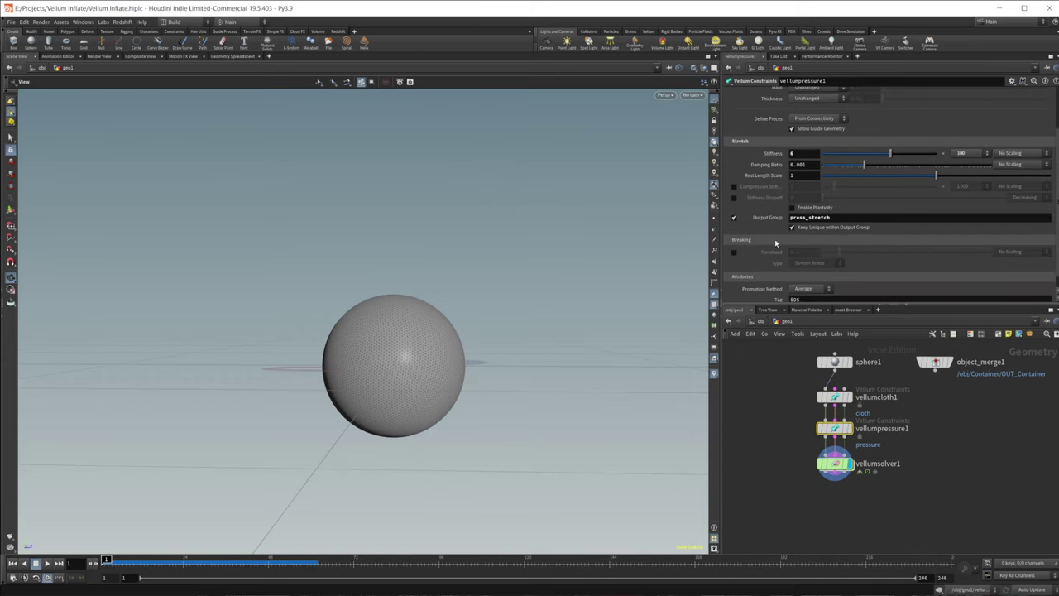
scroll(769, 220, up, 3)
scroll(769, 220, down, 1)
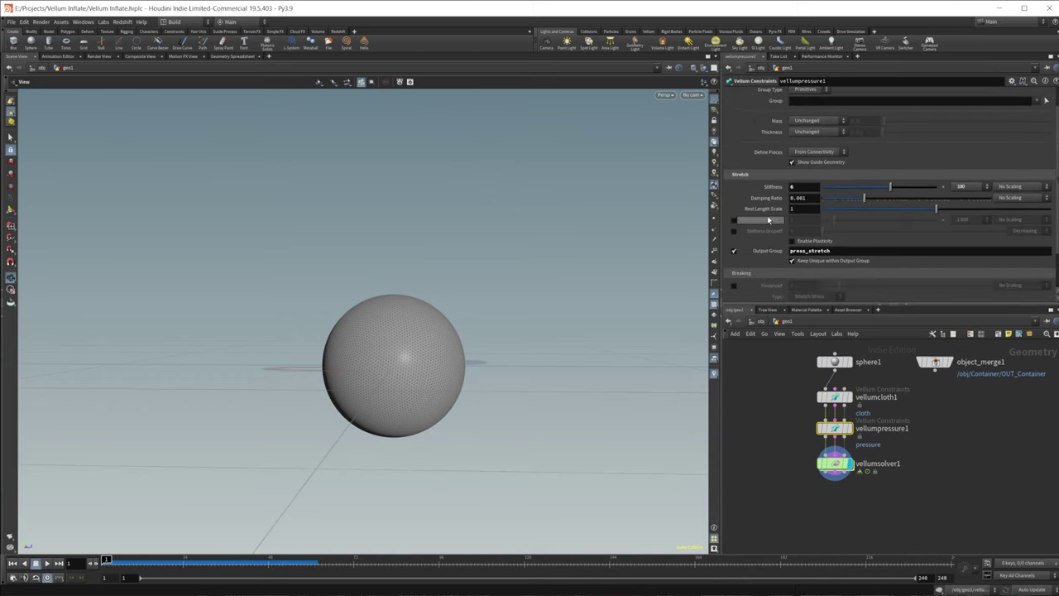
scroll(786, 235, down, 2)
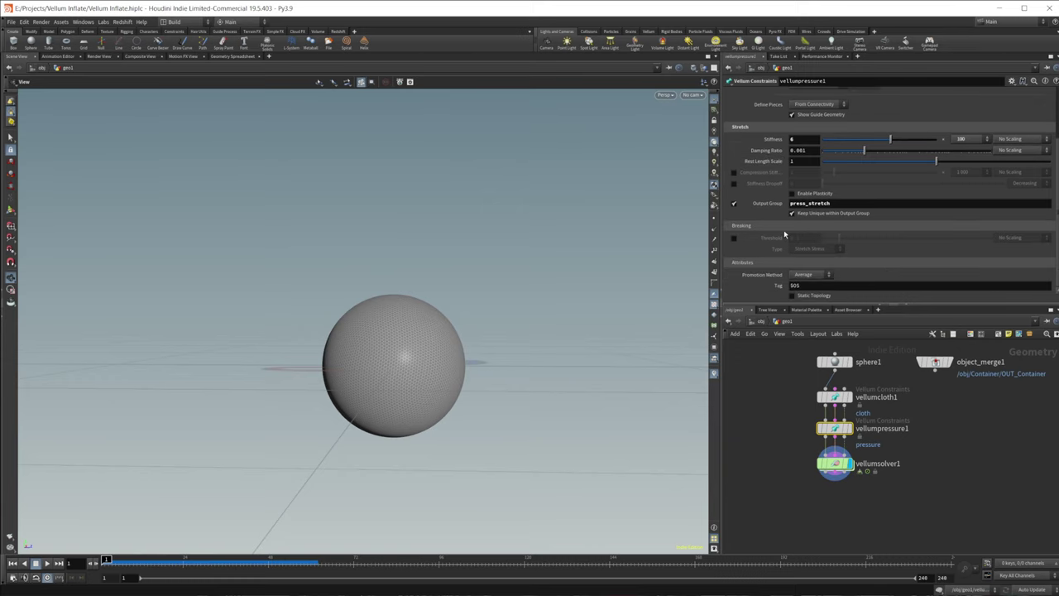
scroll(784, 235, up, 2)
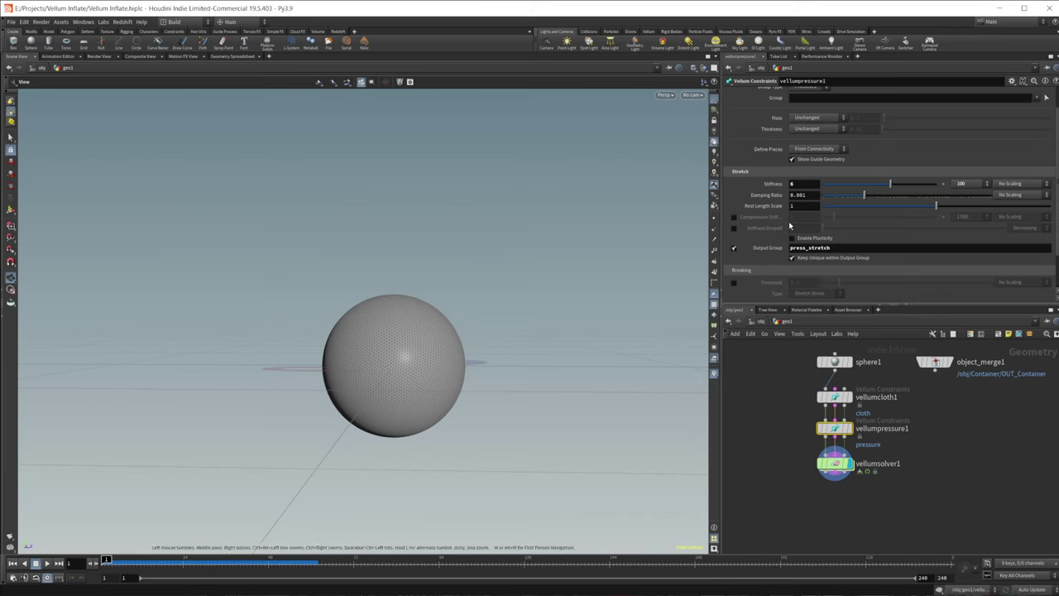
click(964, 183)
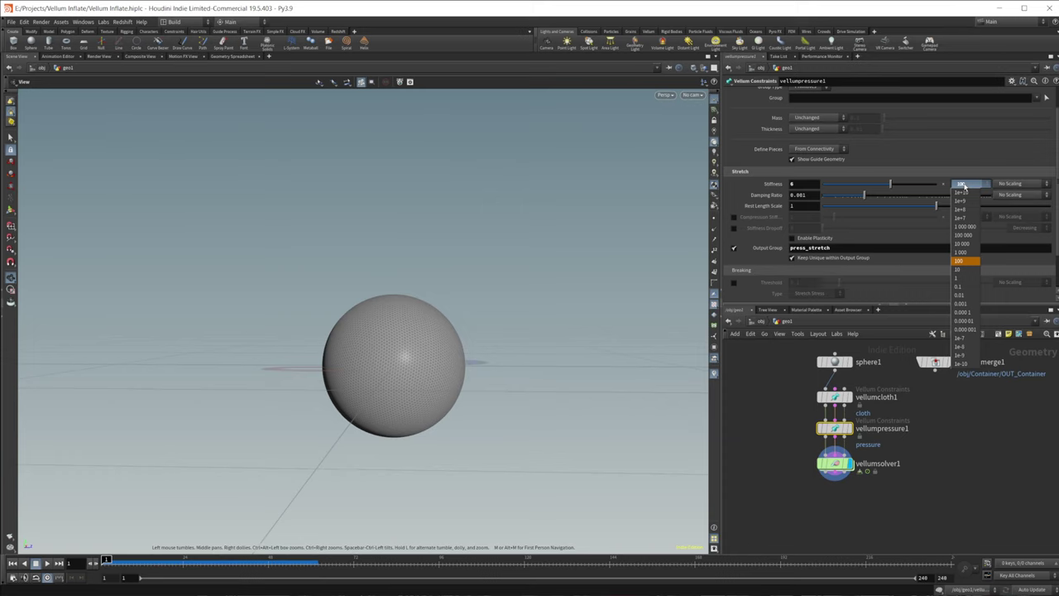
click(961, 246)
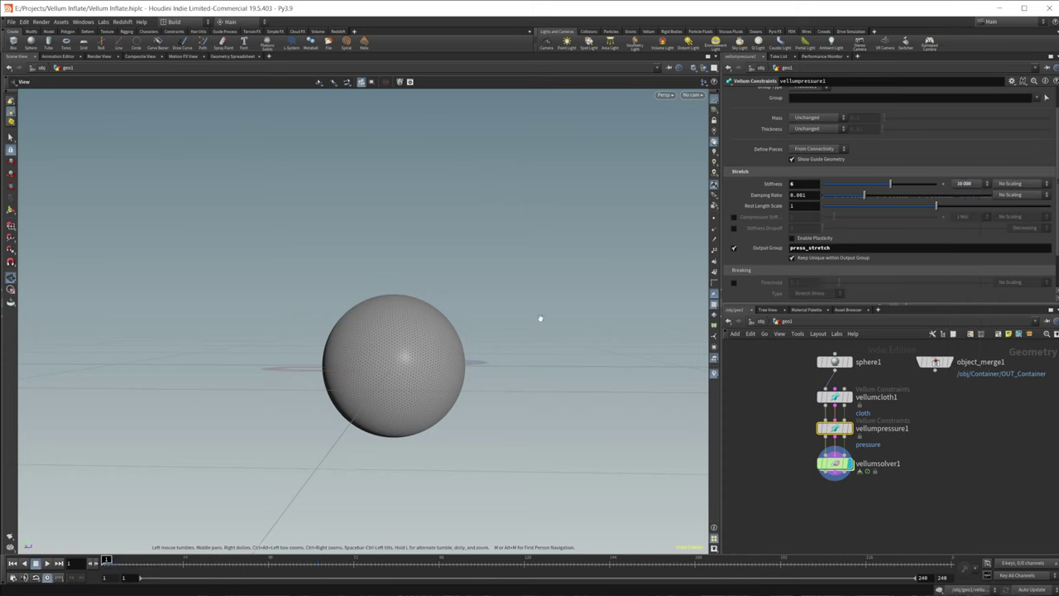
drag(540, 317, 423, 370)
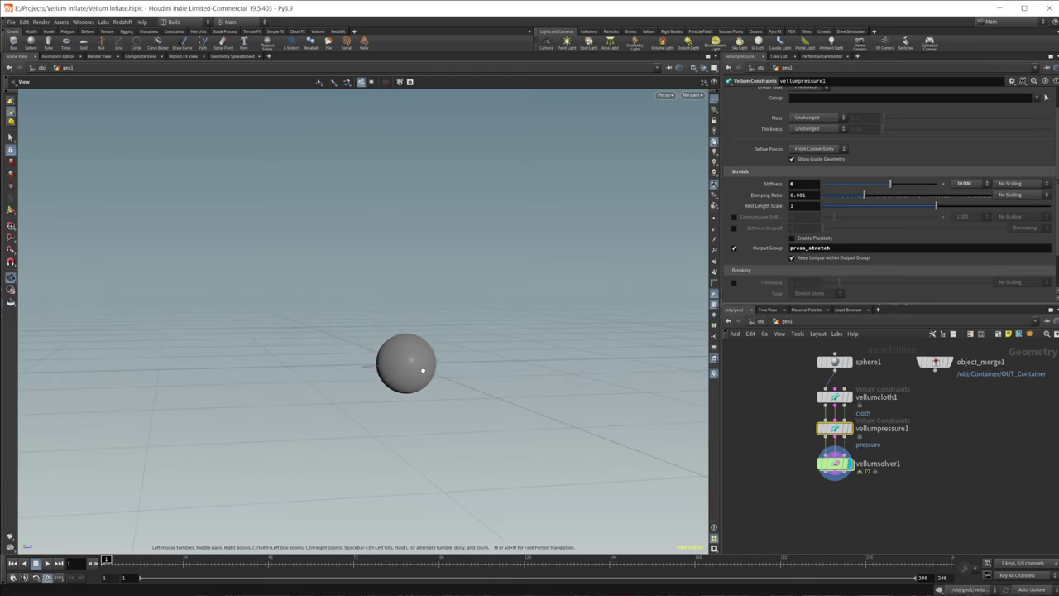
- Display the Container object at object level and show it ghosted around the sphere inside geo1
click(755, 322)
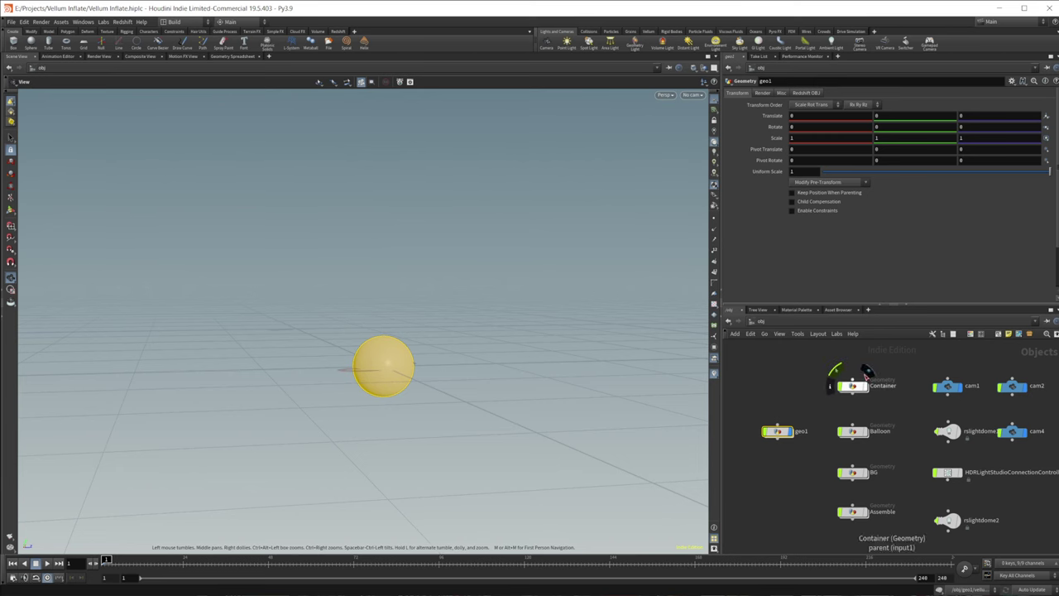
click(868, 378)
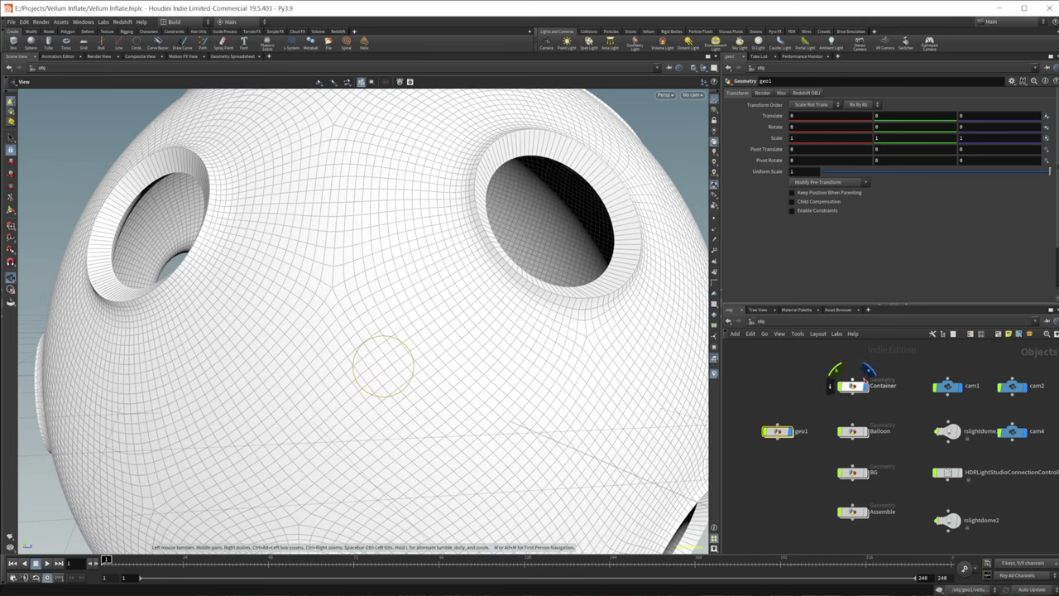
click(704, 68)
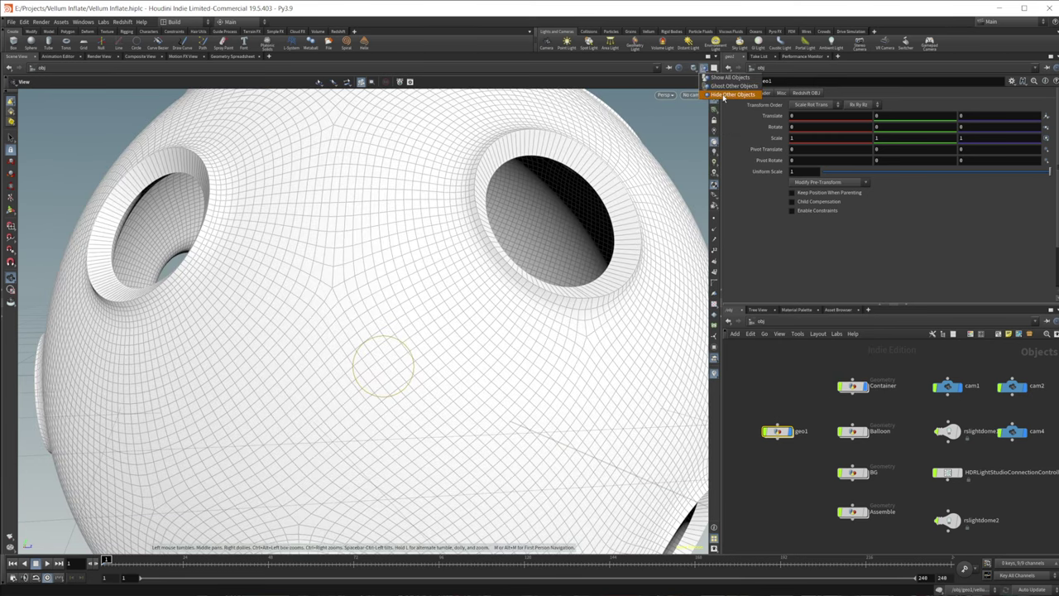
click(724, 94)
double_click(786, 434)
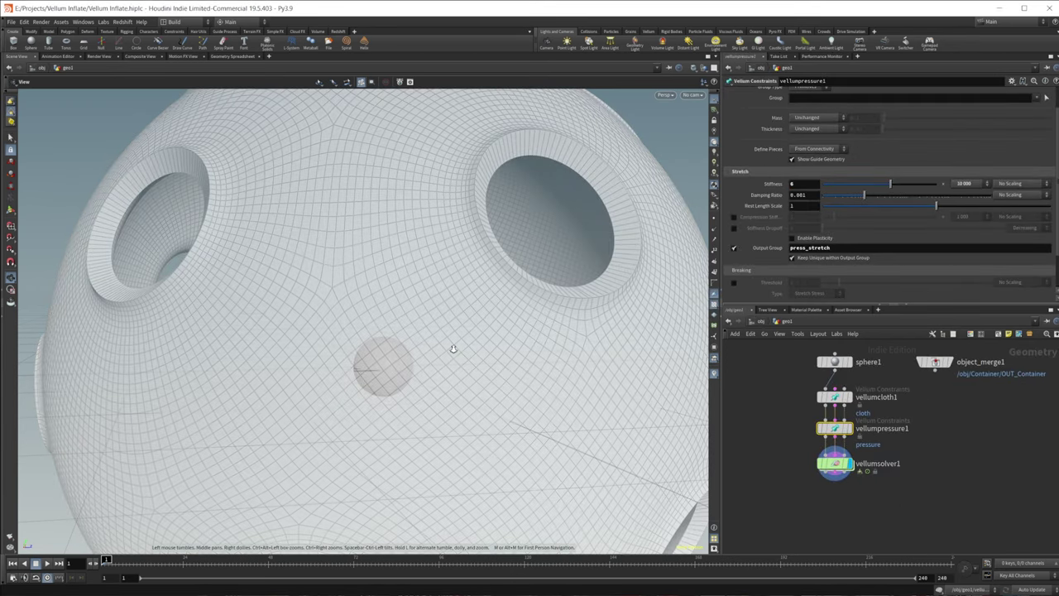
key(h)
drag(453, 348, 538, 364)
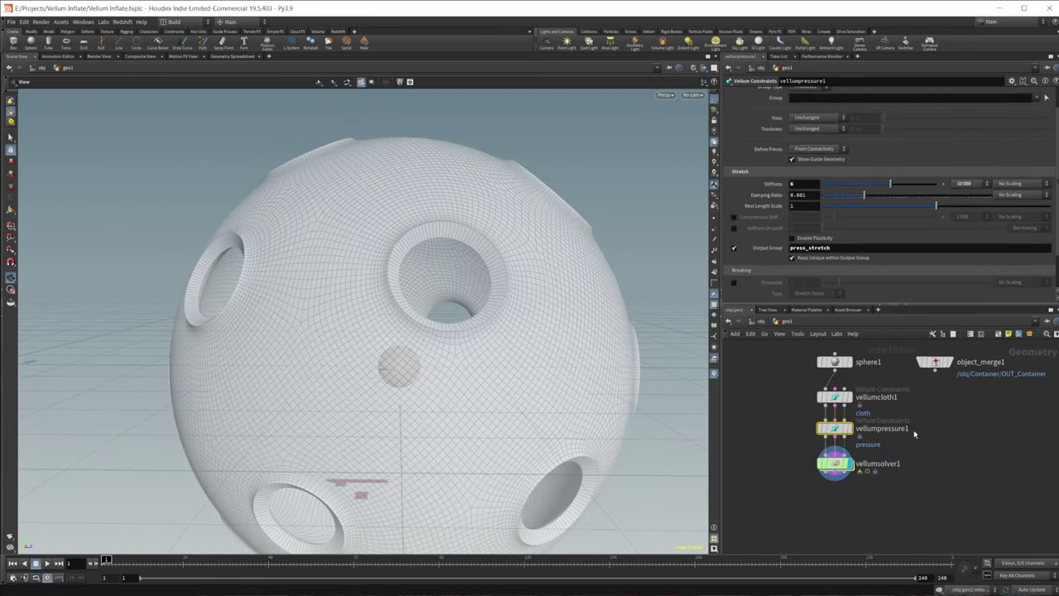
- Wire object_merge1 into the Collision Geometry input of vellumcloth1
middle_drag(913, 430, 935, 437)
click(956, 379)
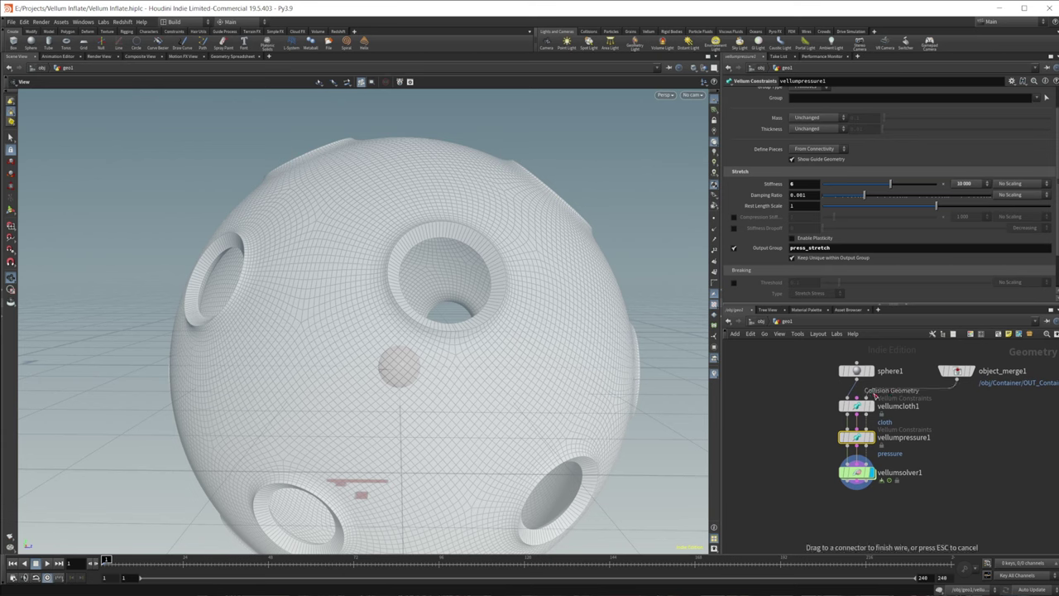
click(875, 396)
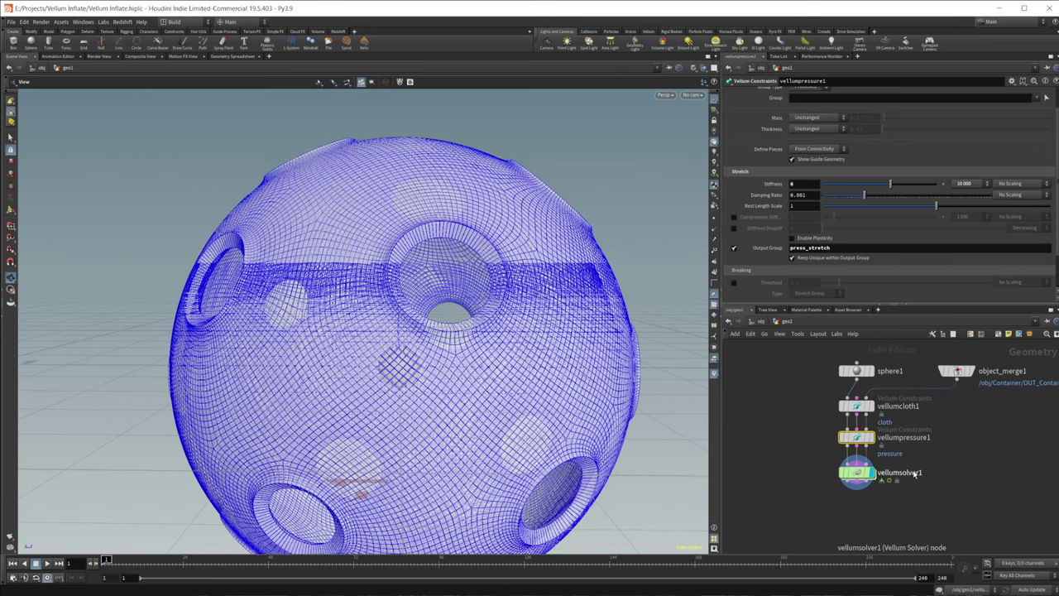
- Turn off Show Collision in vellumsolver1's visualization settings
click(857, 472)
click(836, 115)
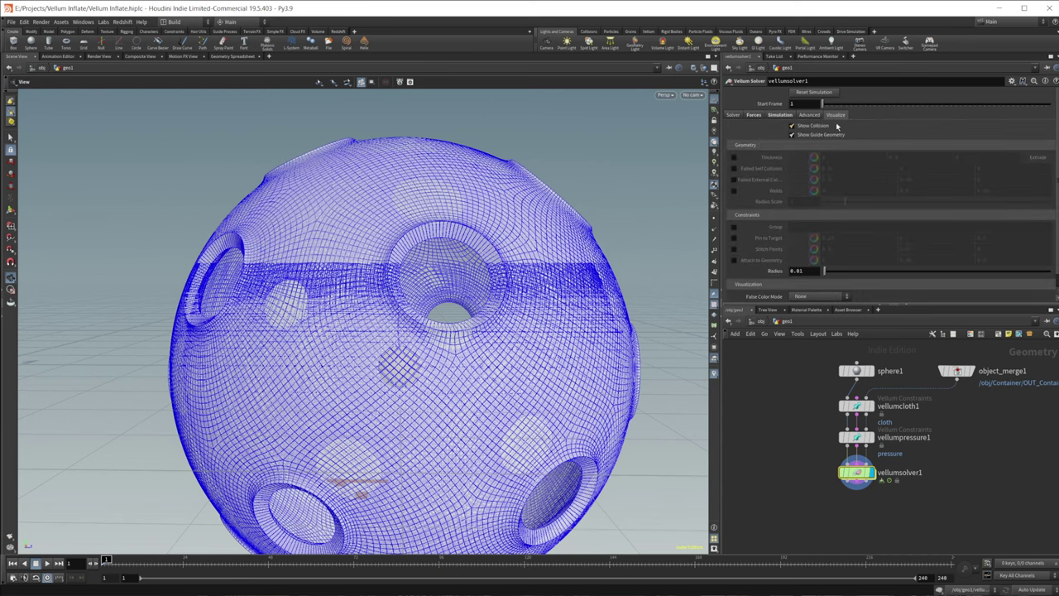
click(815, 129)
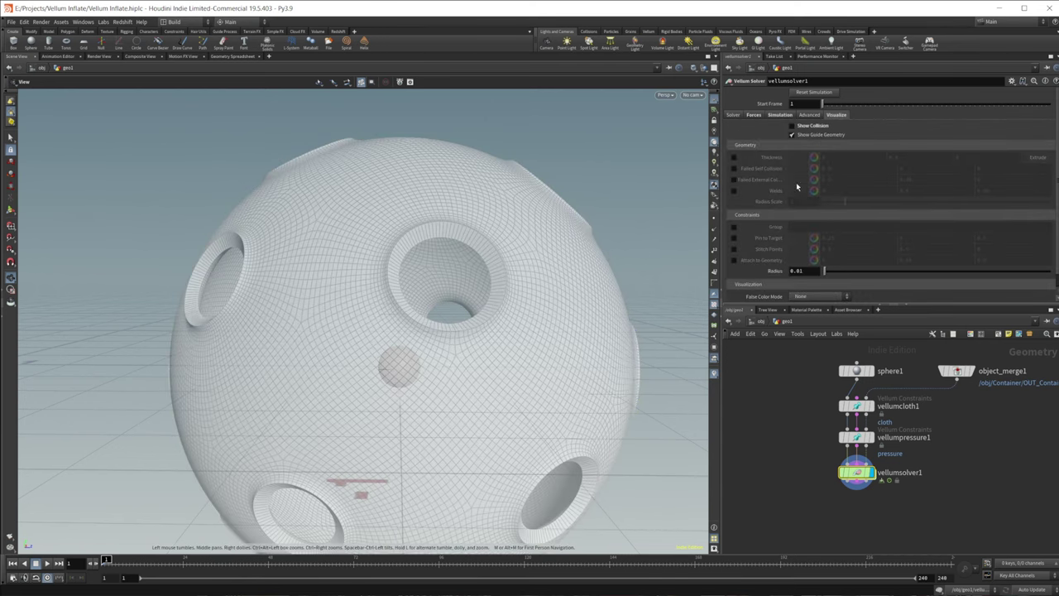
- Run the simulation to frame 28, step back to frame 18 and inspect how the balloon pushes through the container's holes
middle_drag(769, 529, 785, 485)
scroll(471, 421, down, 3)
drag(470, 421, 428, 390)
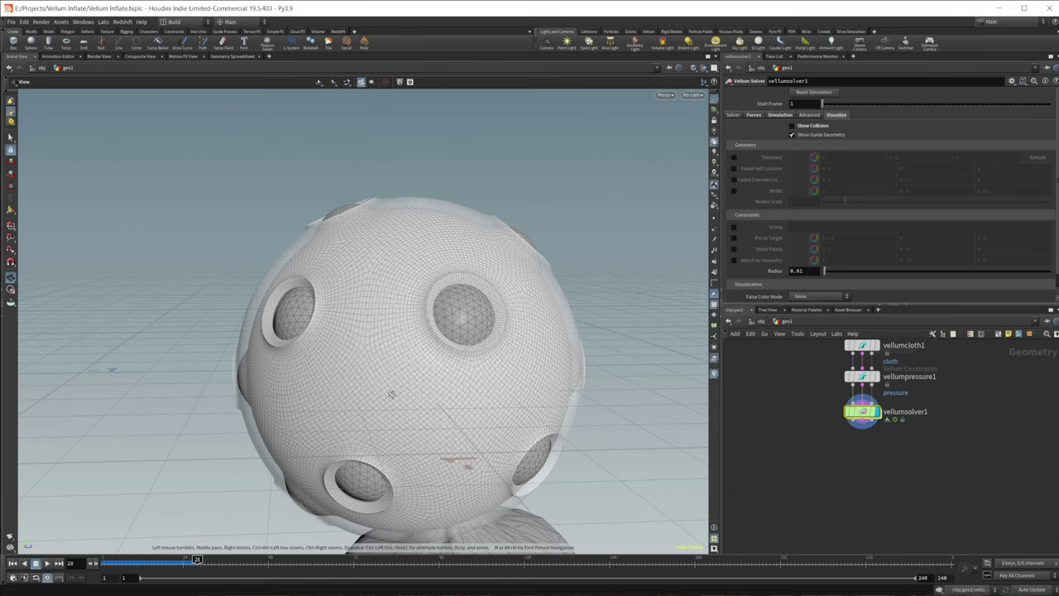
drag(391, 395, 437, 329)
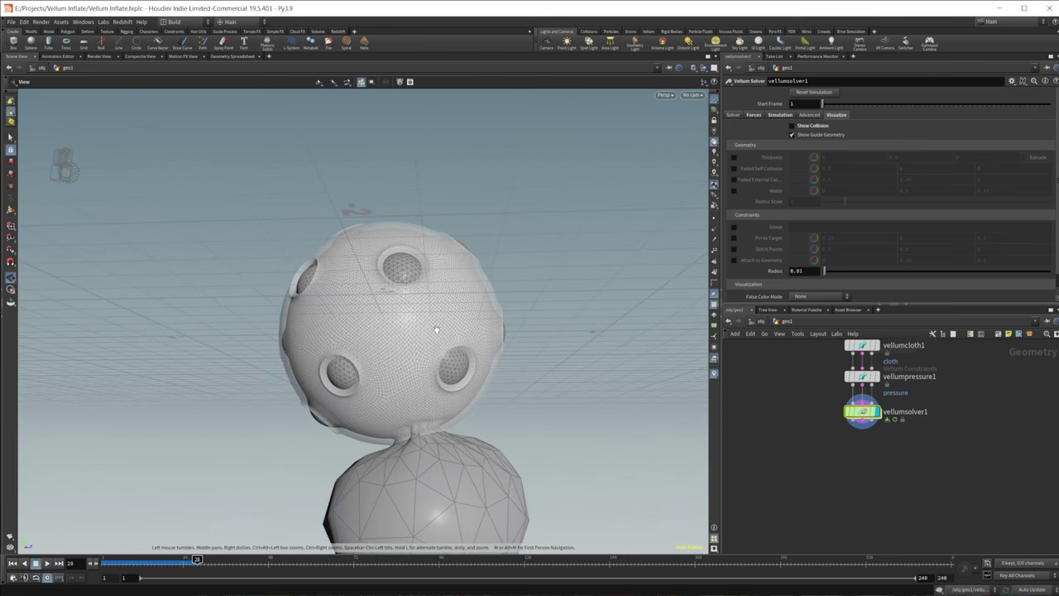
drag(197, 560, 162, 559)
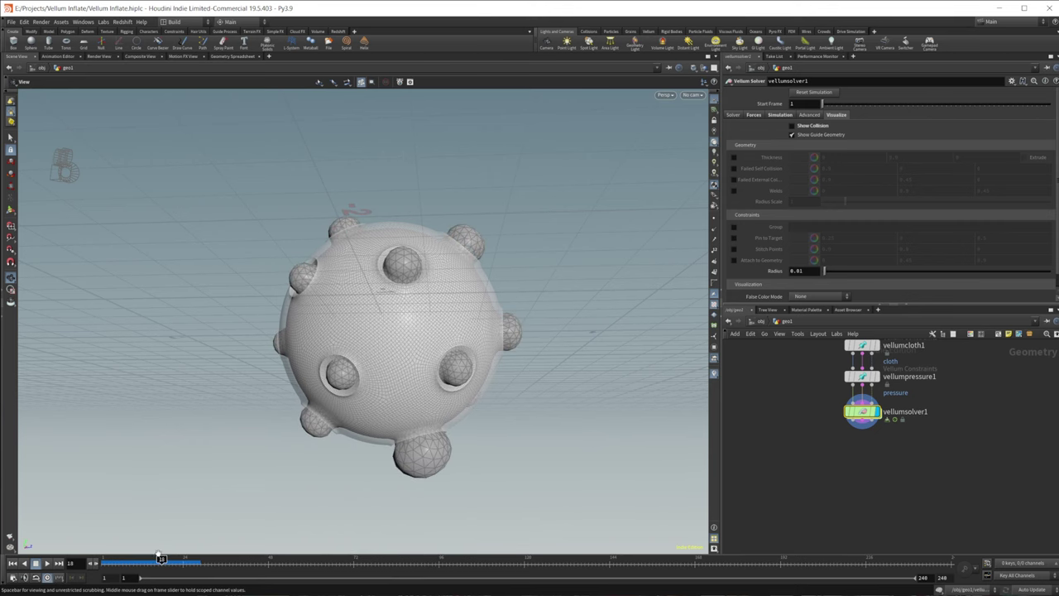
drag(463, 348, 498, 343)
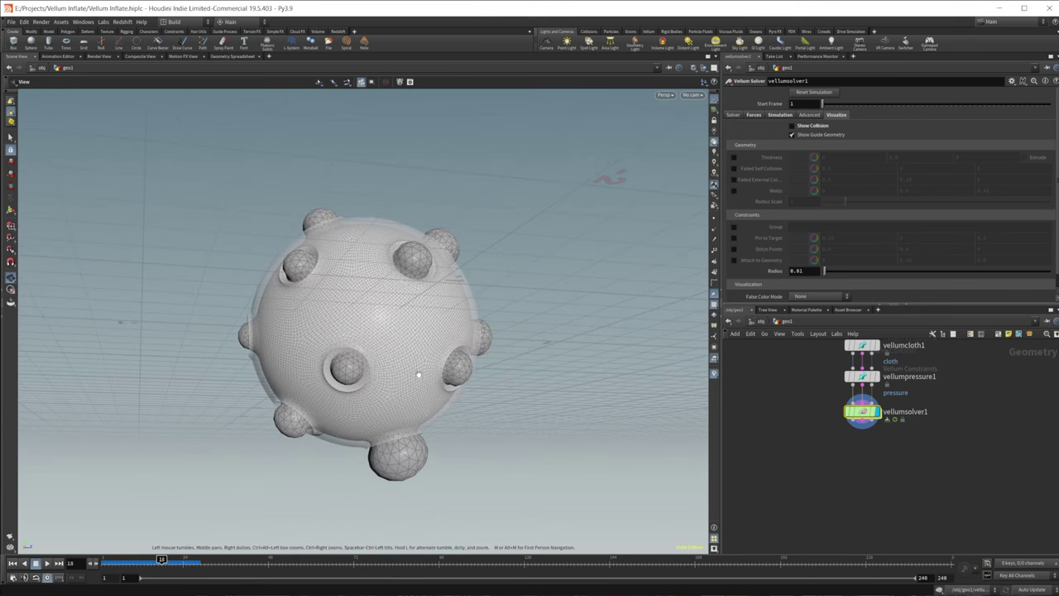
- Set the multiplier of vellumcloth1's Stretch Stiffness to 10 000
drag(405, 504, 455, 394)
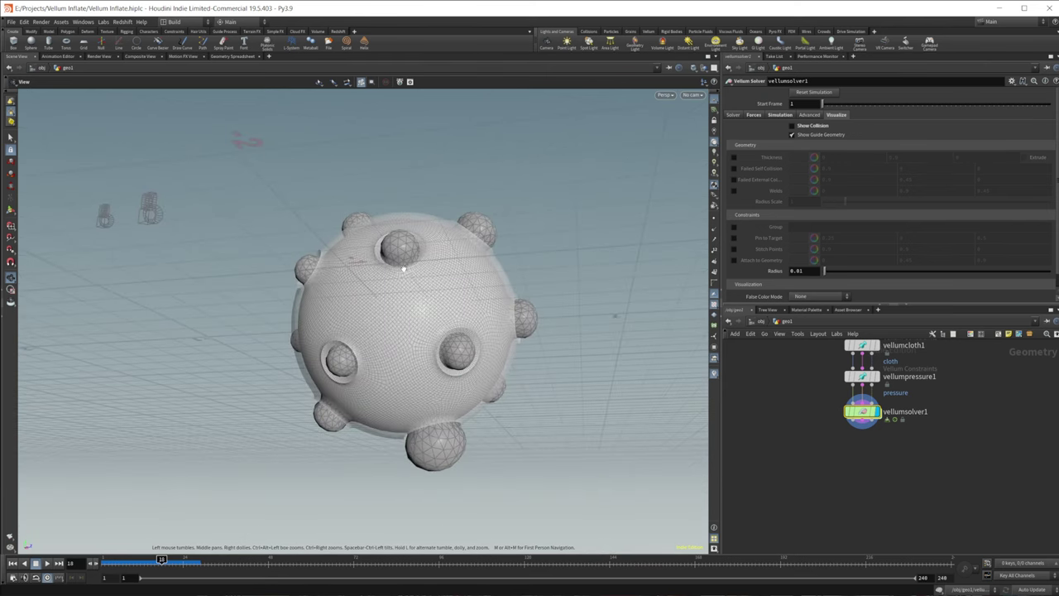
drag(439, 432, 387, 425)
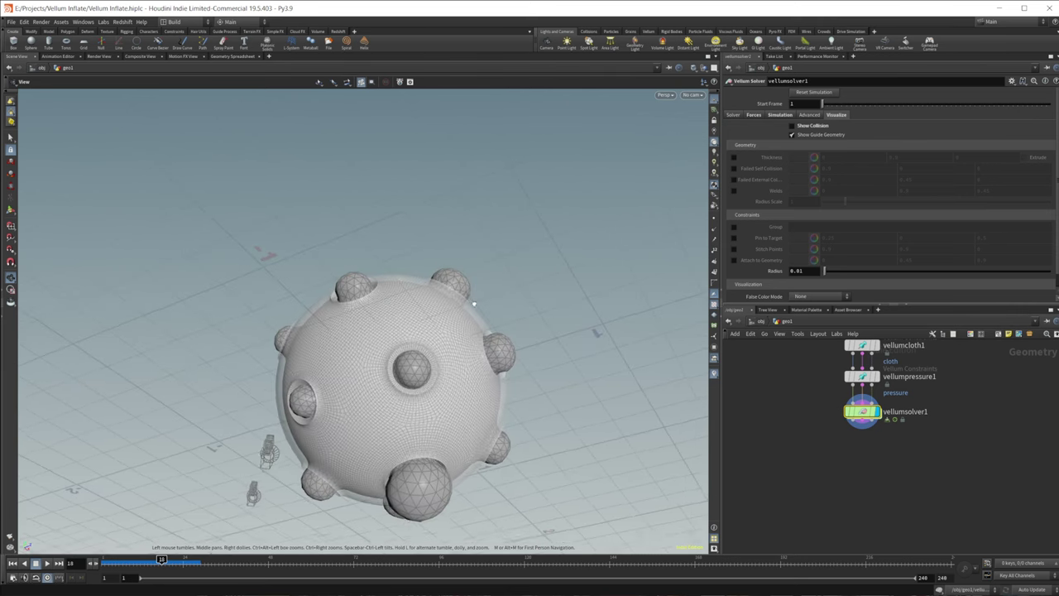
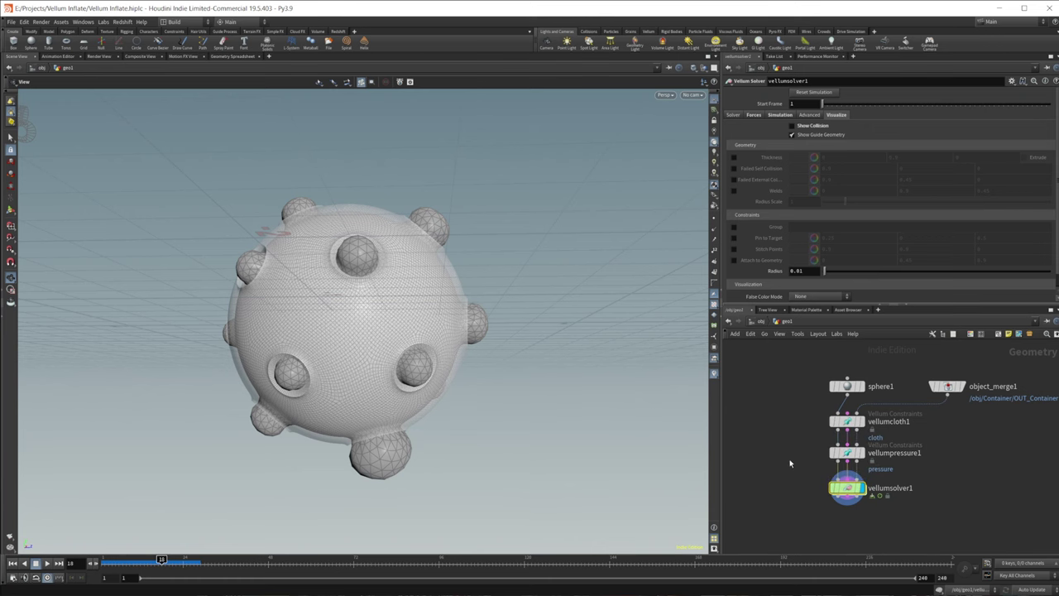
drag(352, 292, 354, 344)
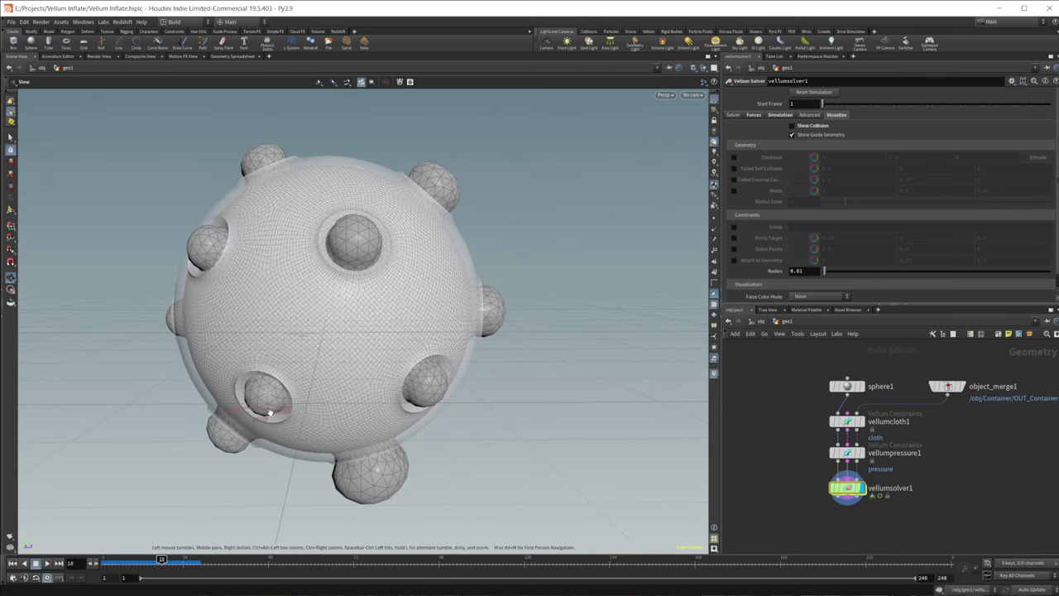
drag(269, 412, 340, 393)
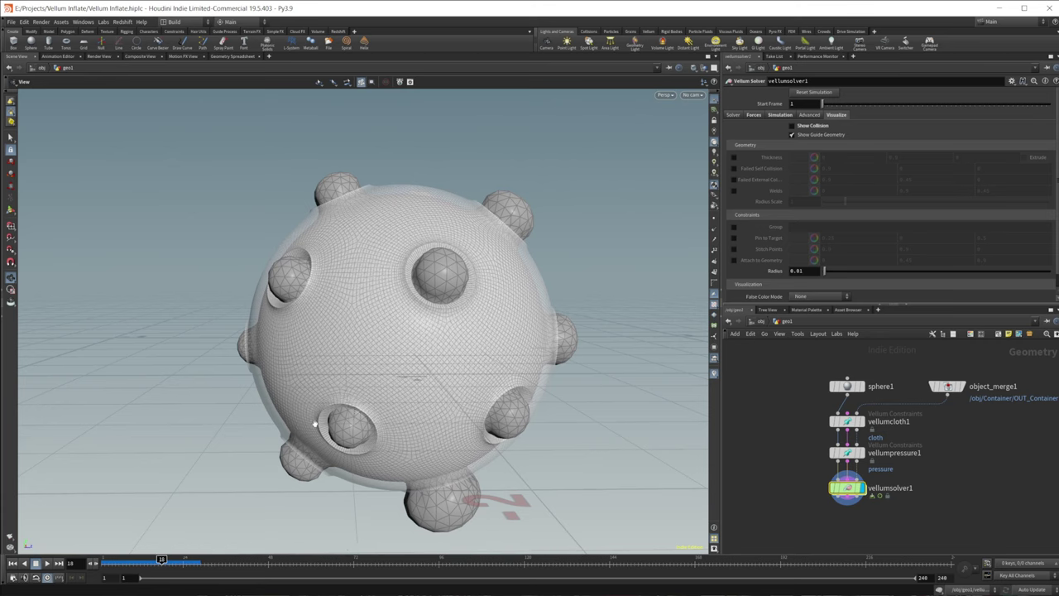
middle_drag(798, 447, 767, 436)
click(817, 441)
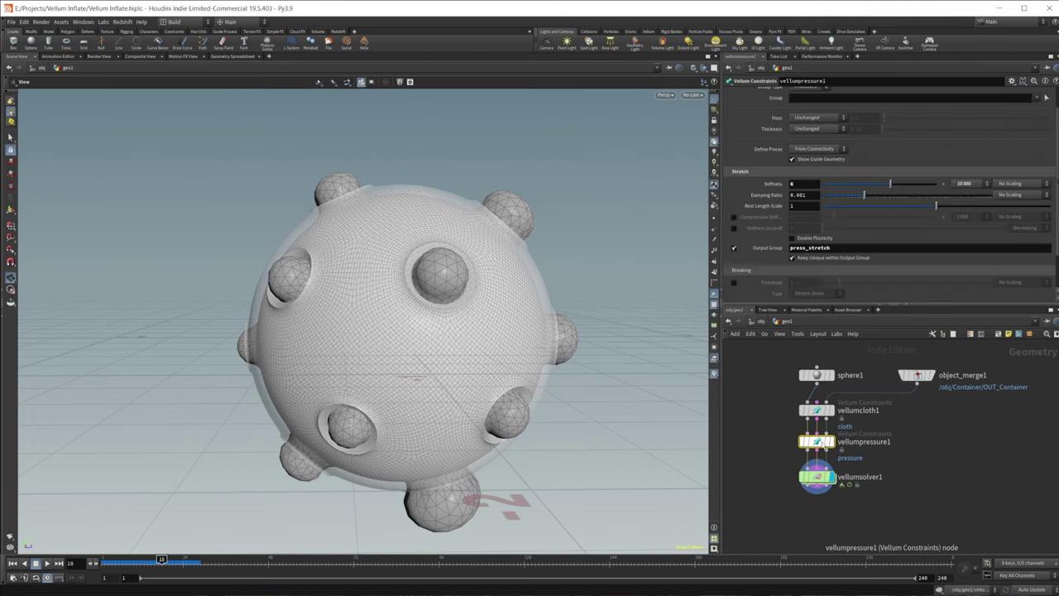
click(816, 410)
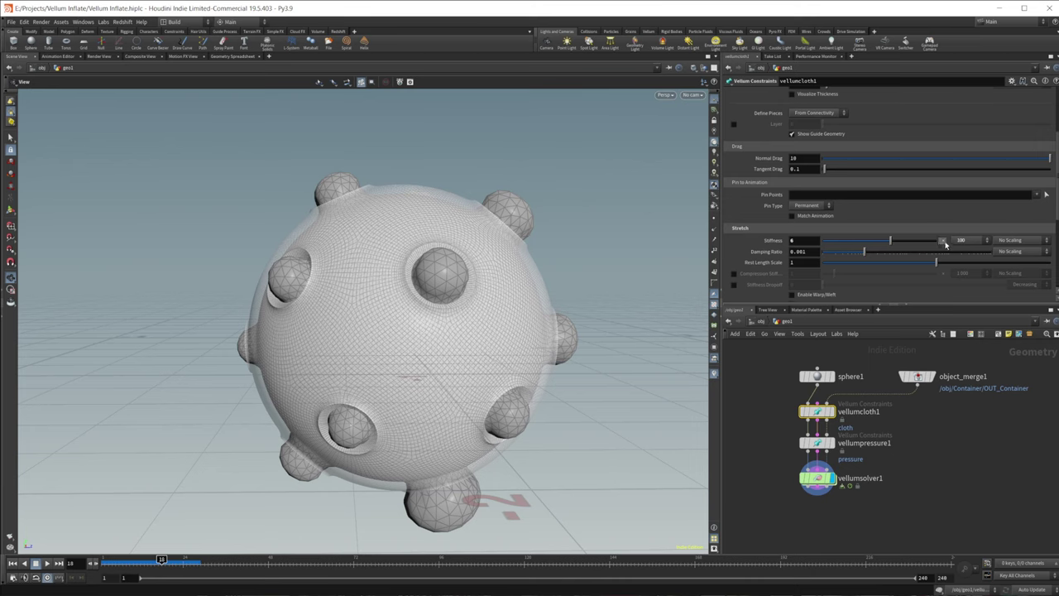
click(985, 240)
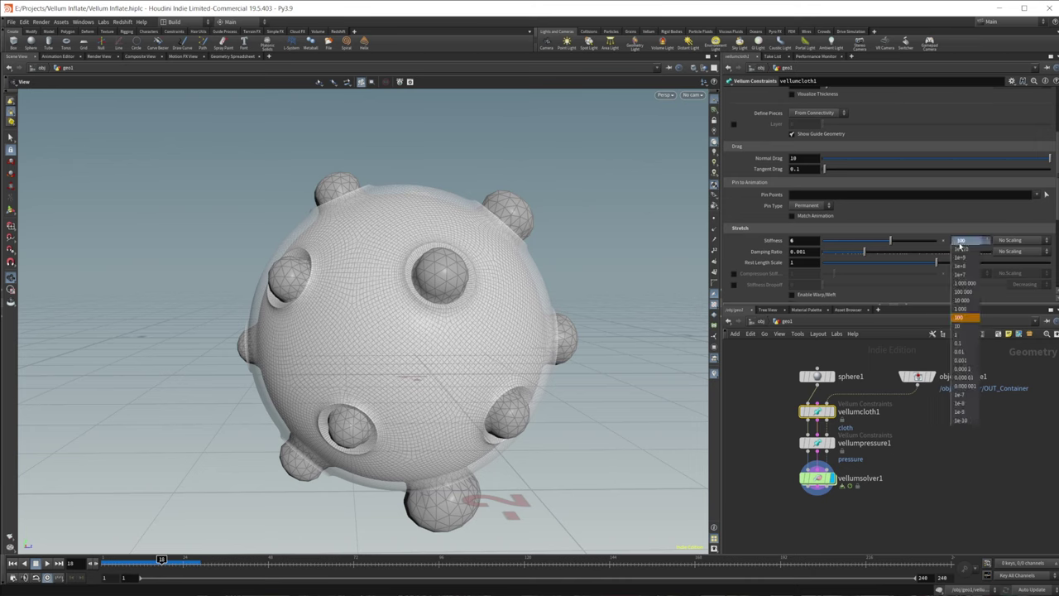
click(966, 300)
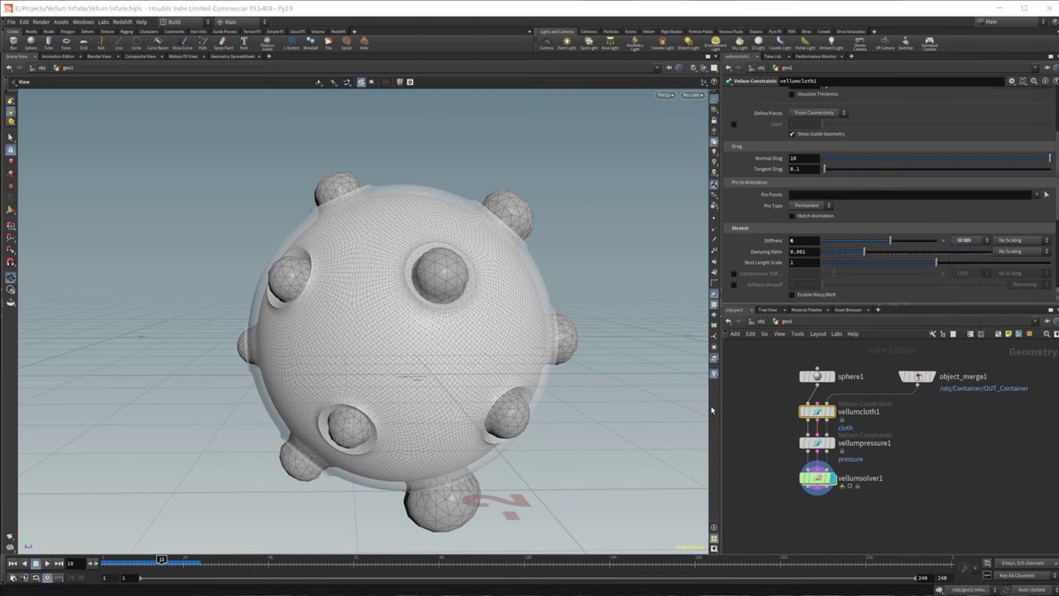
- Rerun the simulation from the first frame to frame 39 and inspect the bulges through the container's holes
click(13, 562)
click(47, 563)
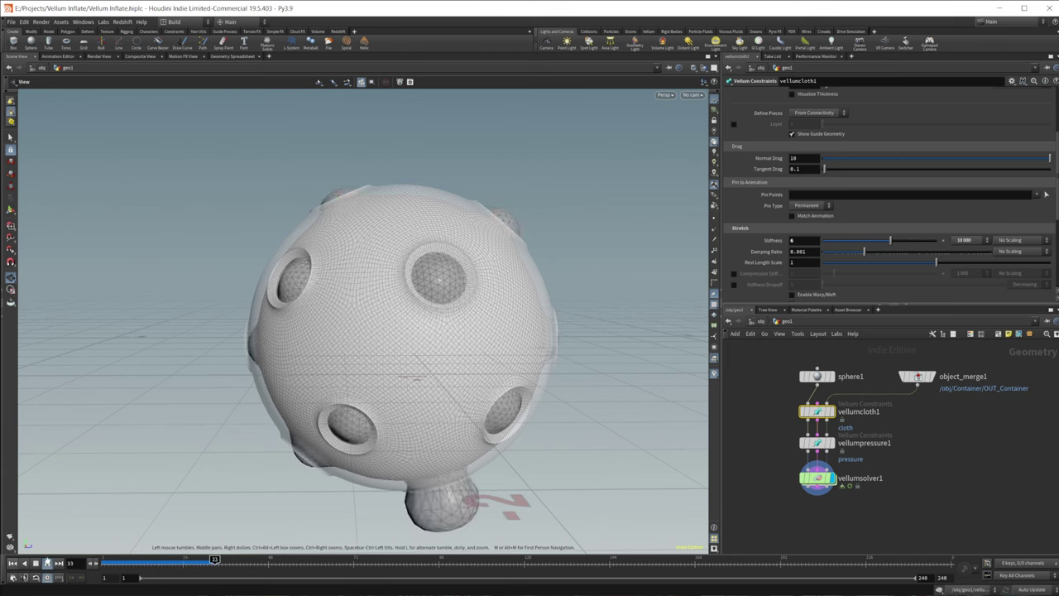
click(46, 563)
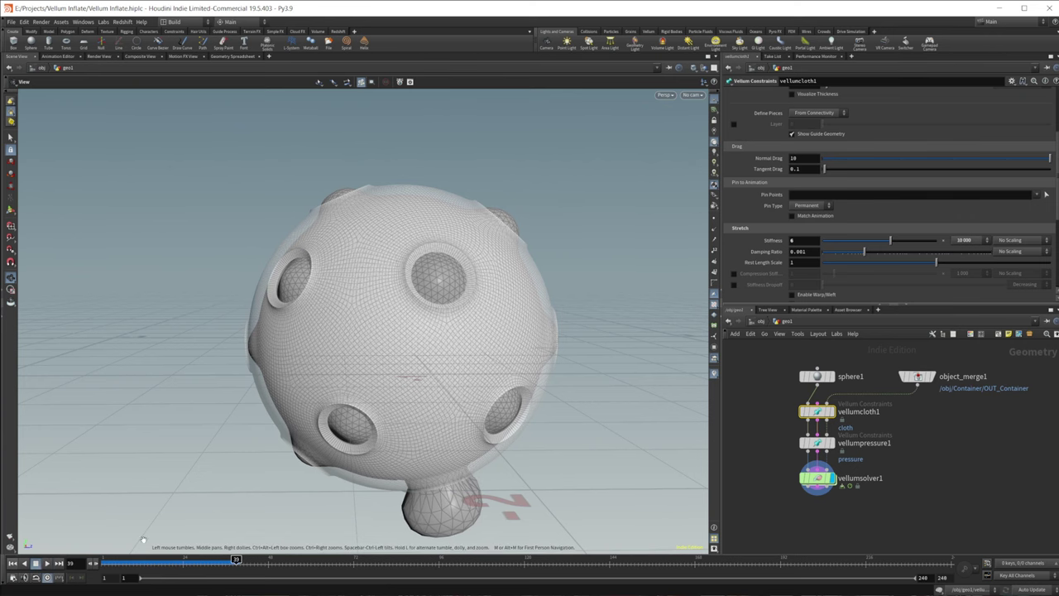
drag(422, 462, 519, 483)
drag(381, 298, 485, 320)
drag(413, 337, 372, 363)
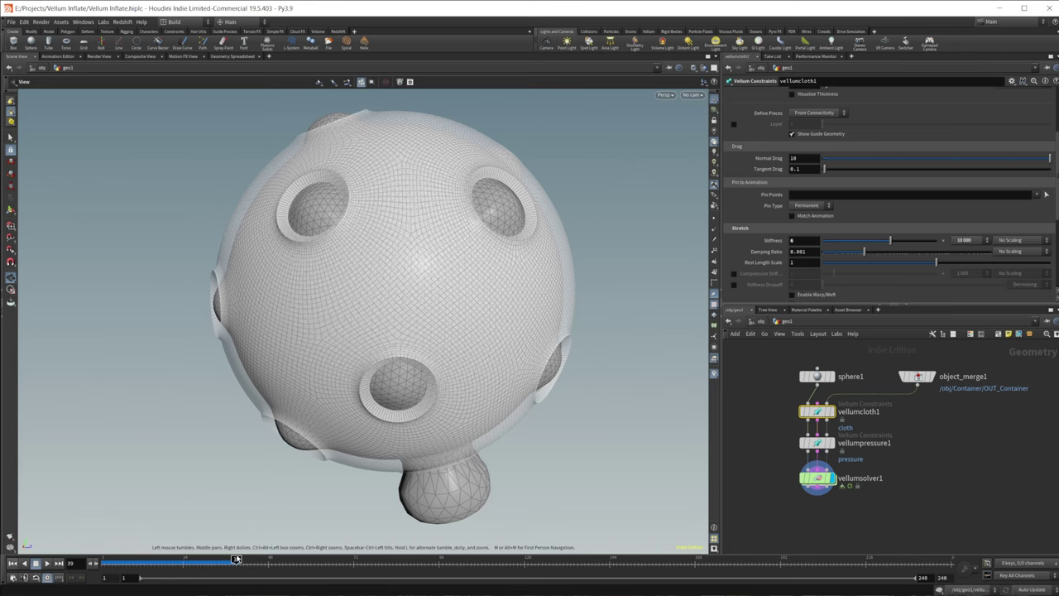
- Set vellumcloth1's Stretch Stiffness value to 12 at frame 1, test-run the simulation and return to the first frame
click(13, 564)
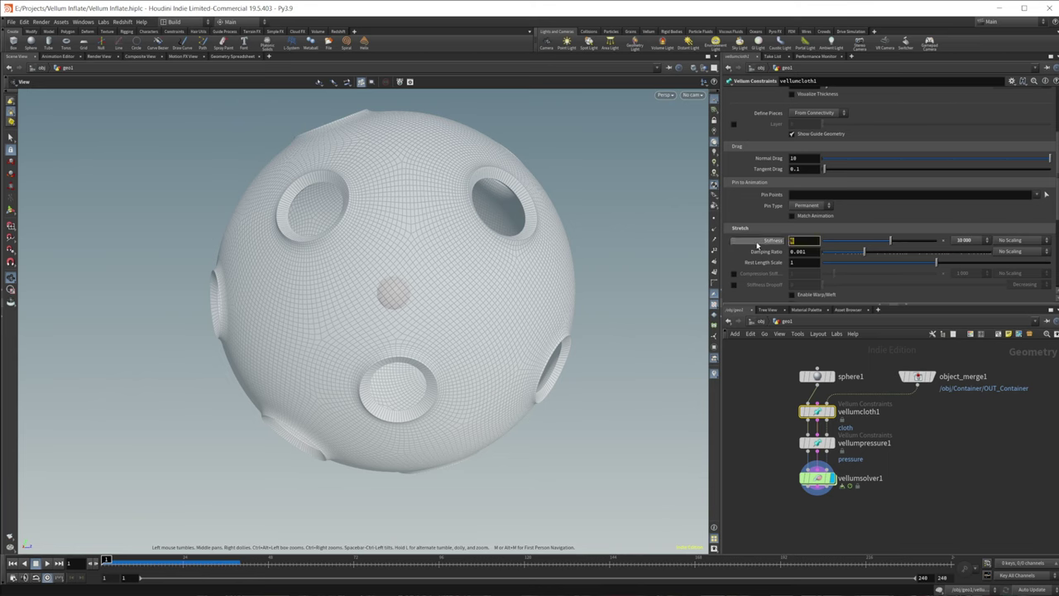
text(2)
key(Return)
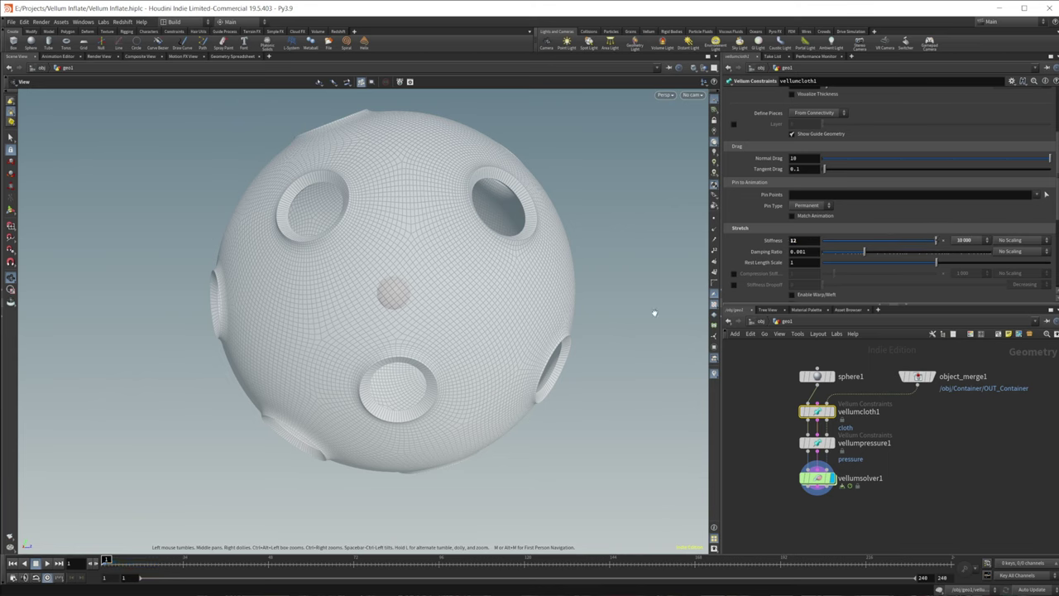
click(47, 562)
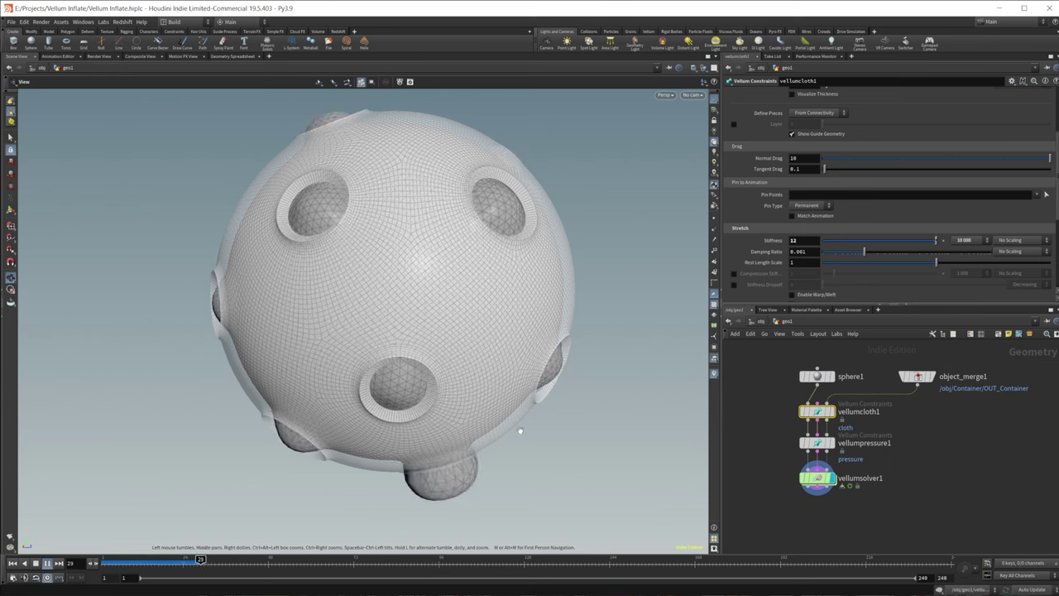
click(36, 562)
key(ctrl+Up)
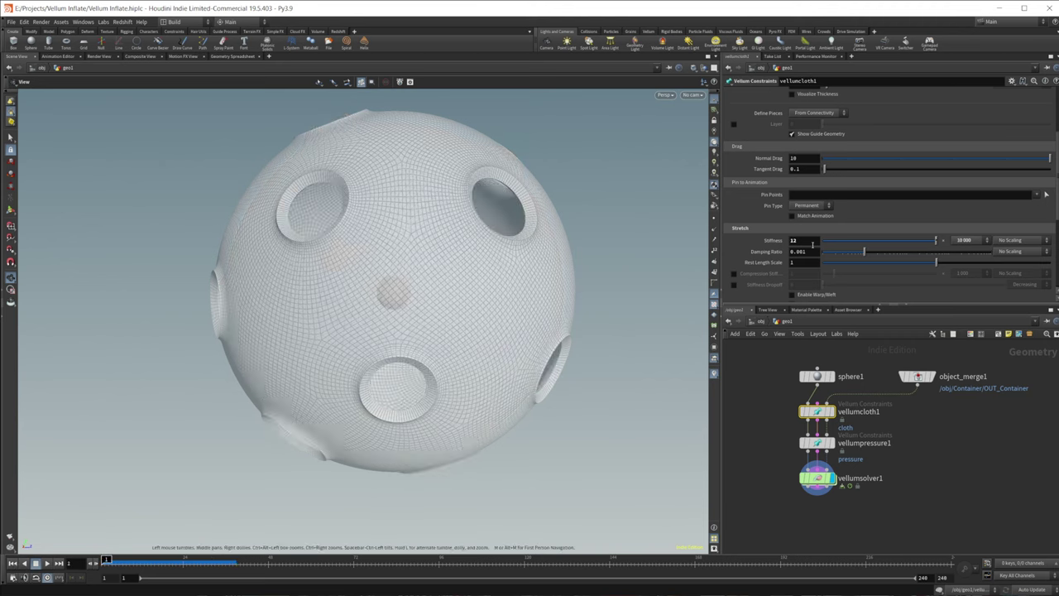
- Set vellumcloth1's Stretch Stiffness value to 15
double_click(812, 243)
text(15)
key(Return)
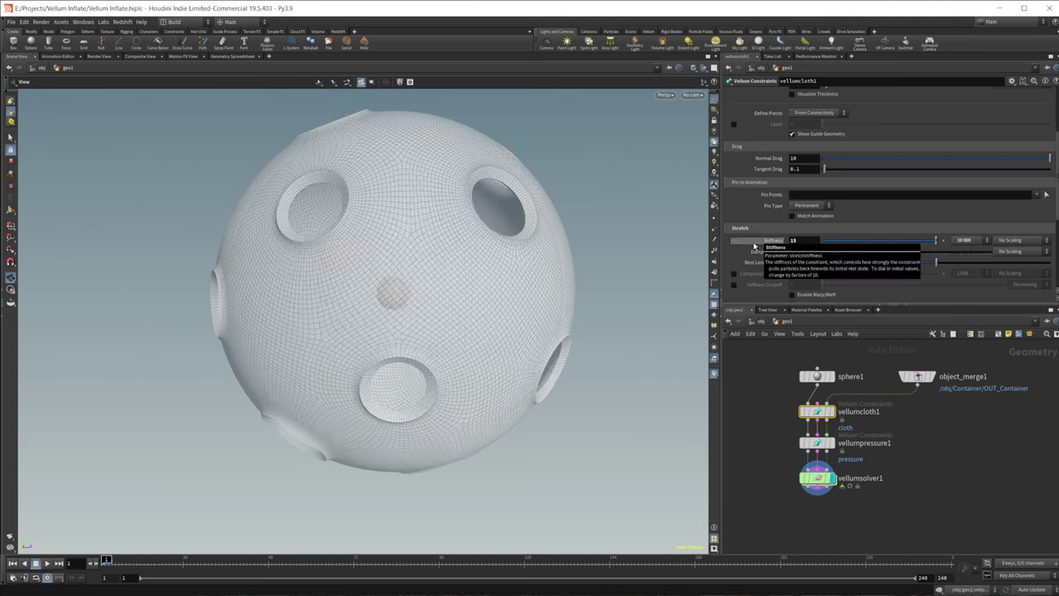
- Run the simulation to frame 35 and examine how far the cloth pushes out of the container's holes
click(47, 563)
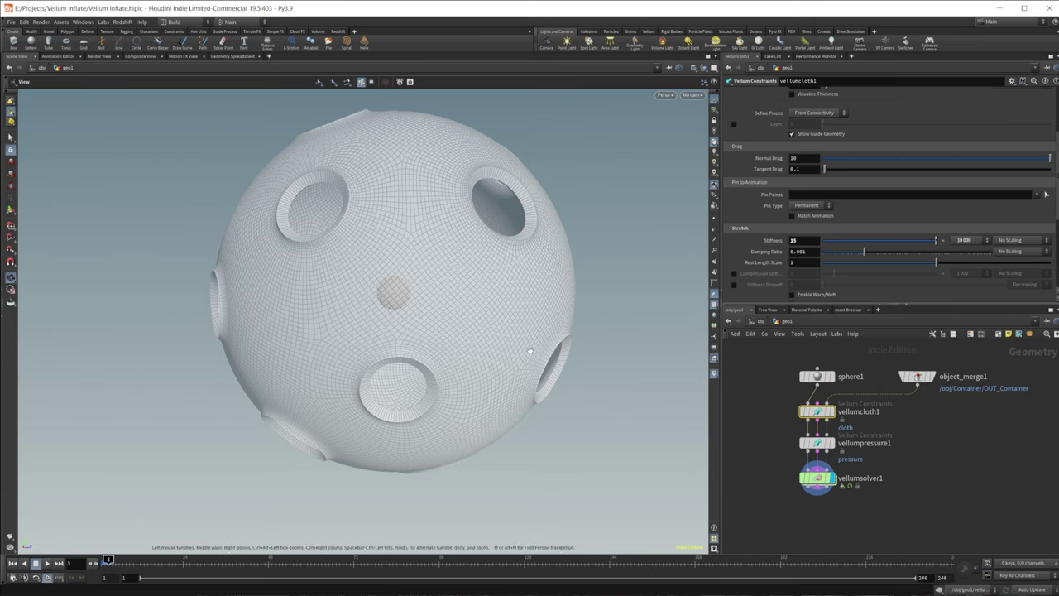
click(47, 562)
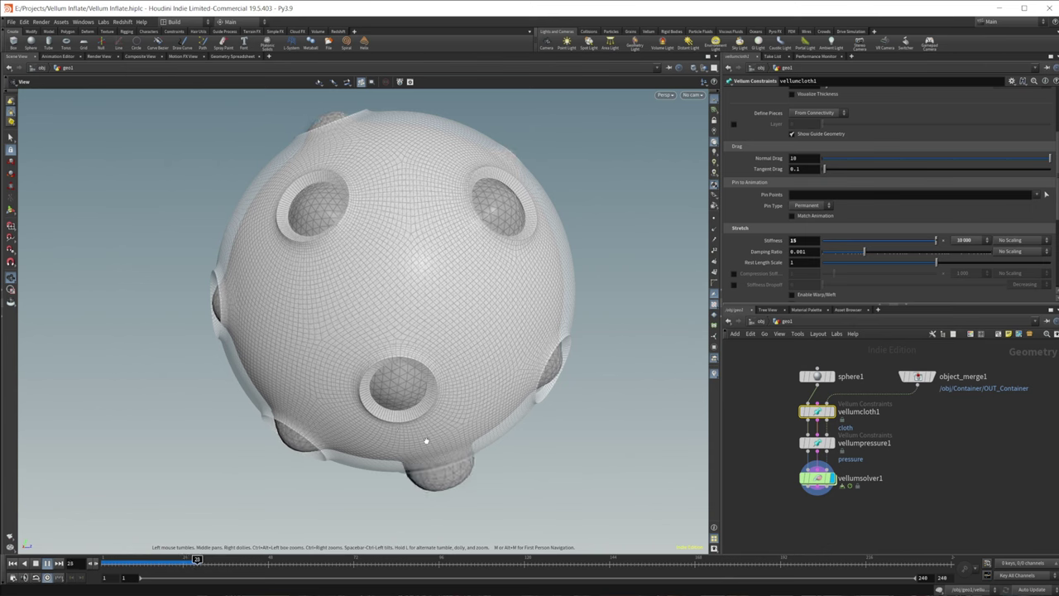
click(36, 564)
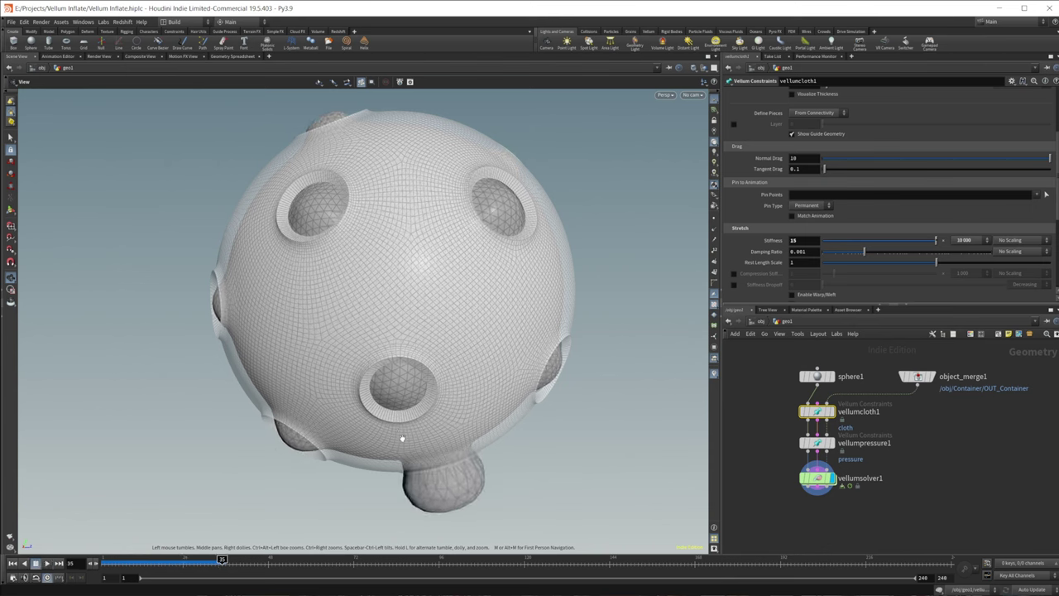
drag(402, 437, 490, 360)
right_click(490, 361)
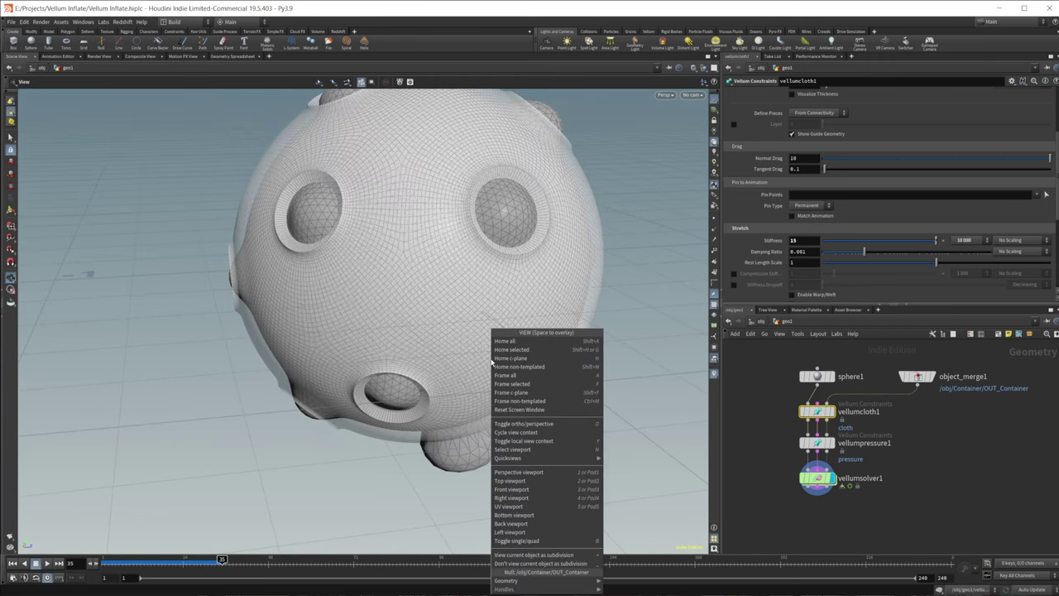
click(447, 321)
drag(501, 307, 457, 367)
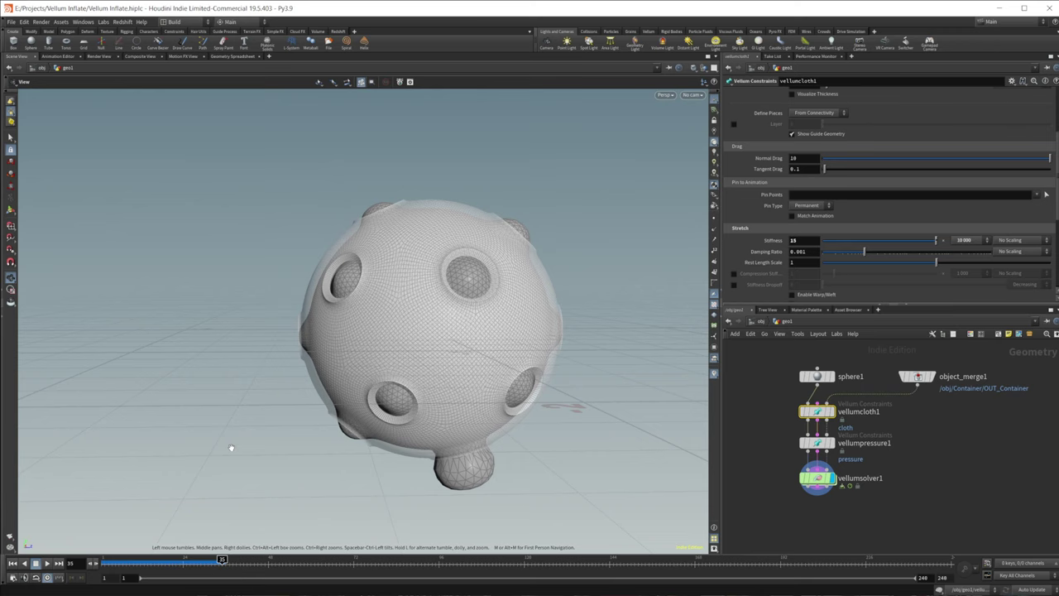
- Set vellumpressure1's Stretch Damping Ratio to 0.002 at frame 1 and test the simulation up to frame 44
click(16, 565)
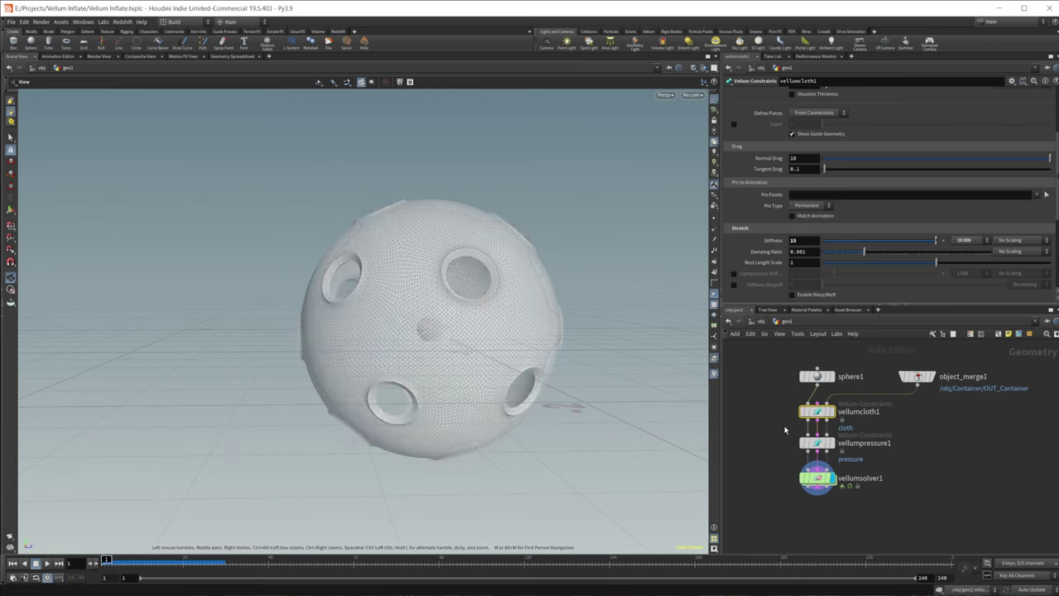
middle_drag(785, 430, 762, 424)
click(796, 439)
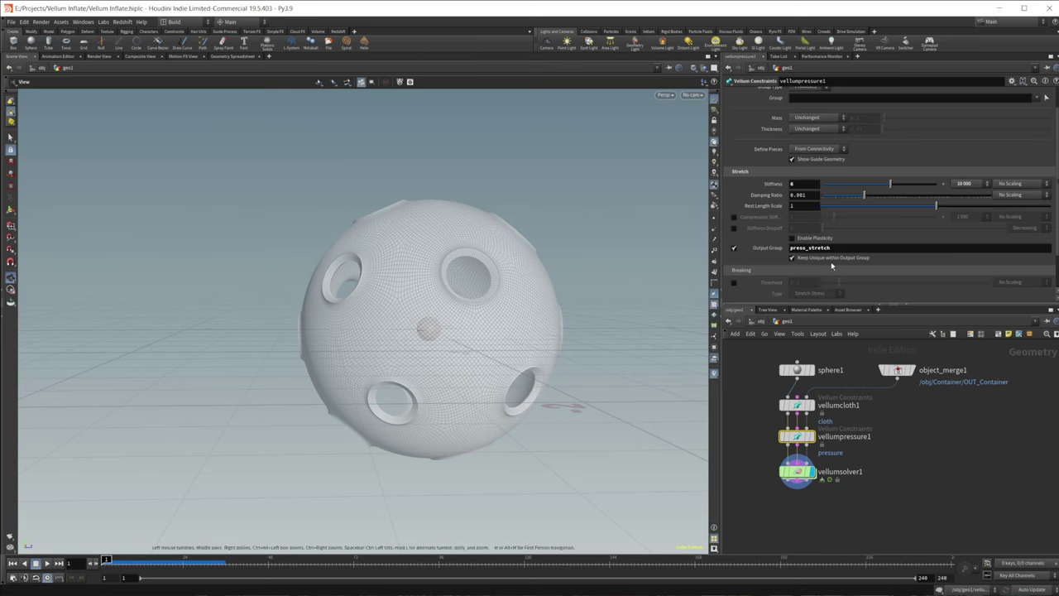
click(813, 195)
text(0.002)
key(Return)
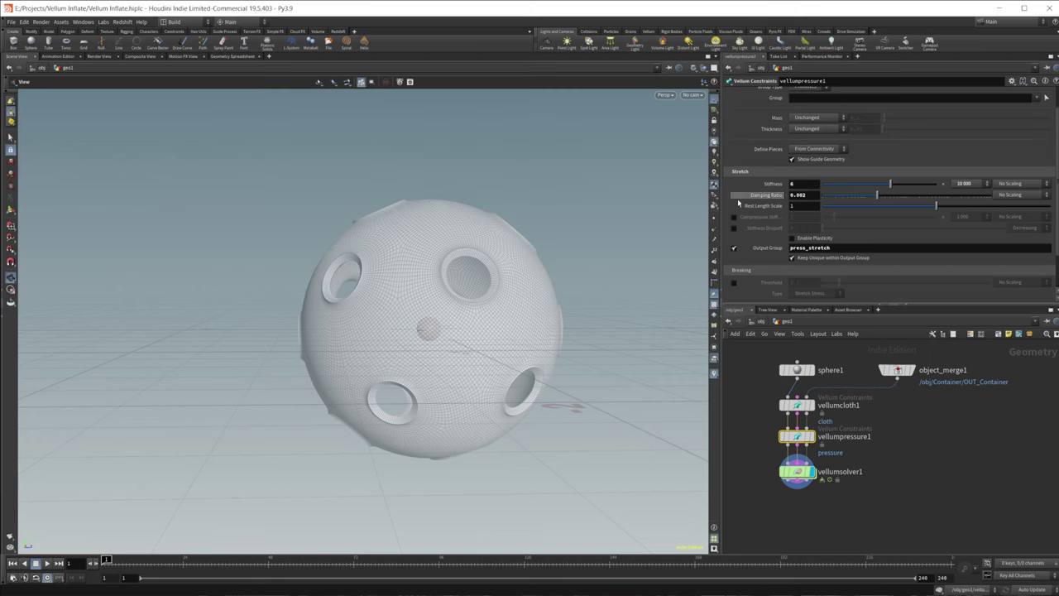
click(47, 563)
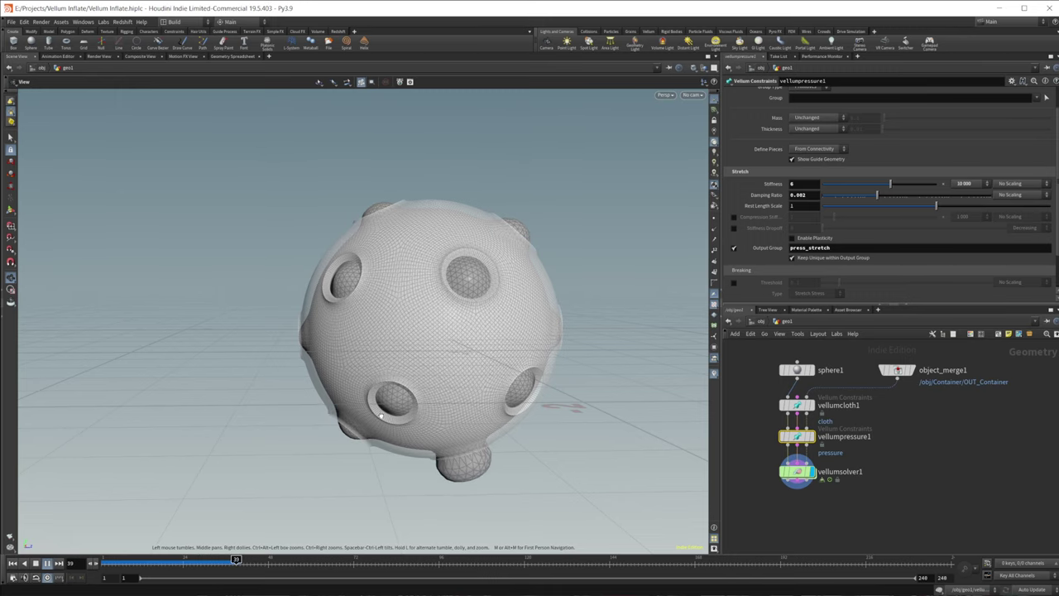
drag(382, 415, 81, 564)
drag(435, 437, 486, 428)
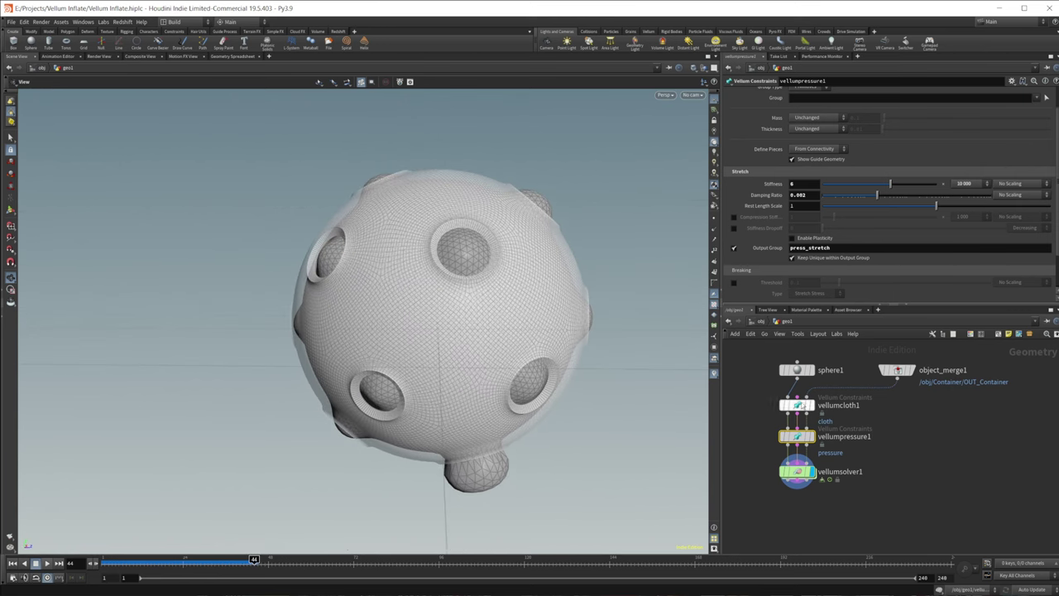
- Compare the stretch settings of vellumcloth1 and vellumpressure1, and set vellumpressure1's Damping Ratio to 0.01
click(795, 405)
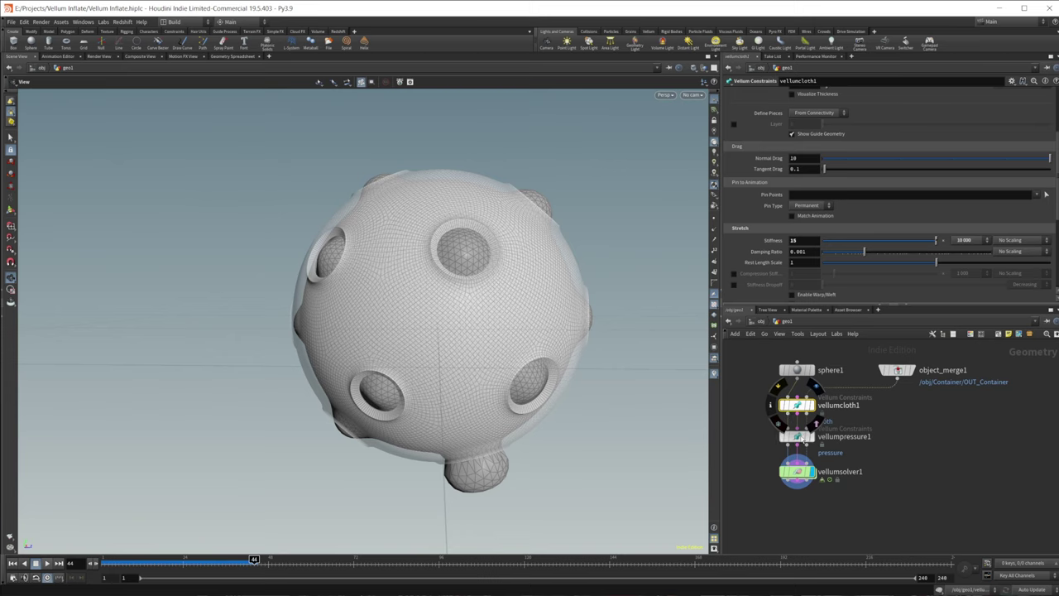
click(796, 436)
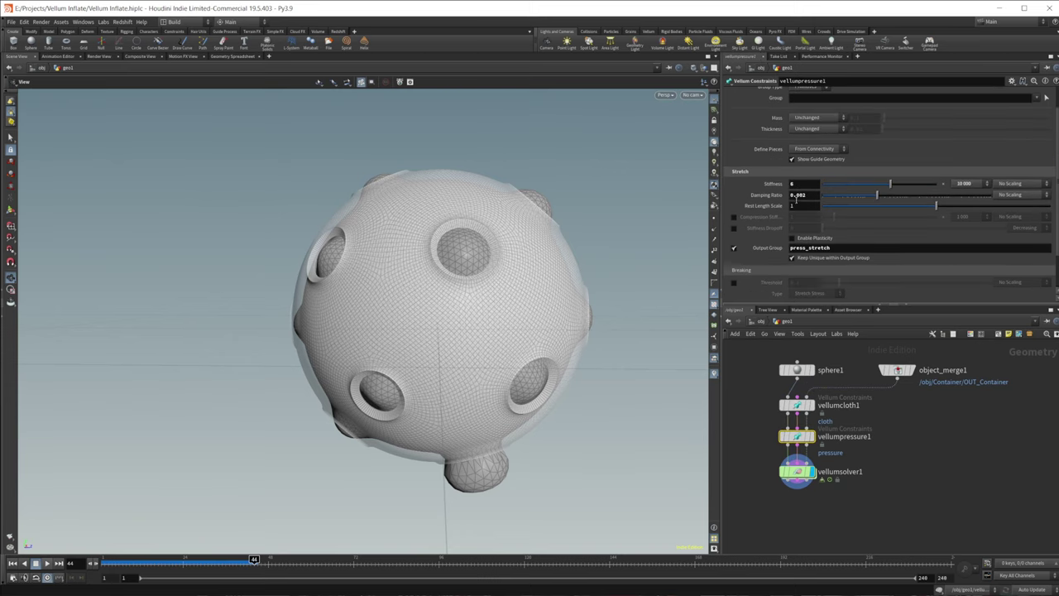
click(814, 196)
key(Return)
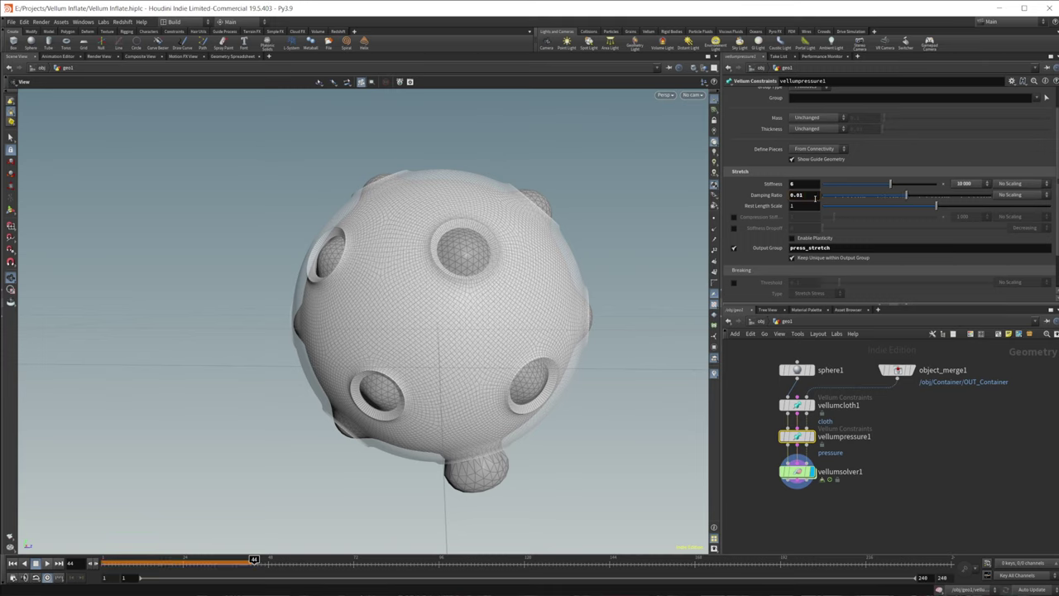
- Rerun the simulation from the first frame to frame 36 and inspect the bulges from different angles
click(13, 563)
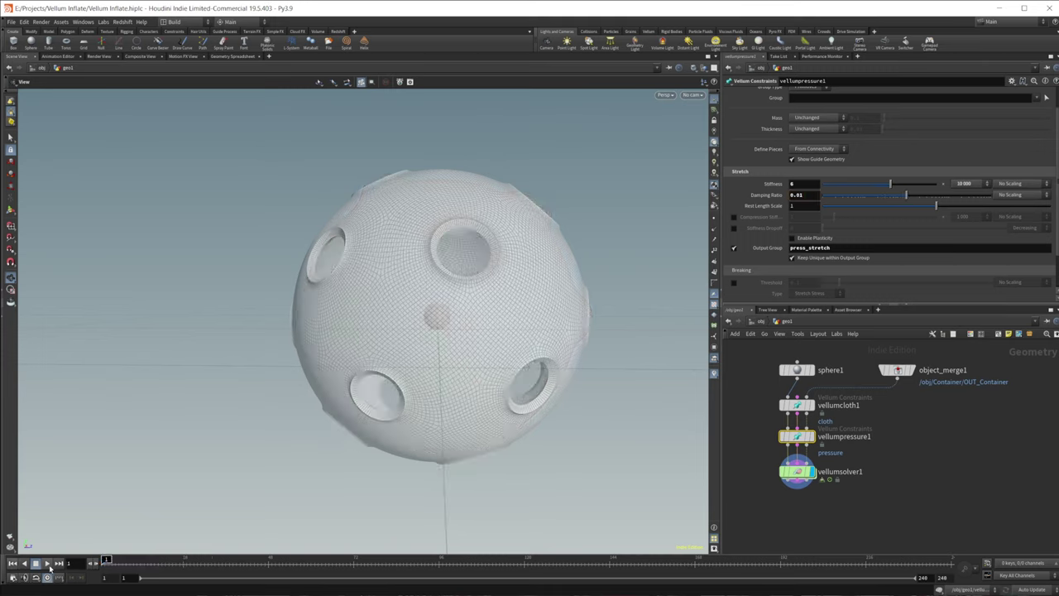
click(48, 563)
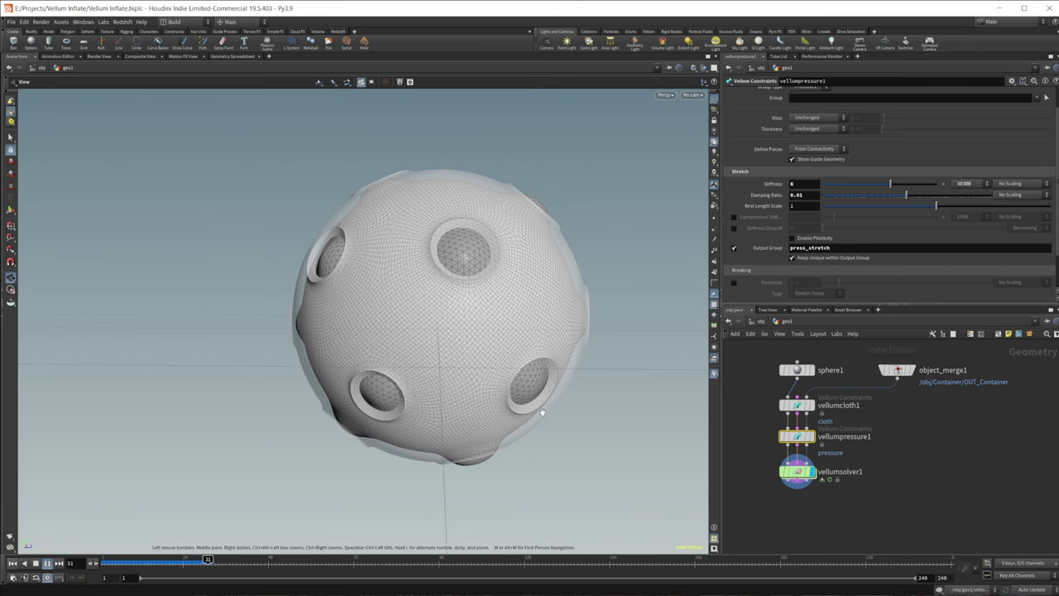
click(35, 563)
drag(432, 421, 441, 423)
drag(583, 405, 699, 344)
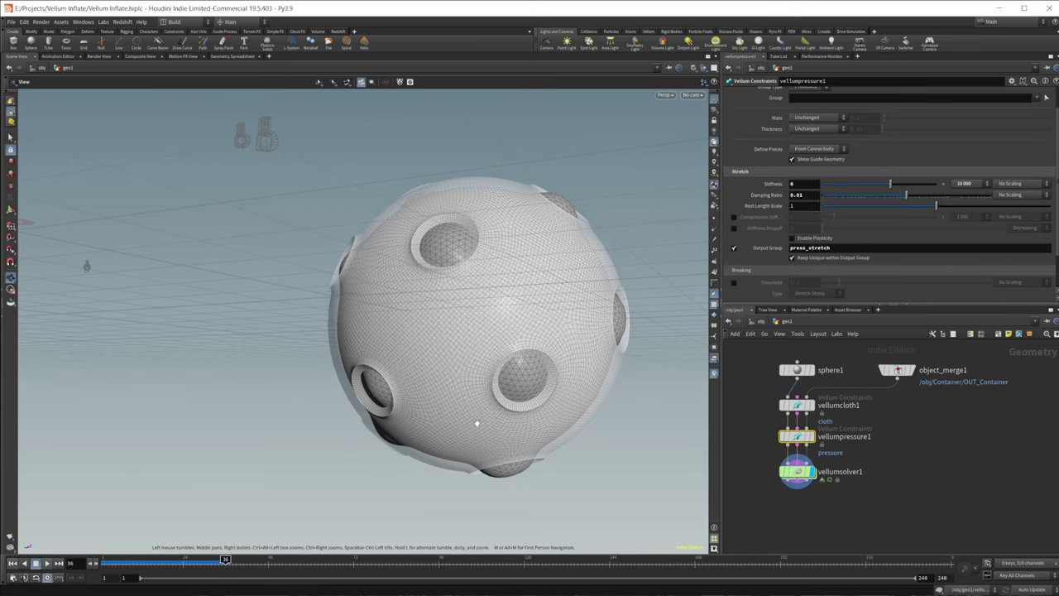
drag(475, 374, 408, 362)
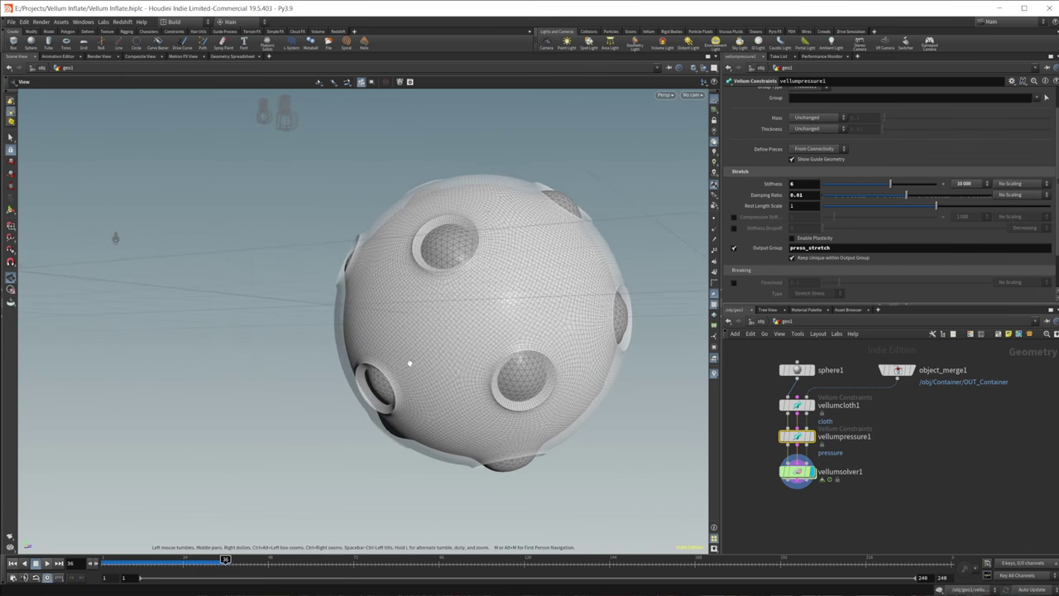
- Set vellumpressure1's stretch Damping Ratio to 0.006 and rerun the simulation from the first frame to frame 38
click(808, 195)
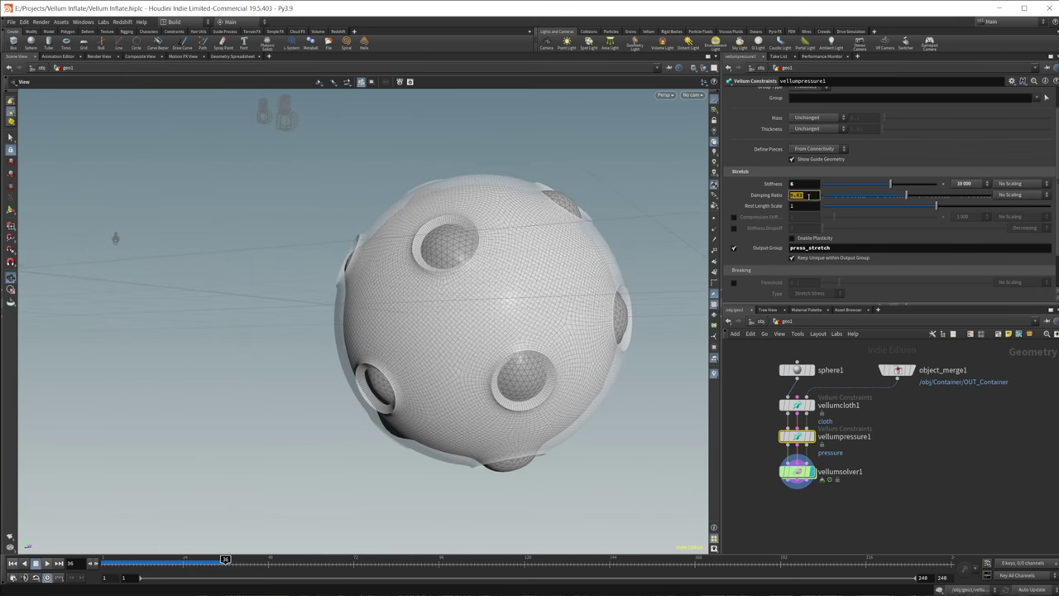
text(.06)
key(Return)
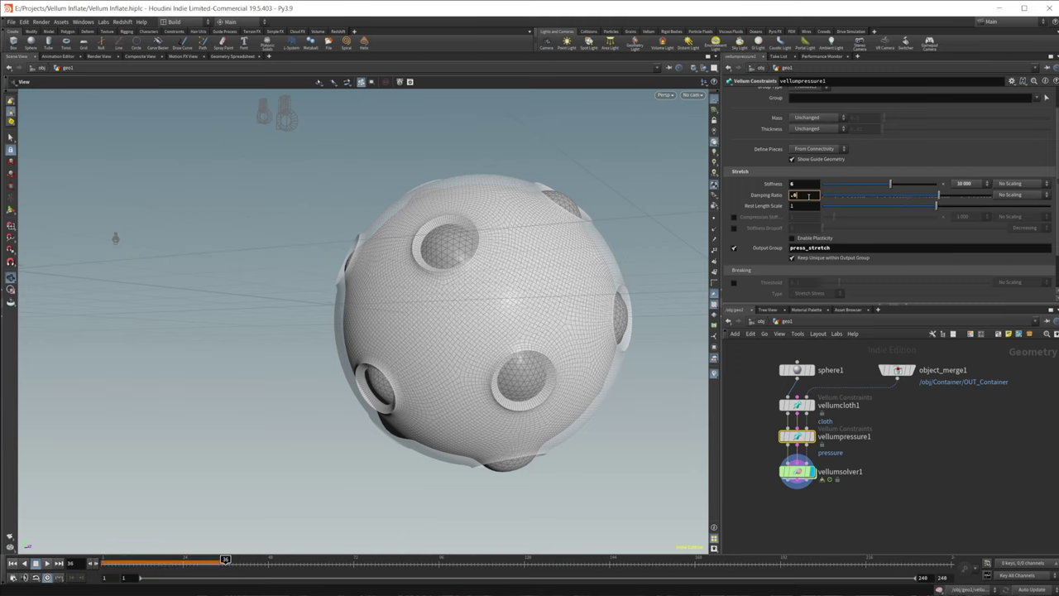
key(Return)
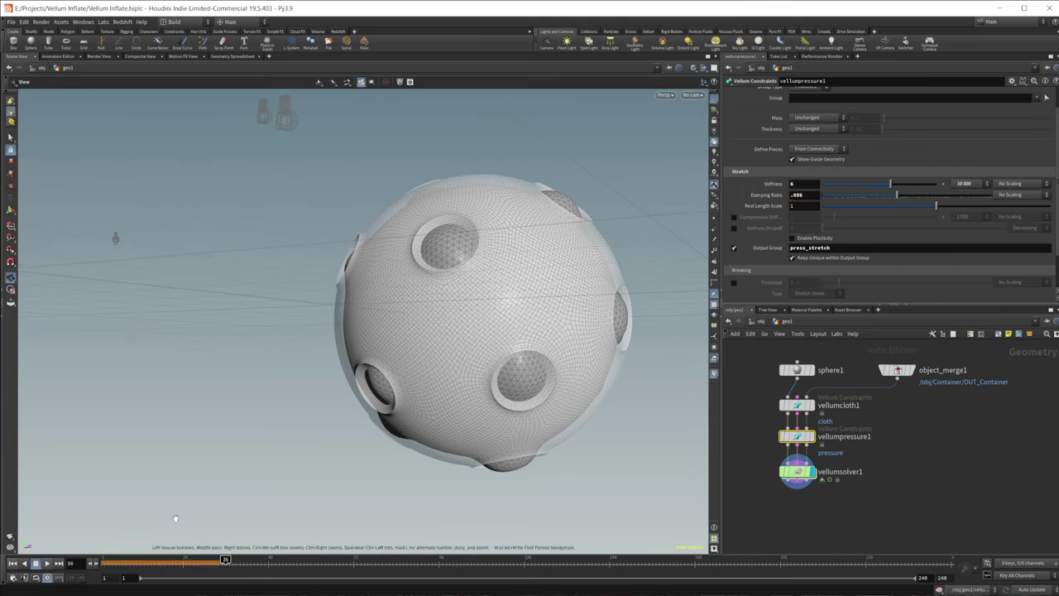
click(24, 563)
click(47, 562)
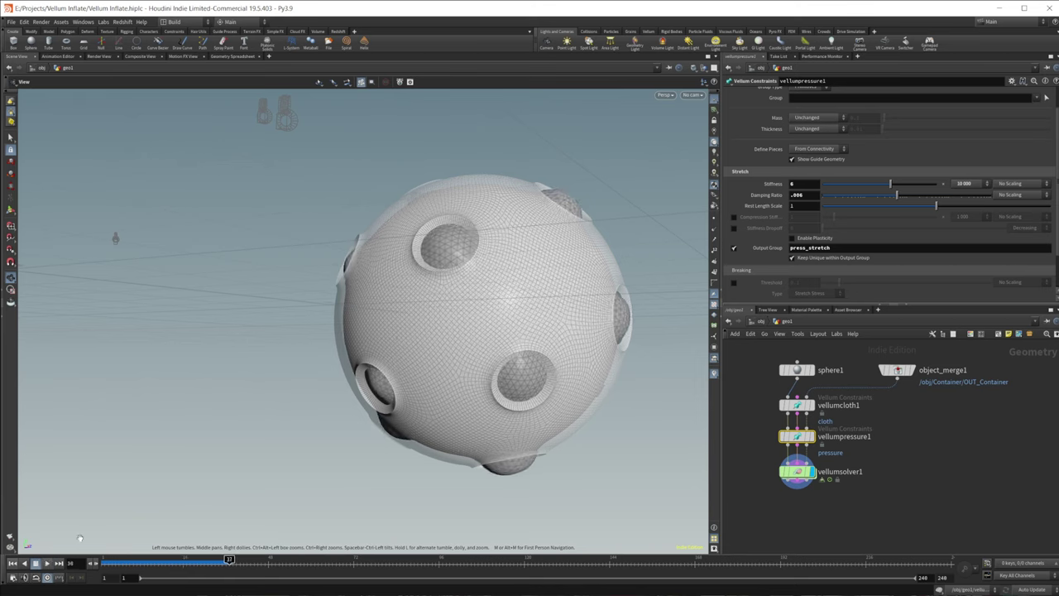
click(34, 562)
- Inspect the cloth bulging through the container's holes from several angles, including close up
drag(515, 306, 579, 256)
scroll(499, 351, up, 3)
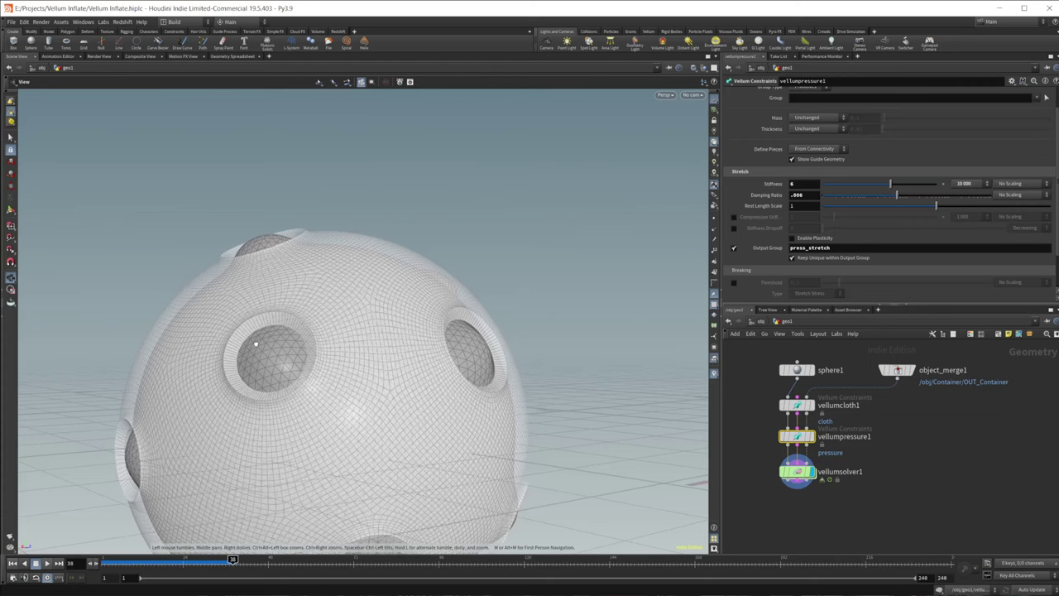
drag(255, 342, 523, 350)
drag(482, 308, 488, 459)
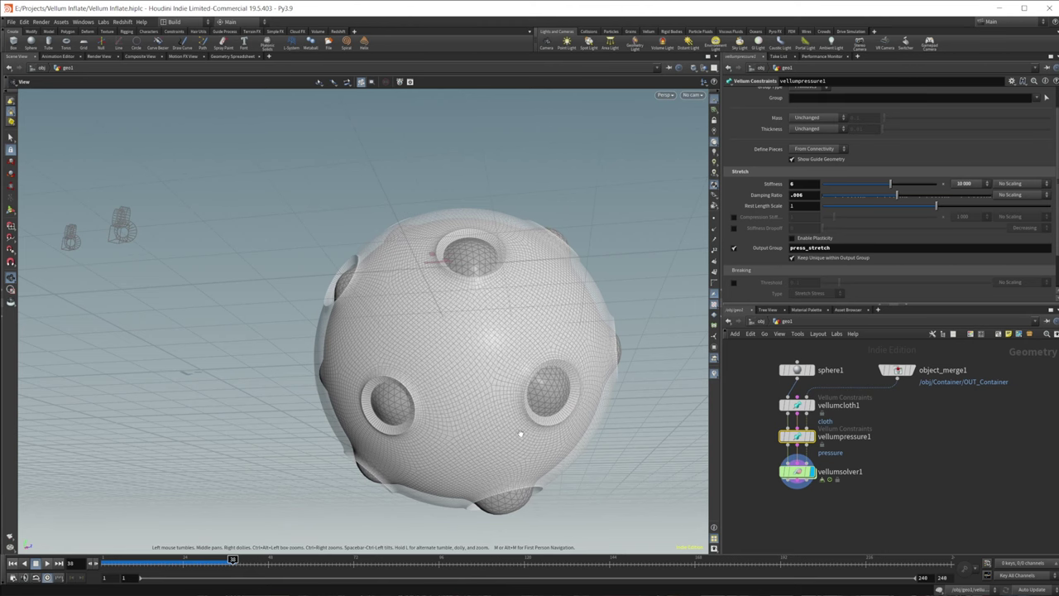
drag(506, 476, 531, 389)
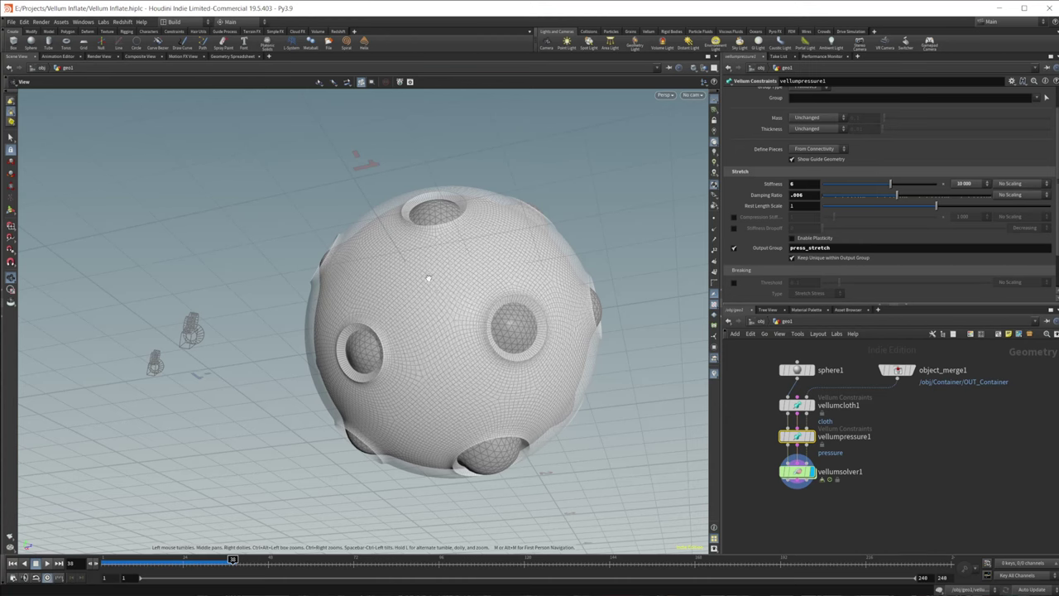
drag(428, 279, 470, 335)
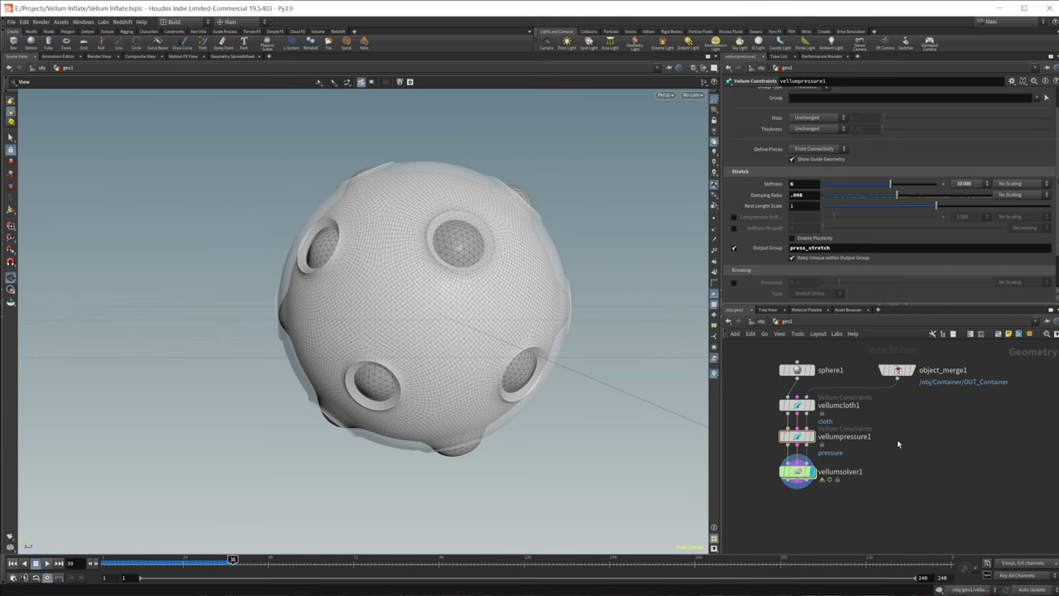
- Enable Stiffness Dropoff in vellumcloth1's stretch settings, set it to 10 and switch its mode to Increasing
click(796, 435)
middle_drag(893, 427, 930, 441)
scroll(765, 213, down, 1)
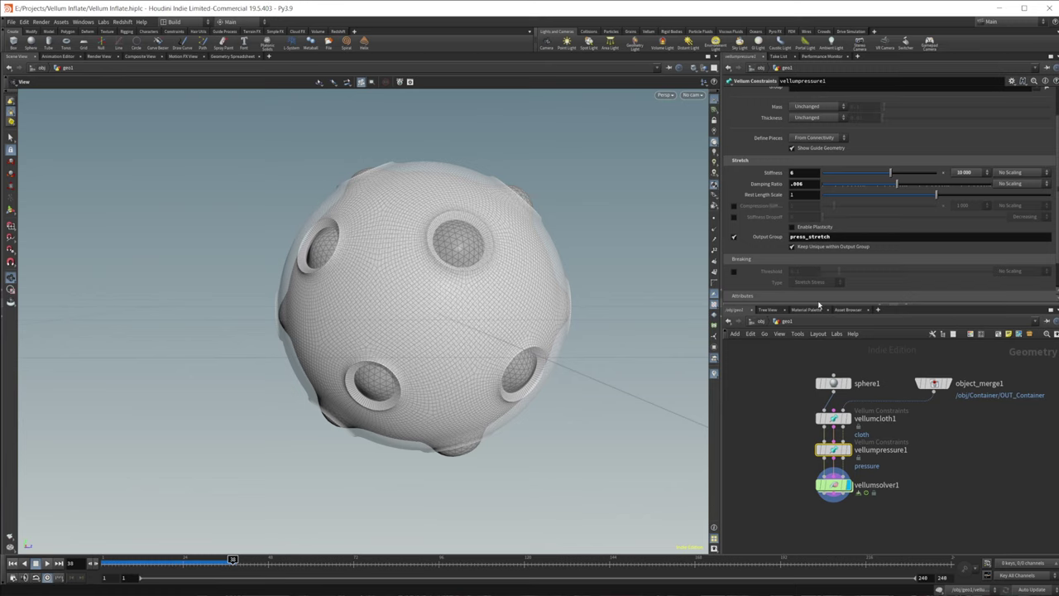
mouse_move(840, 452)
click(837, 417)
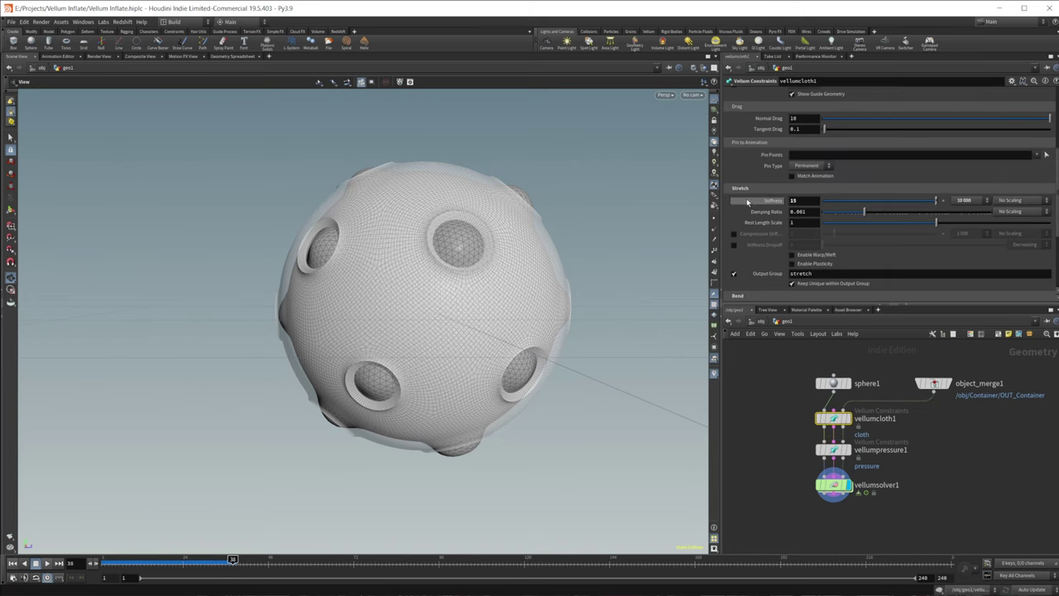
scroll(754, 219, down, 1)
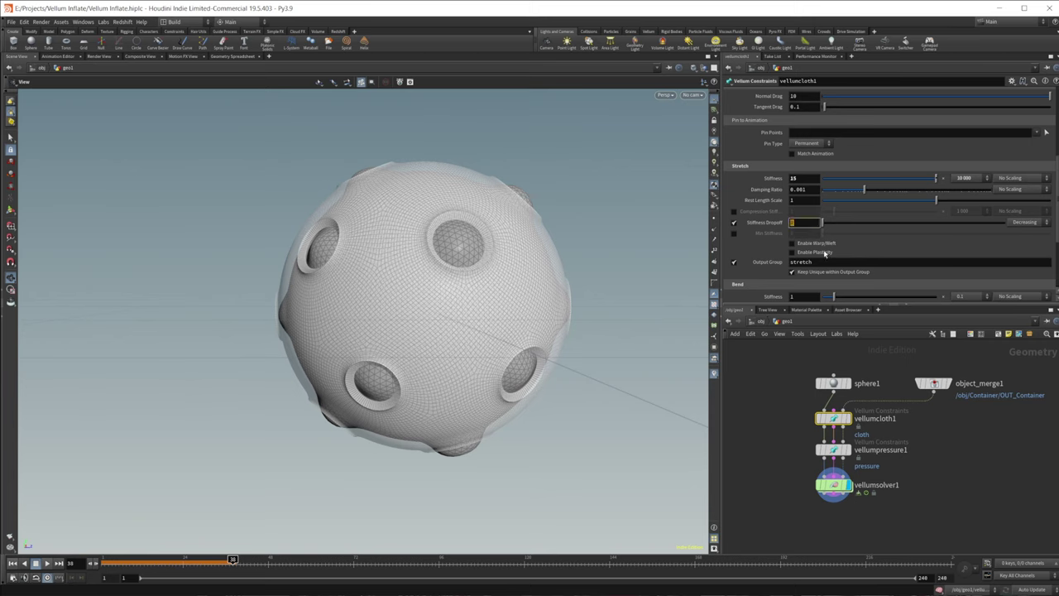
mouse_move(825, 253)
key(Return)
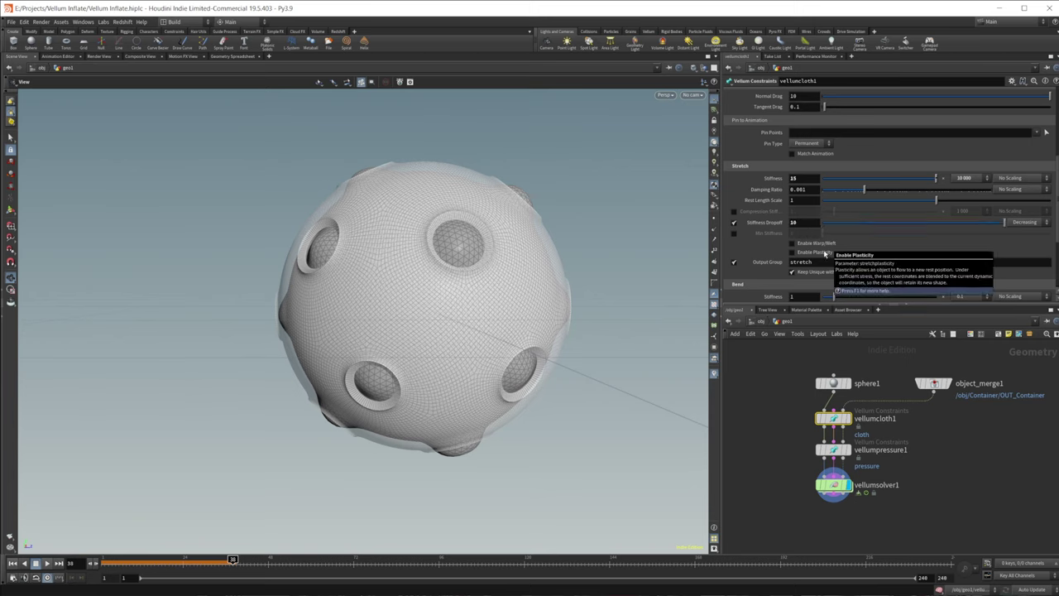
click(1026, 222)
click(1025, 234)
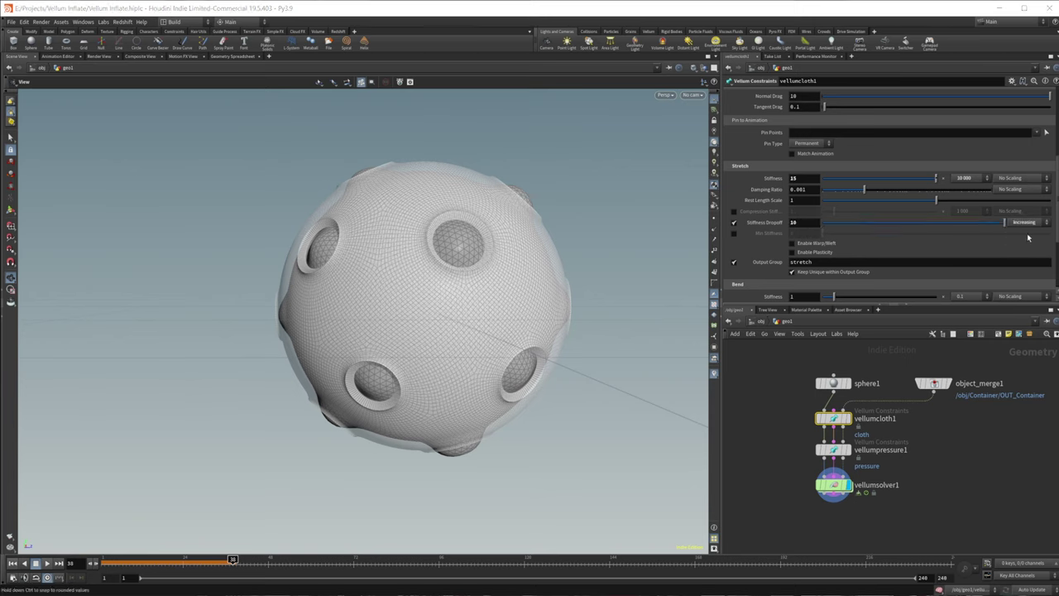
- Simulate from the first frame to frame 26 and examine the stretched cloth outside the container from different angles
click(13, 563)
click(48, 564)
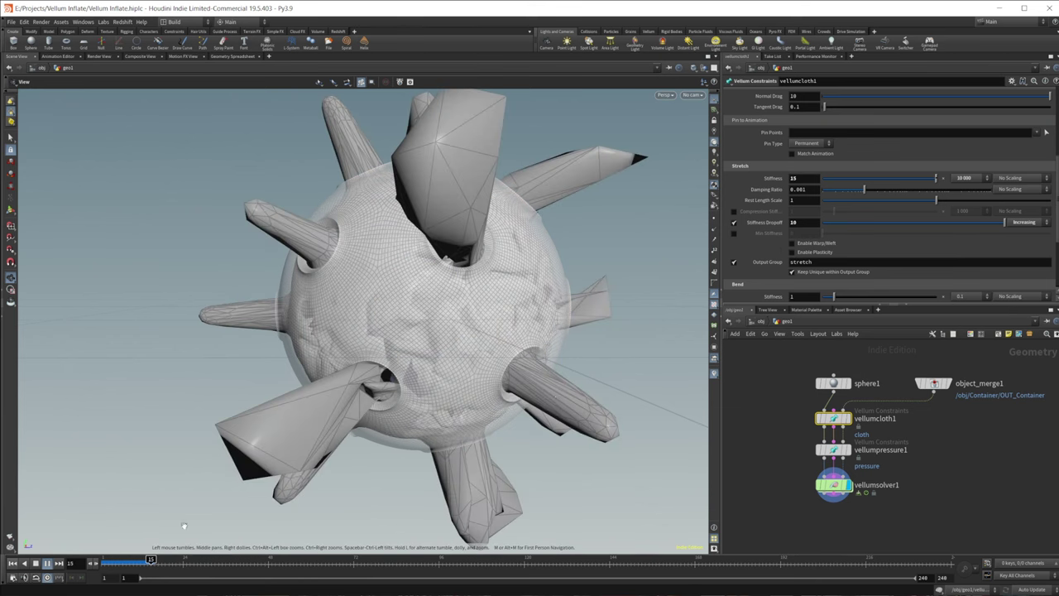
click(47, 562)
drag(545, 323, 524, 262)
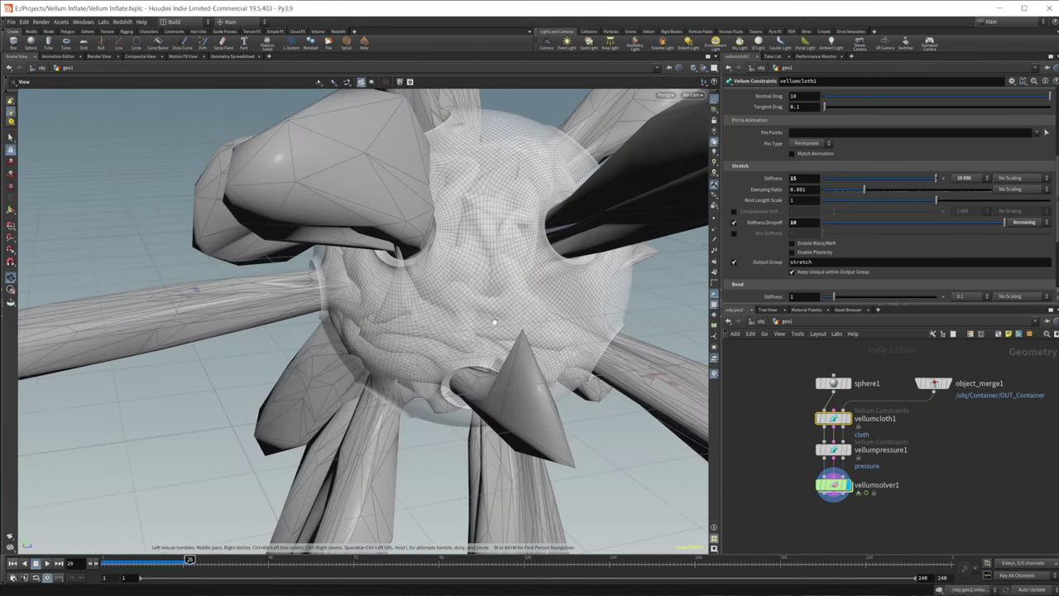
drag(494, 322, 516, 270)
drag(491, 334, 401, 301)
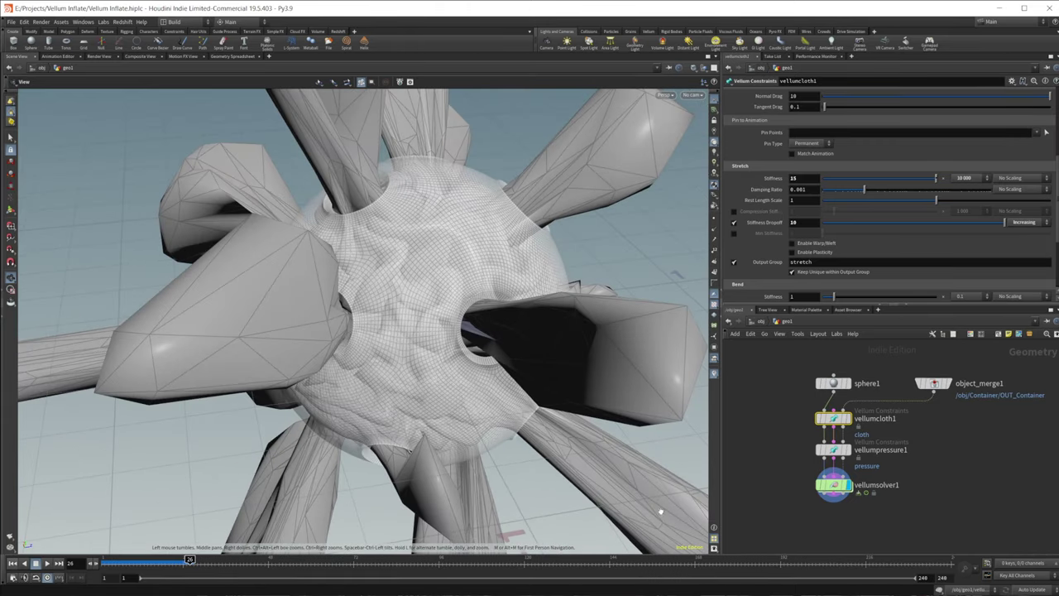
middle_drag(801, 518, 798, 449)
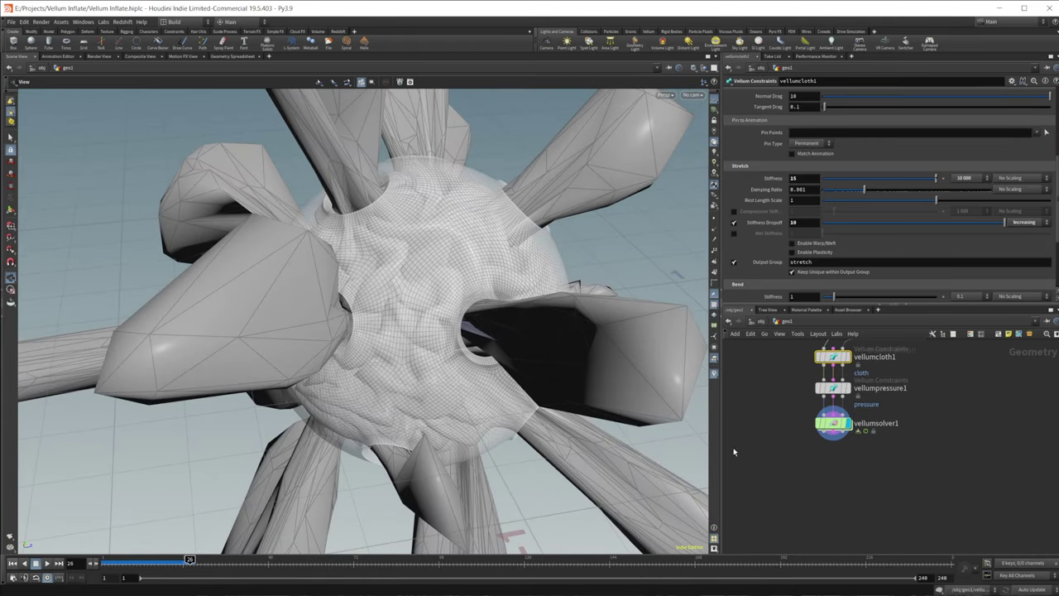
scroll(224, 406, down, 5)
drag(224, 406, 384, 369)
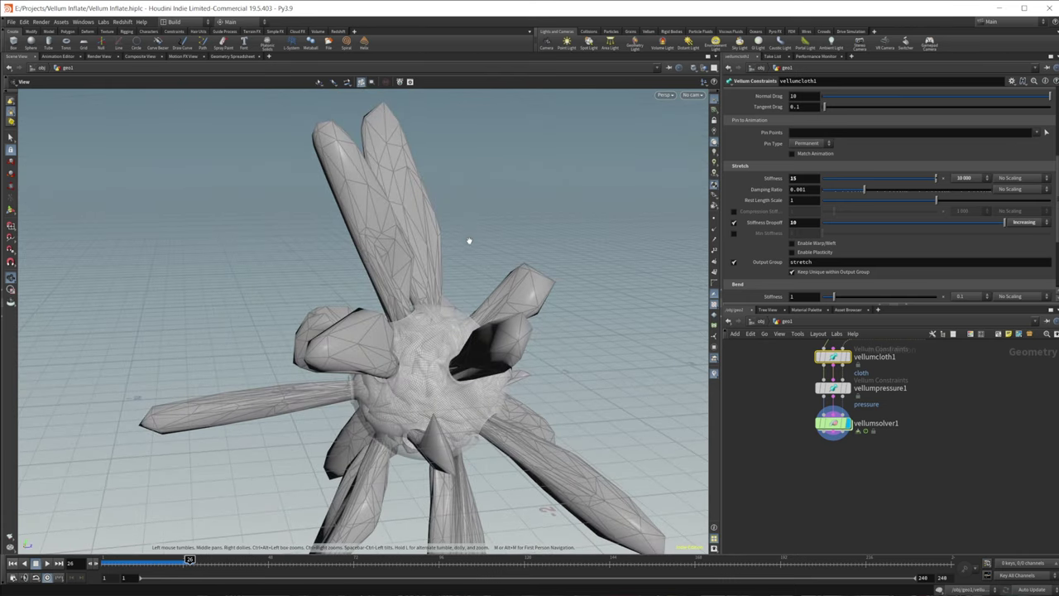
- Add a Vellum Post-Process node fed by vellumsolver1 and make it the displayed node
middle_drag(845, 469, 856, 446)
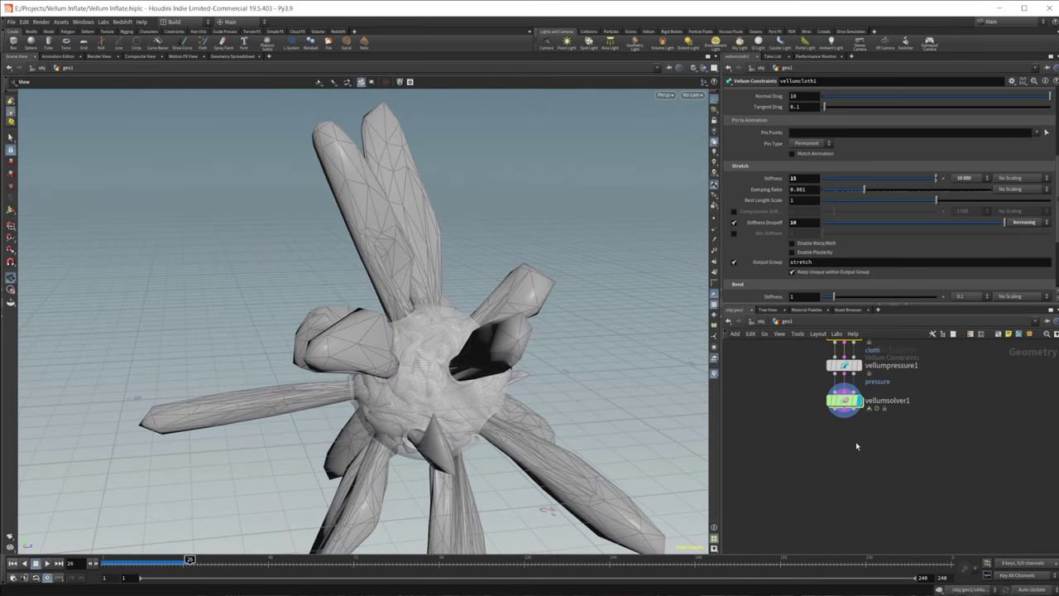
key(Tab)
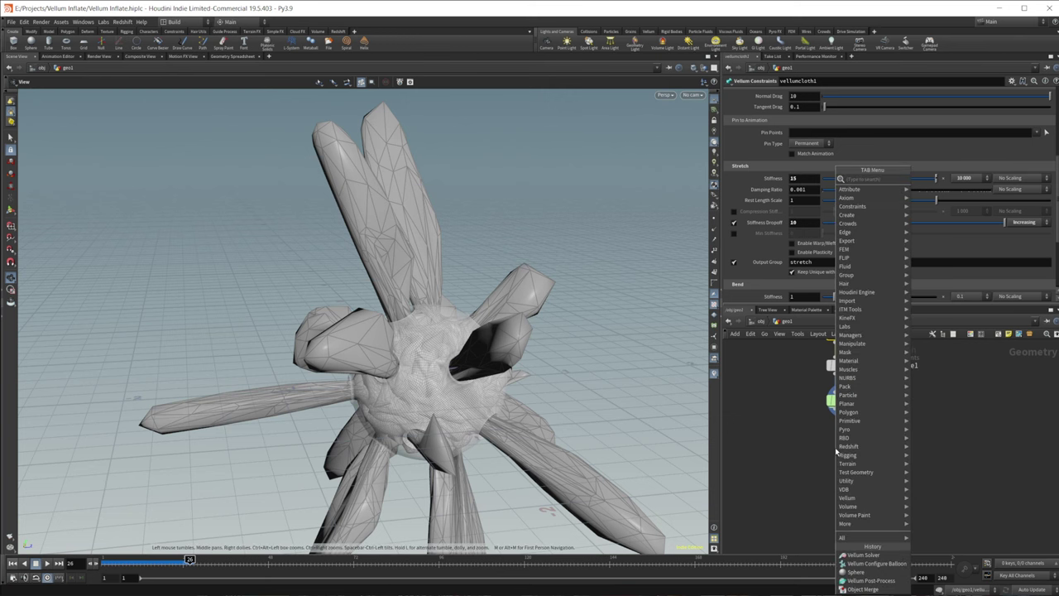
text(vell)
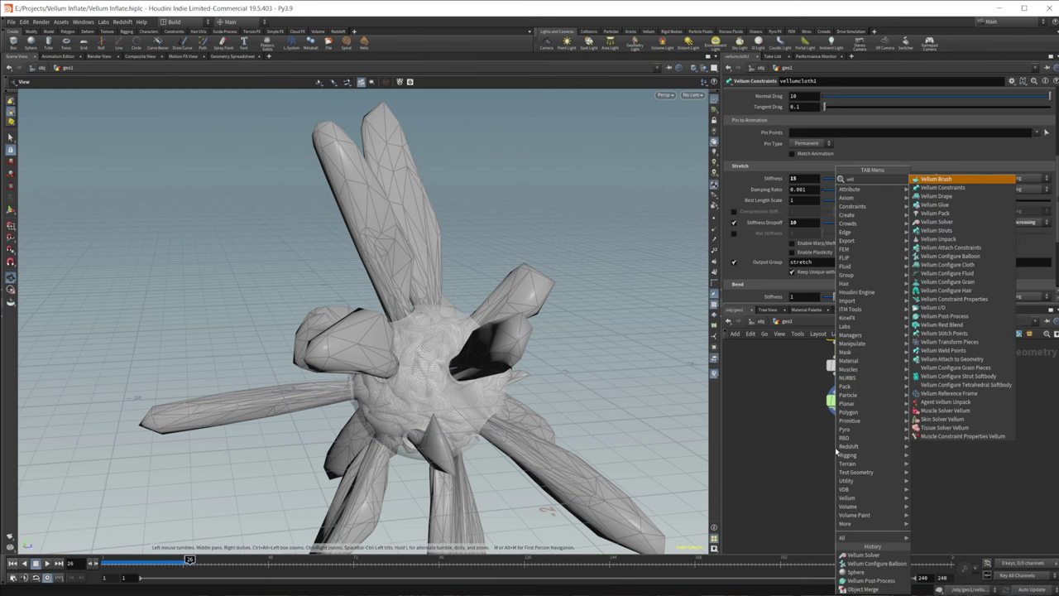
text( po)
key(Return)
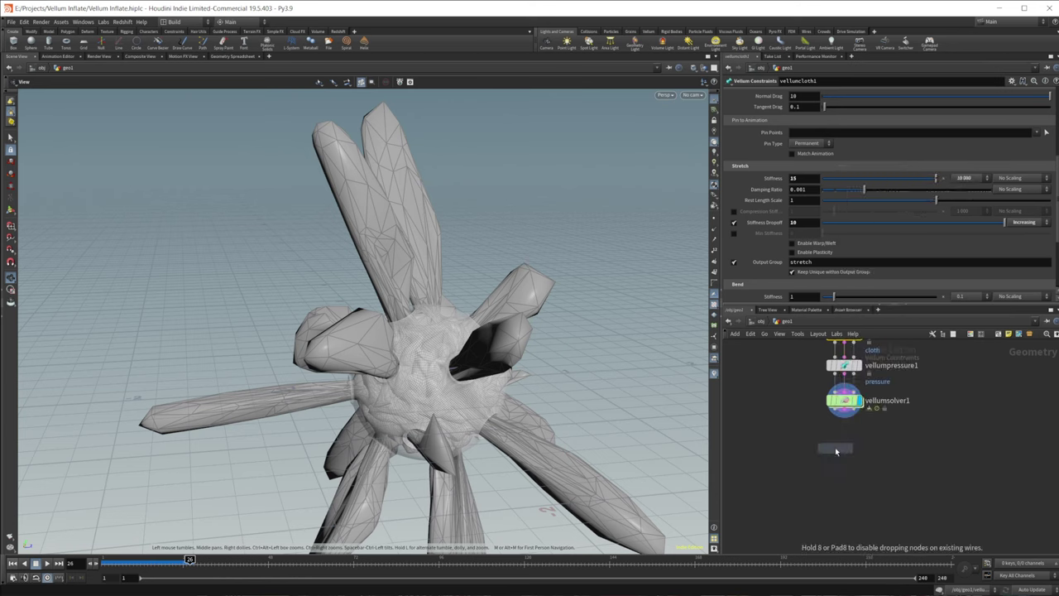
click(835, 451)
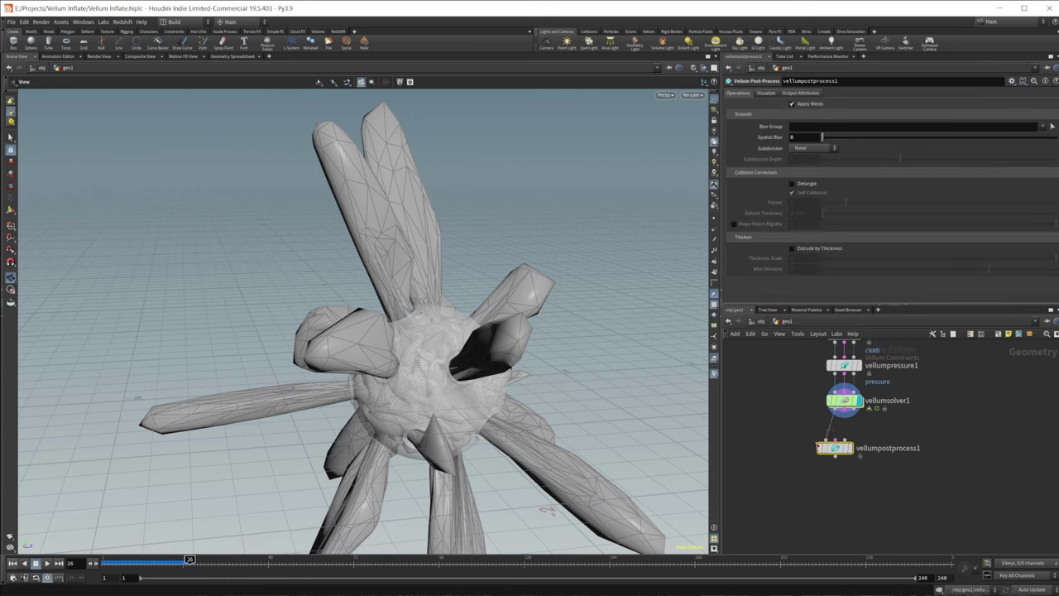
drag(835, 448, 844, 447)
click(858, 448)
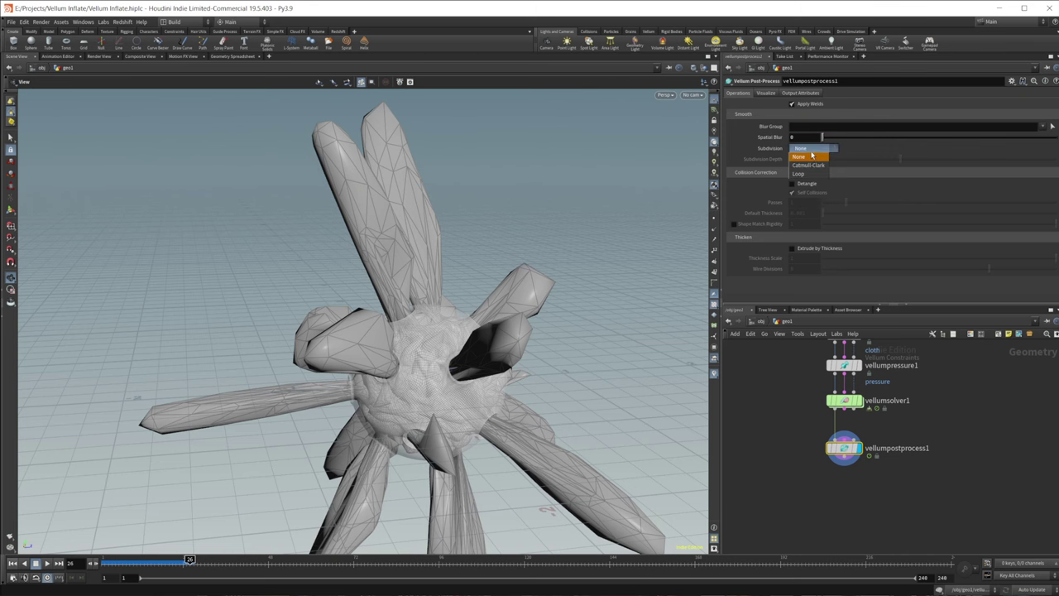
- Set the post-process Subdivision to Loop with a Subdivision Depth of 2 and check the smoothed cloth
click(813, 173)
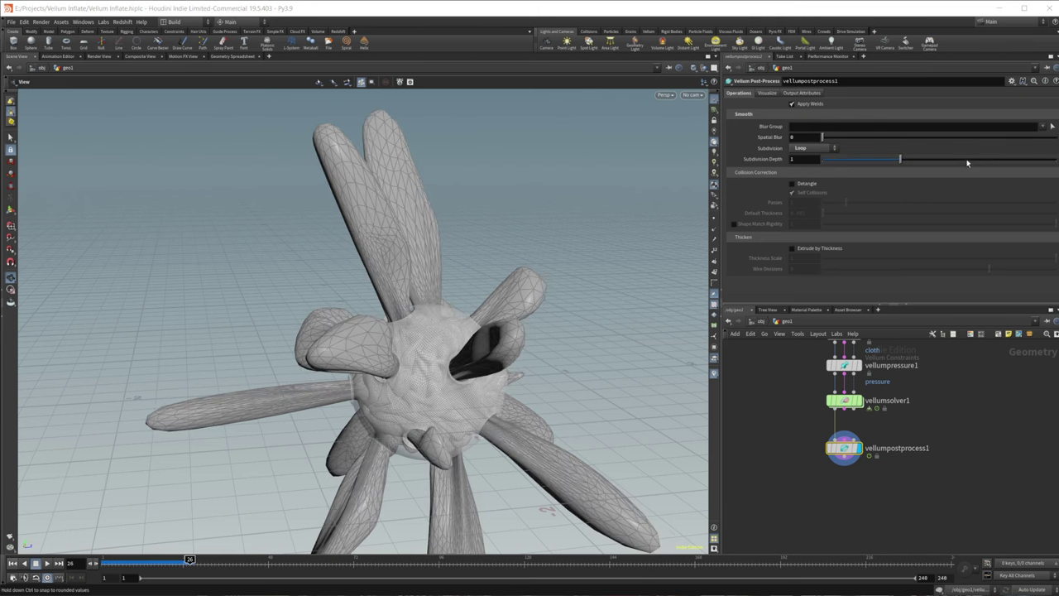
drag(967, 163, 978, 160)
drag(496, 358, 515, 367)
drag(417, 388, 399, 298)
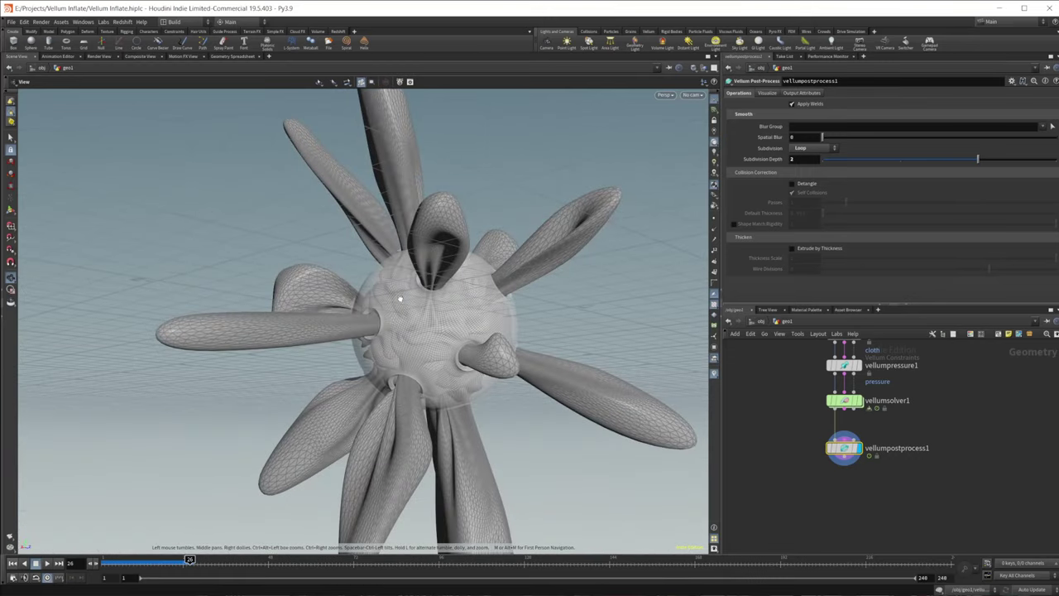
drag(467, 313, 432, 306)
- Set vellumsolver1's Substeps to 4 and rerun the simulation up to frame 21
middle_drag(841, 408, 856, 418)
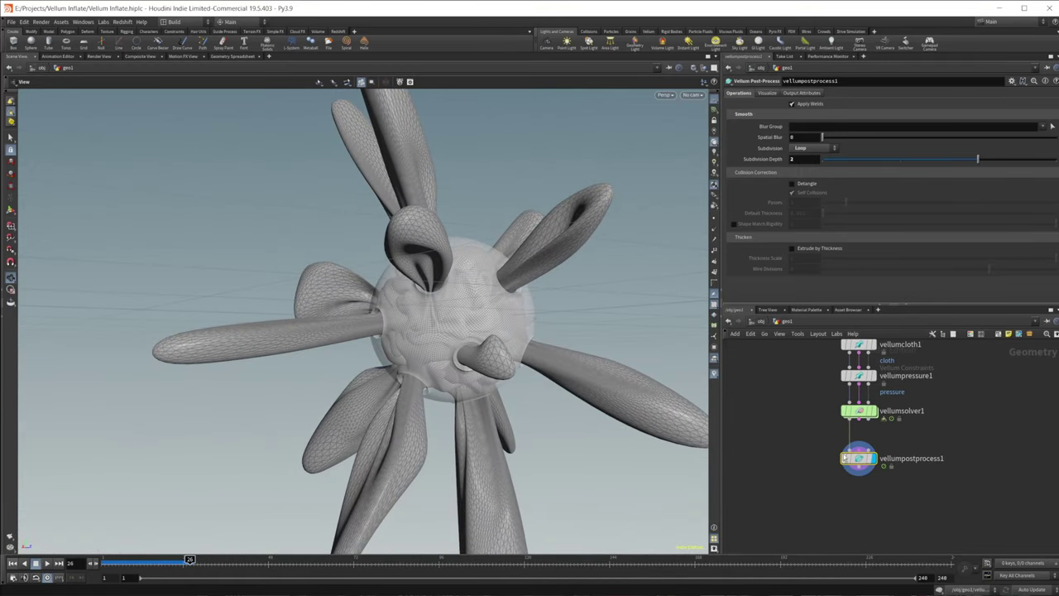
click(856, 414)
drag(484, 402, 603, 367)
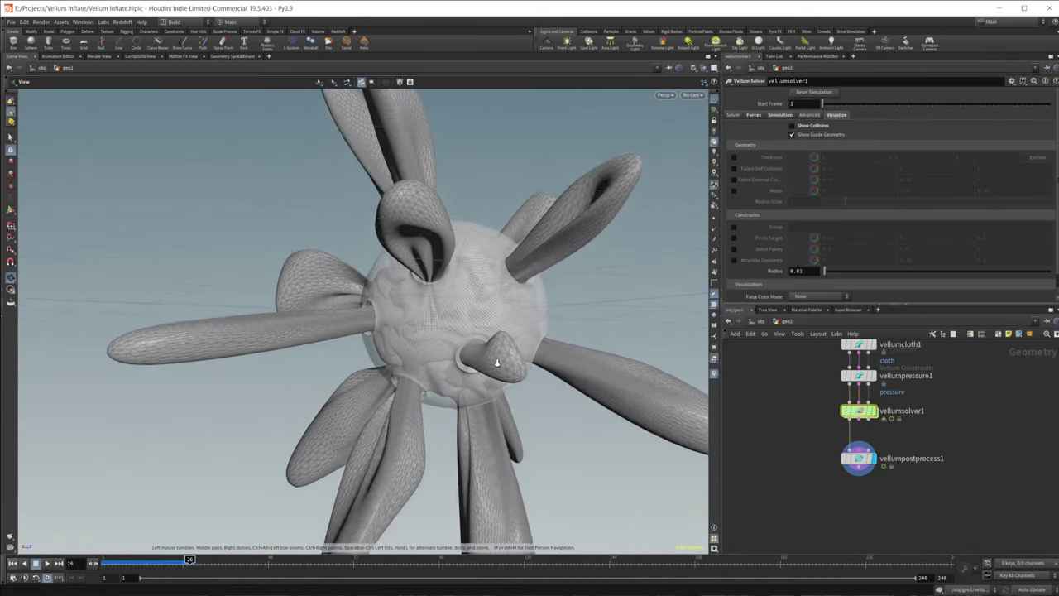
scroll(620, 329, up, 5)
scroll(620, 329, down, 3)
click(779, 114)
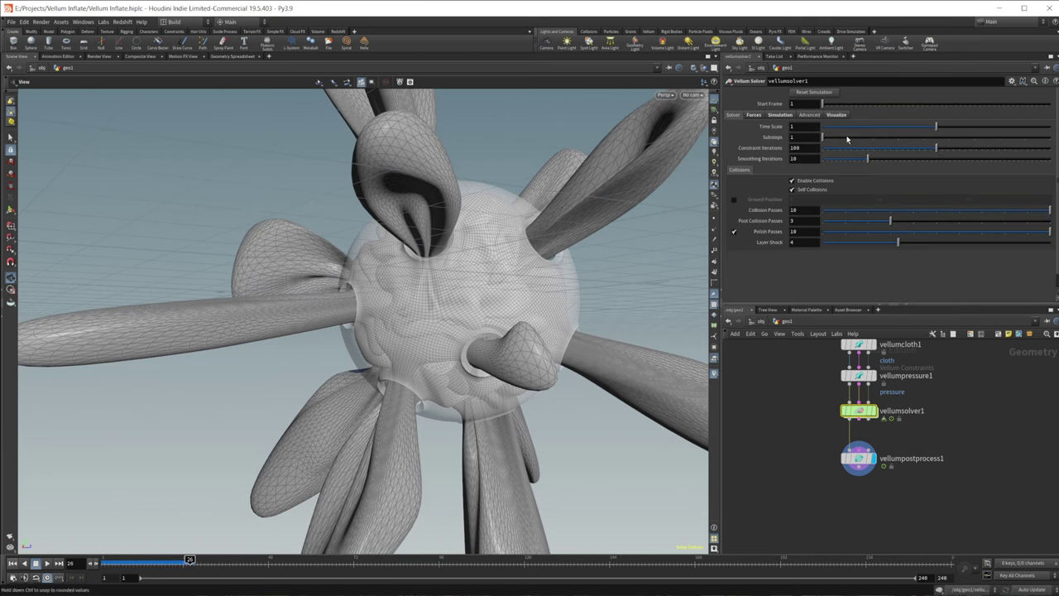
click(819, 138)
text(4)
key(Return)
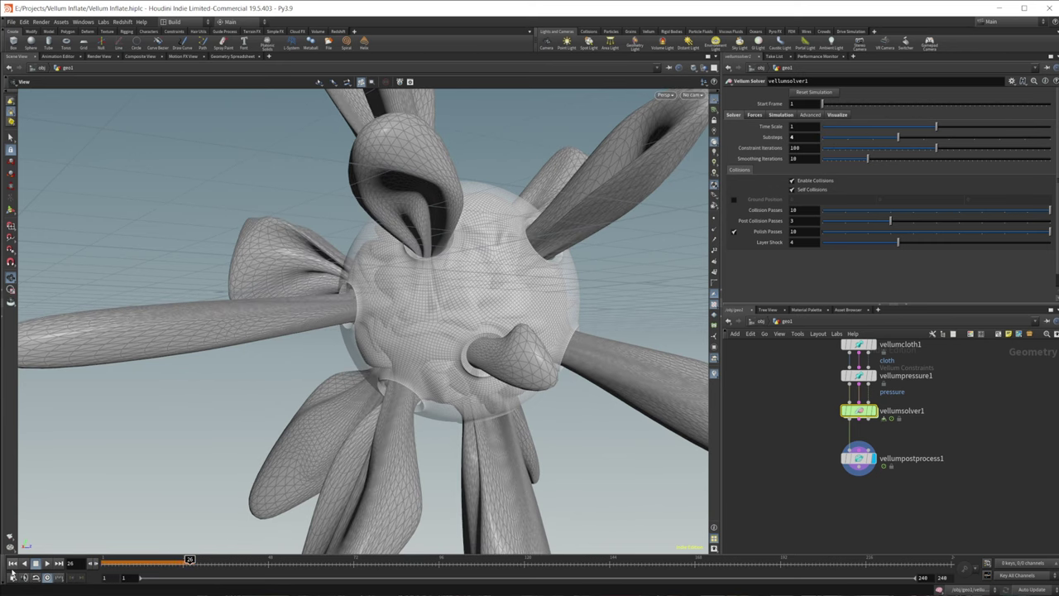
click(47, 564)
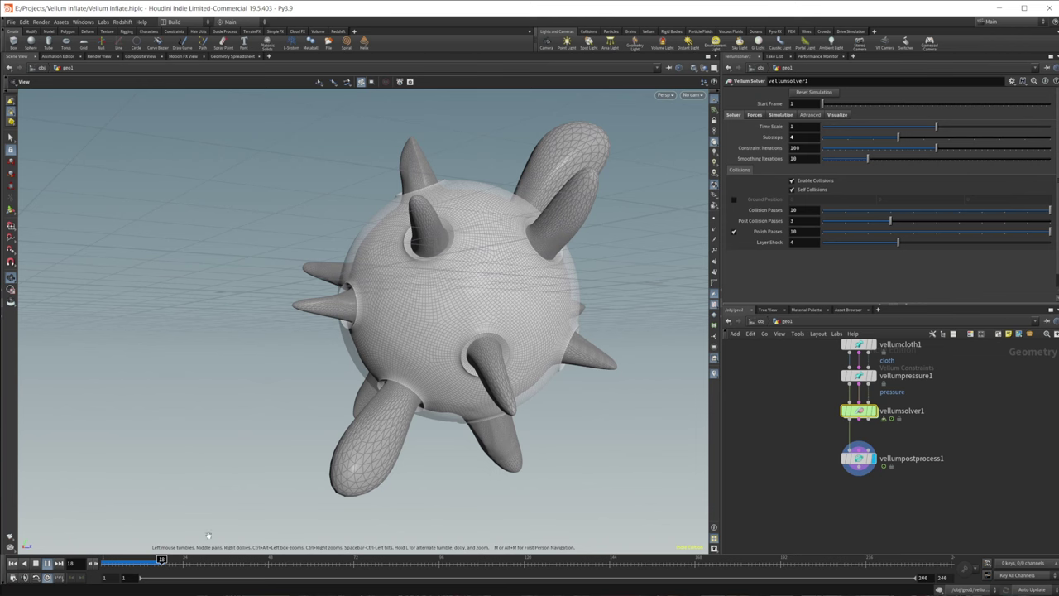
click(35, 563)
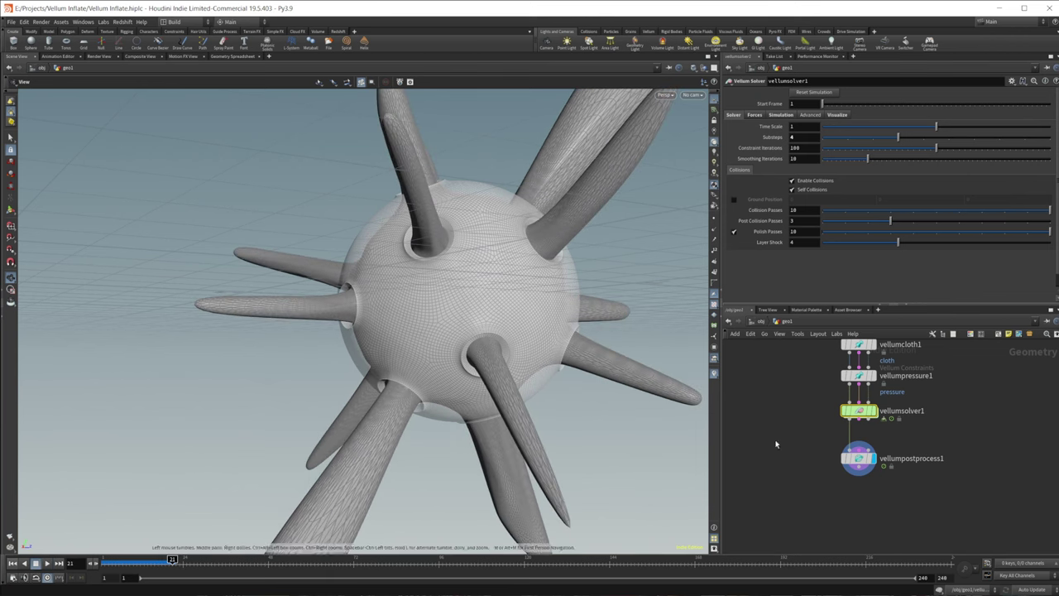
- Hide the other objects in the viewport and examine the post-processed cloth from another angle
click(856, 461)
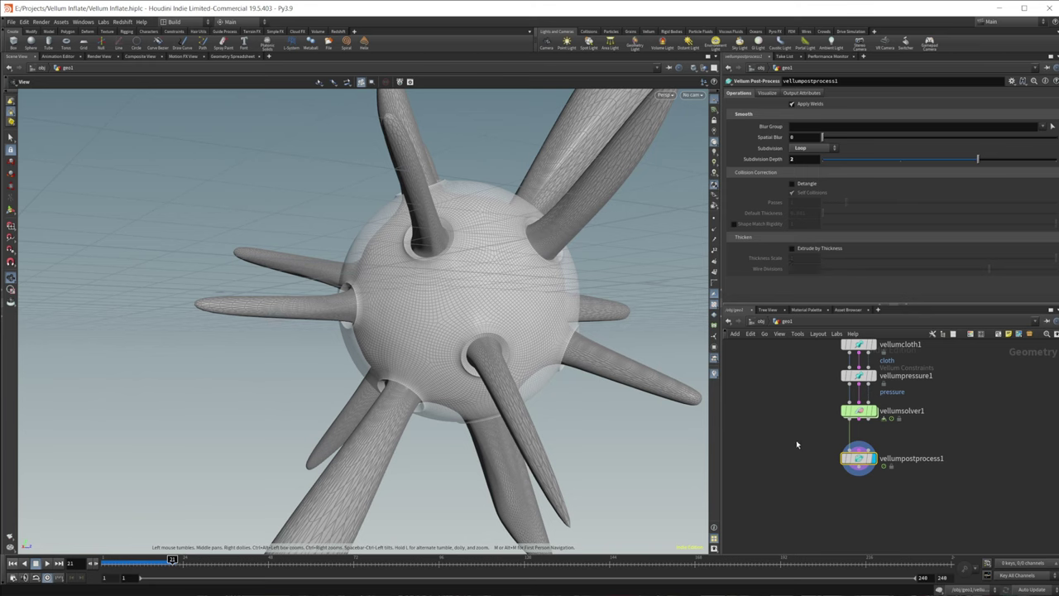
click(703, 68)
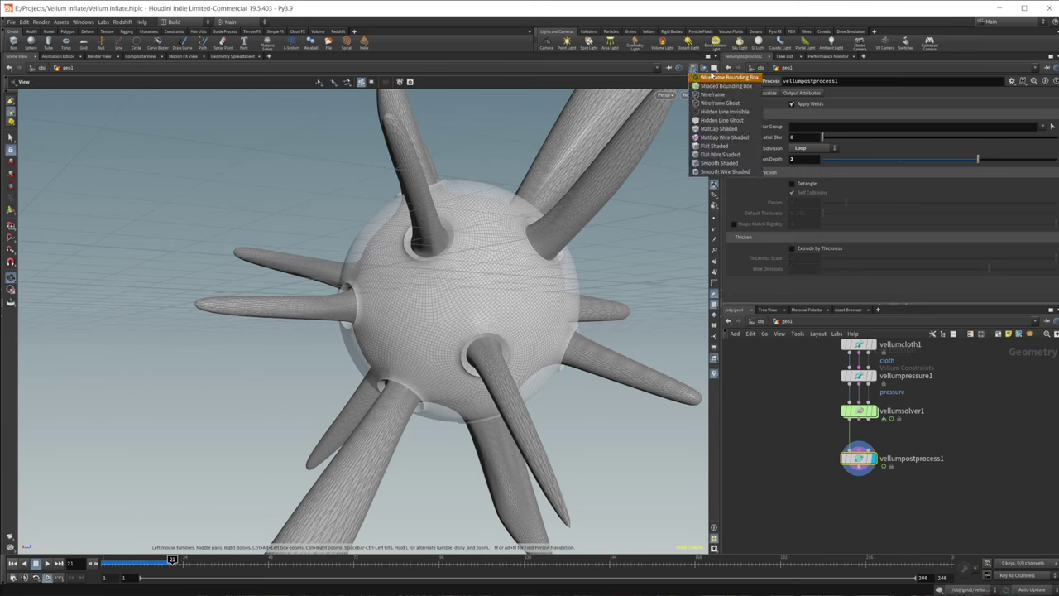
click(704, 67)
click(704, 67)
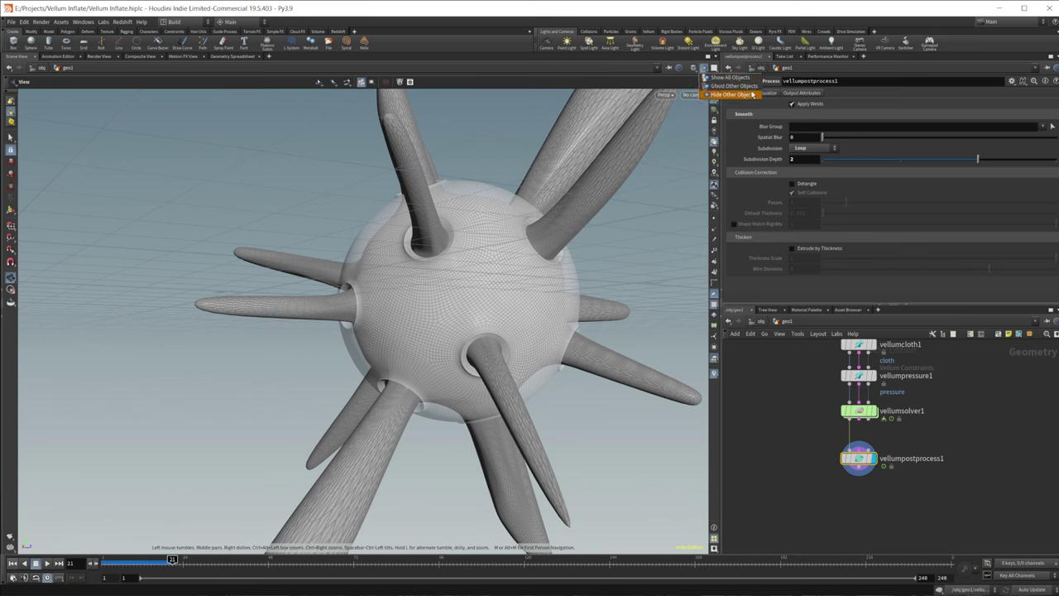
click(733, 94)
drag(507, 347, 402, 303)
- Set the Stretch Stiffness value of vellumcloth1 to 10
middle_drag(807, 409, 797, 425)
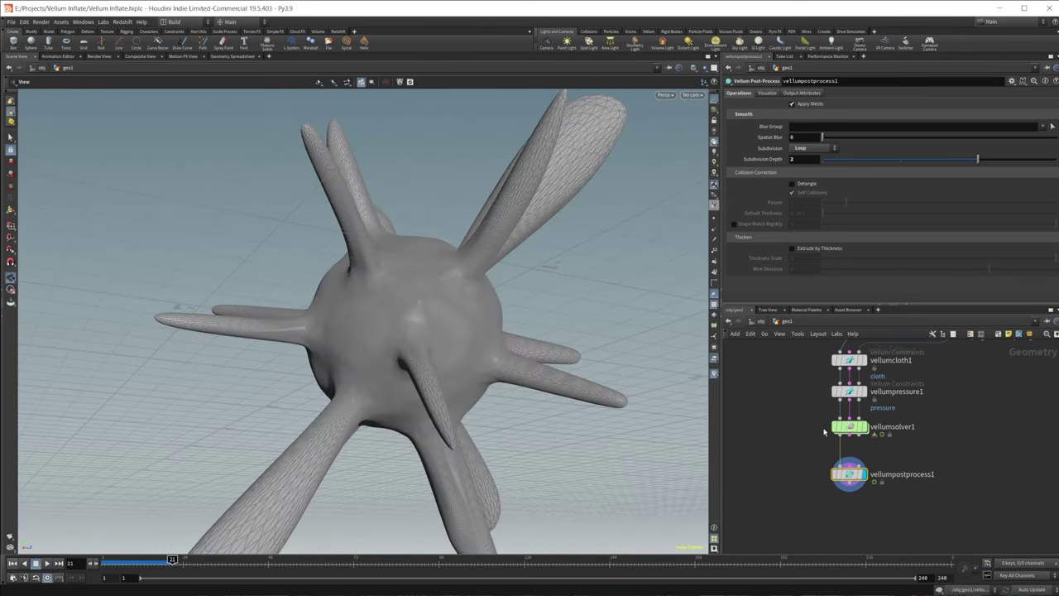
click(849, 391)
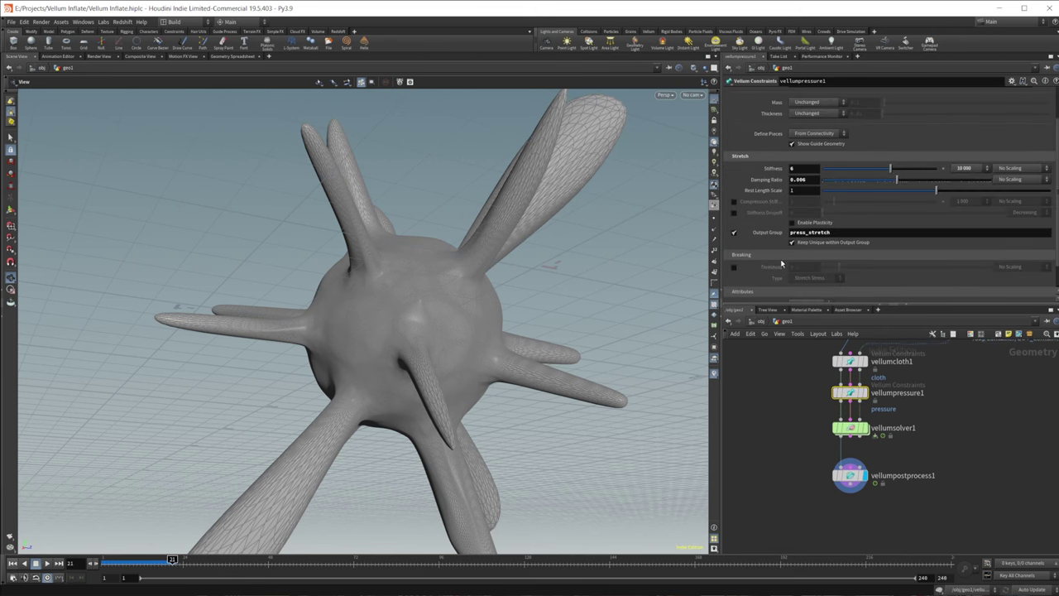
click(852, 361)
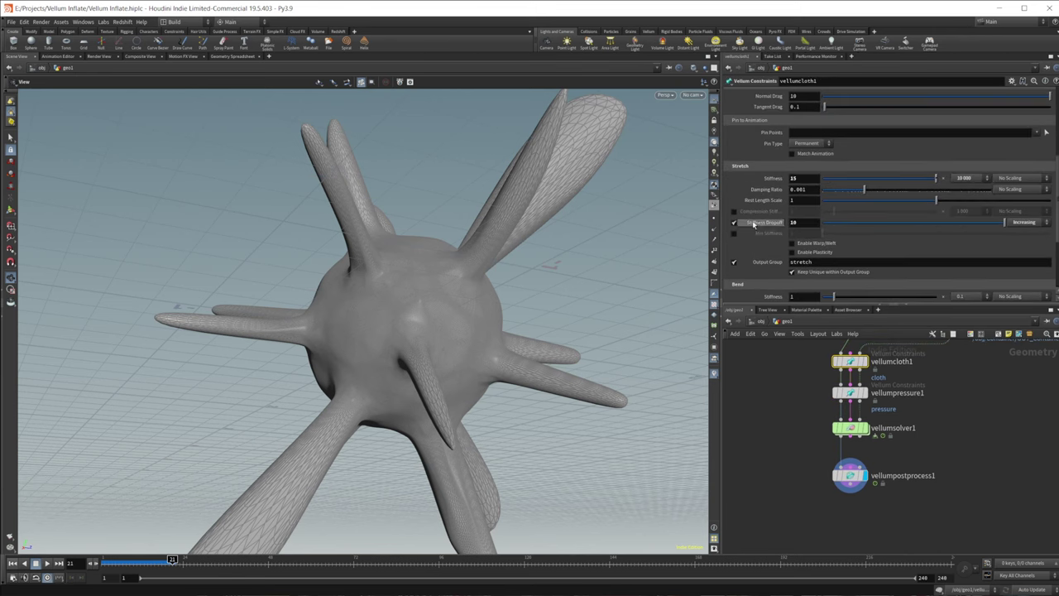
click(806, 179)
text(10)
key(Return)
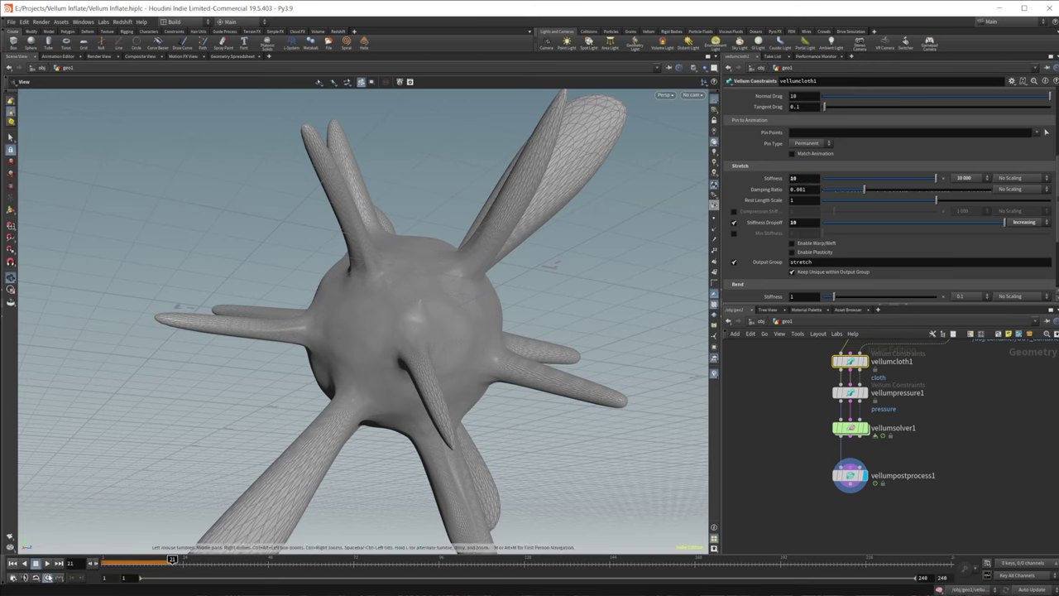
- Rerun the simulation from the first frame to frame 26 with vellumsolver1 displayed, and inspect the result through vellumpostprocess1
key(ctrl+Up)
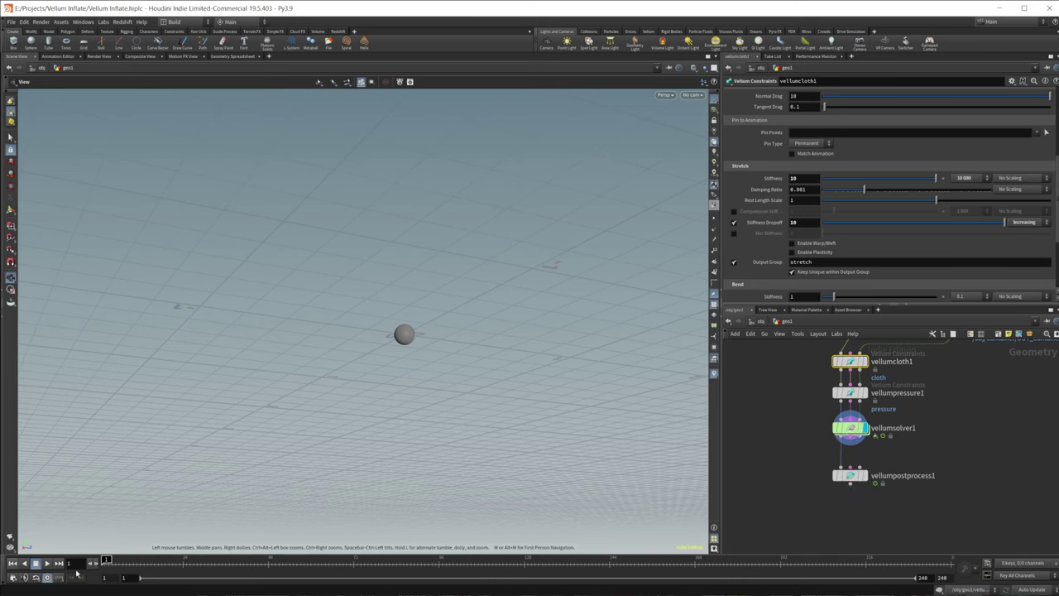
click(48, 563)
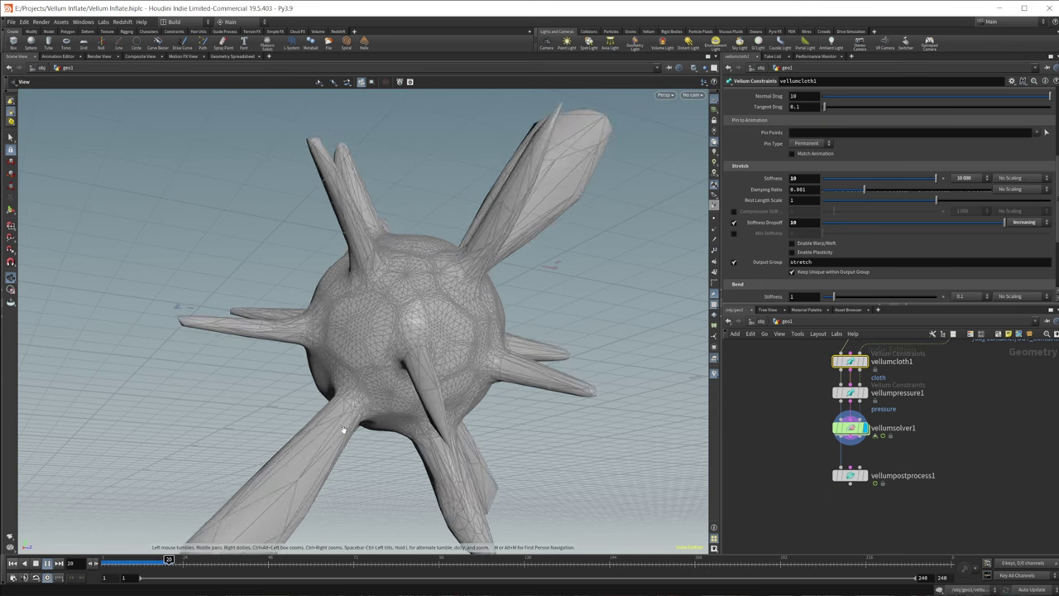
click(35, 562)
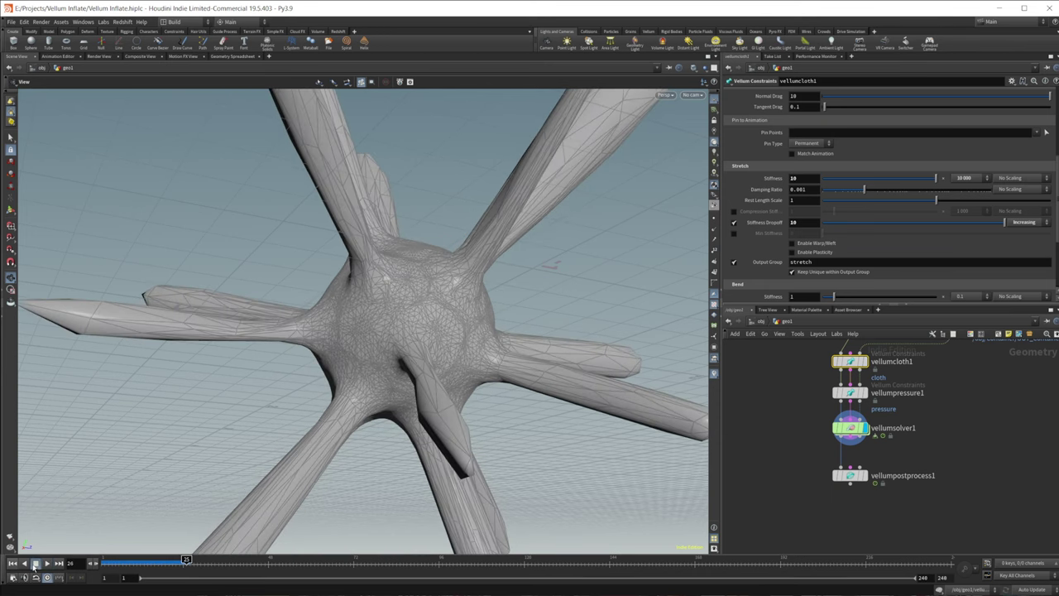
click(864, 475)
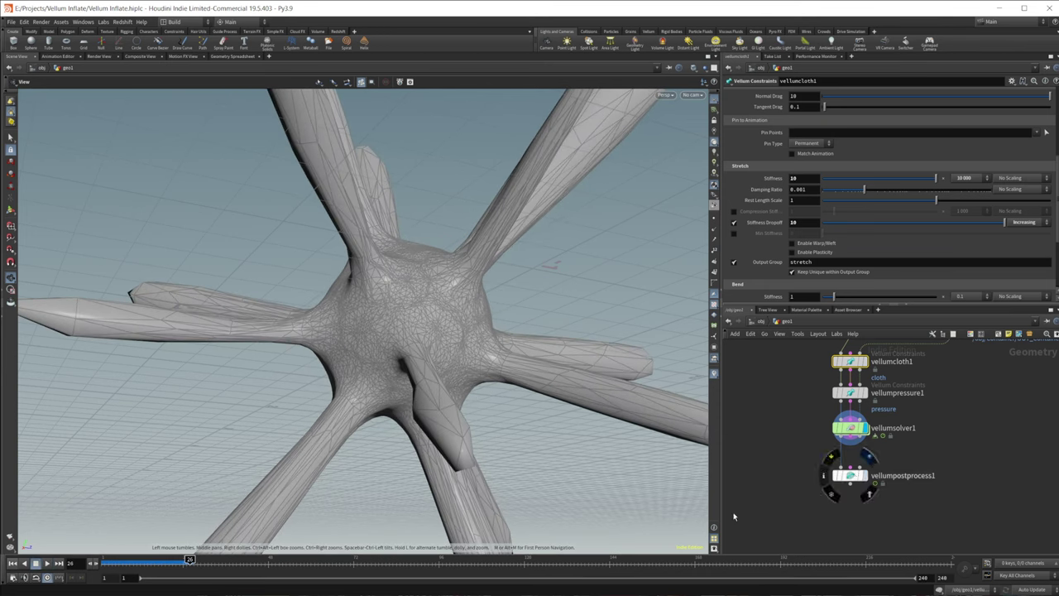
mouse_move(394, 359)
mouse_down()
mouse_move(416, 338)
mouse_move(405, 350)
mouse_move(255, 362)
mouse_move(320, 351)
mouse_move(371, 321)
mouse_move(367, 350)
mouse_move(366, 322)
mouse_move(411, 324)
mouse_move(384, 374)
mouse_up()
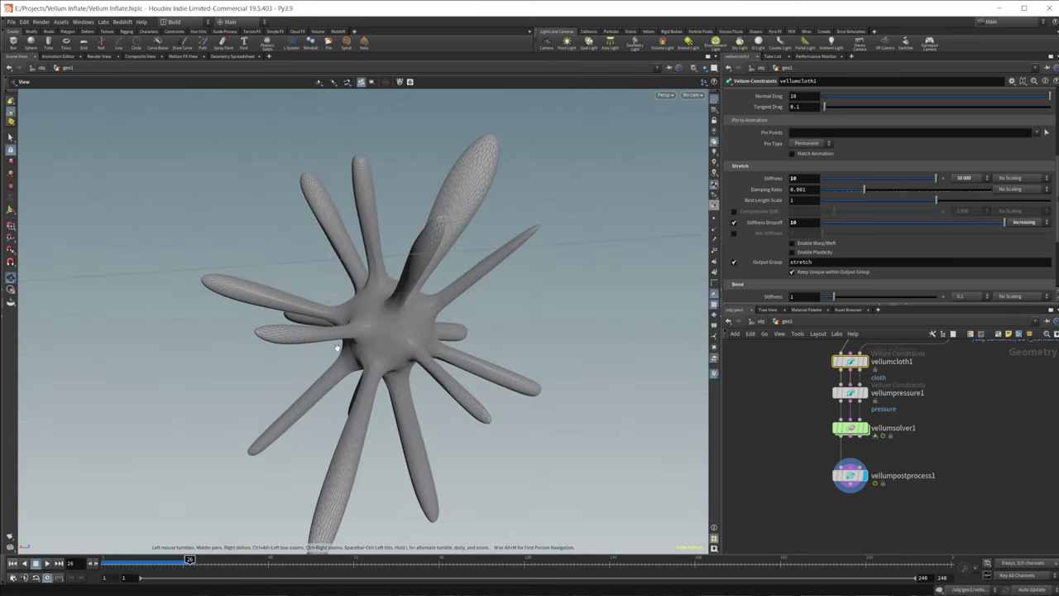
drag(337, 348, 627, 303)
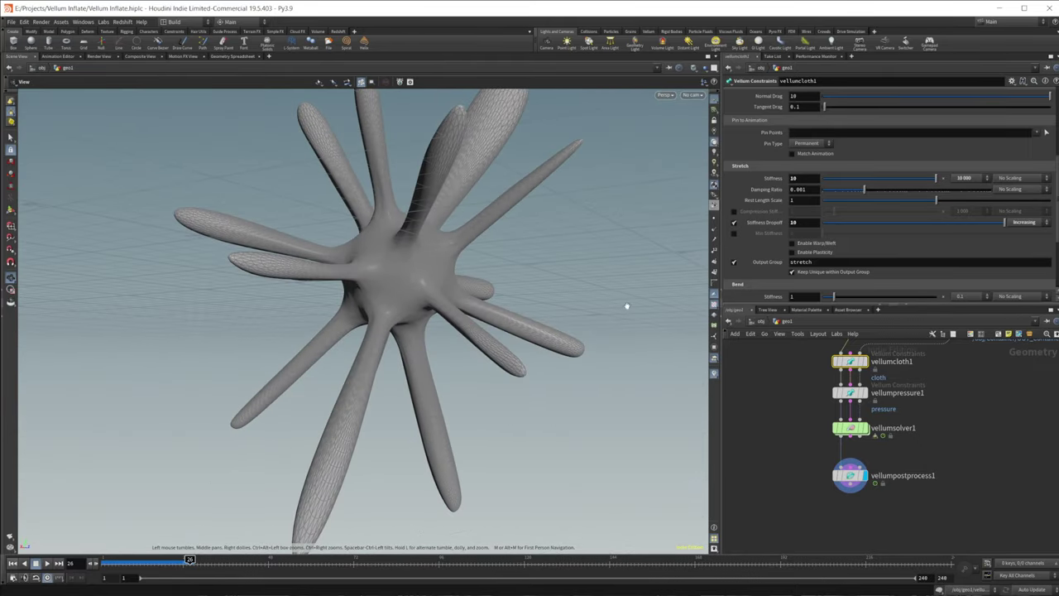
- Set the Stretch Damping Ratio of vellumpressure1 to 0.1
scroll(802, 223, up, 1)
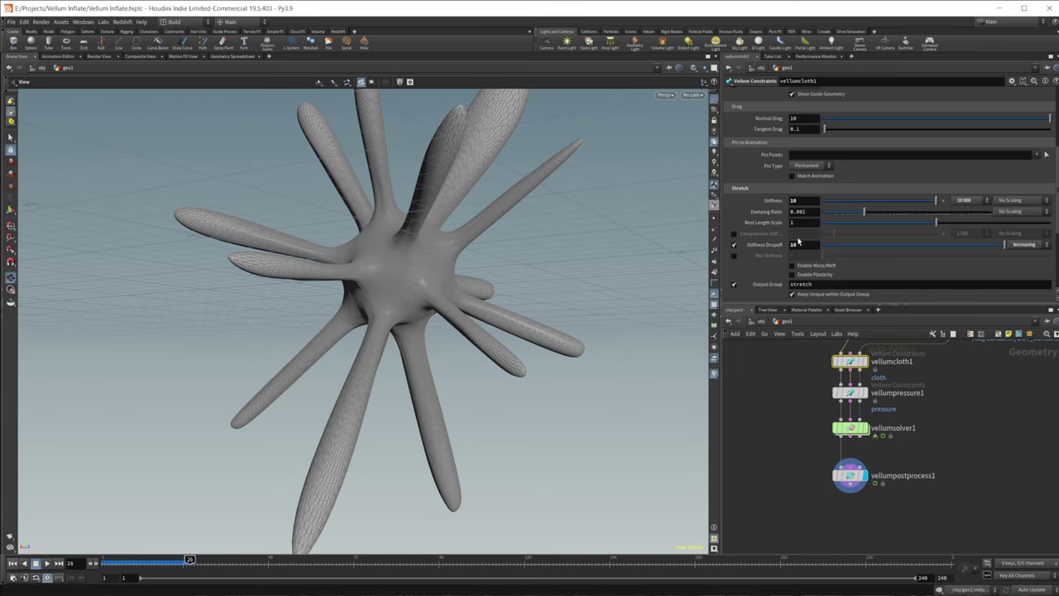
scroll(789, 274, down, 3)
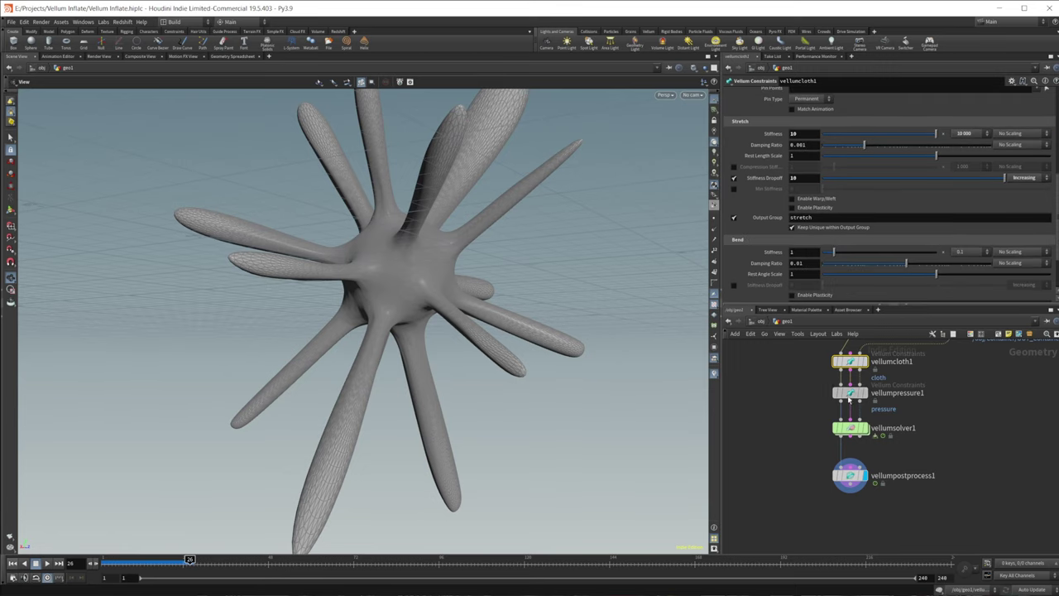
click(850, 393)
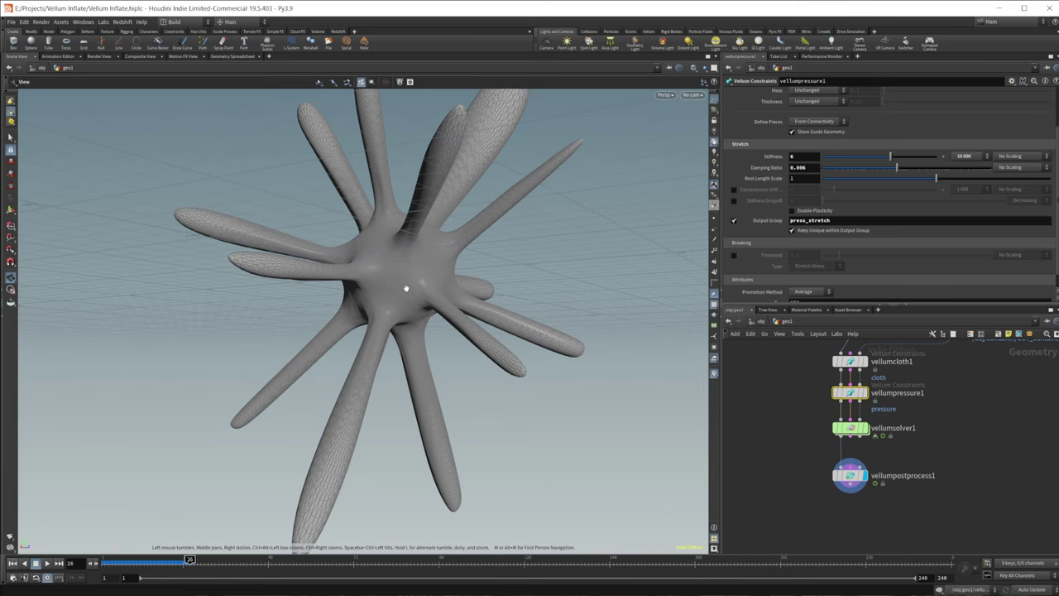
scroll(414, 278, up, 3)
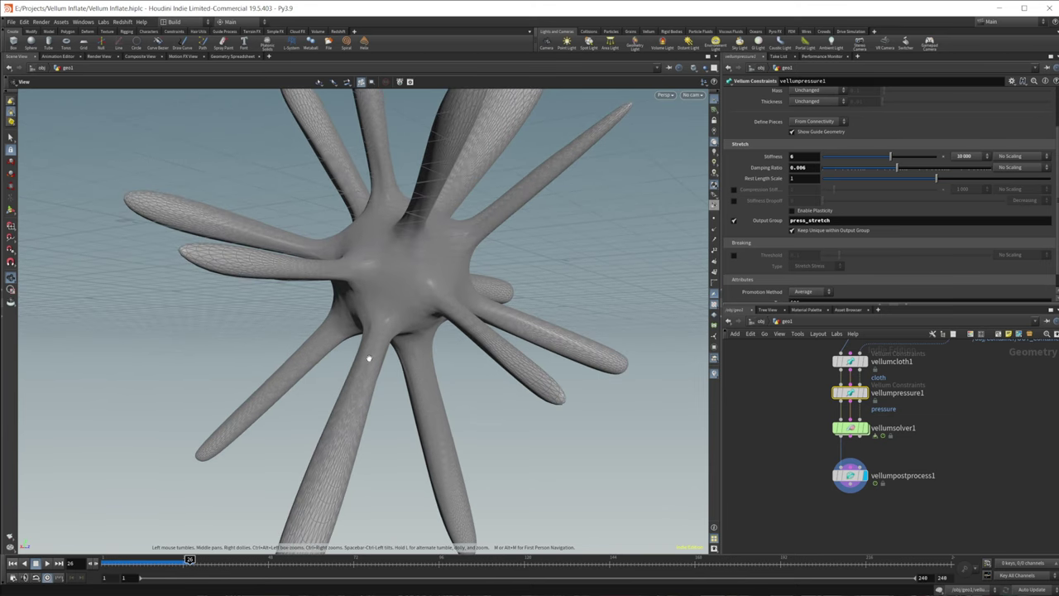
click(807, 167)
key(BackSpace)
key(BackSpace)
key(BackSpace)
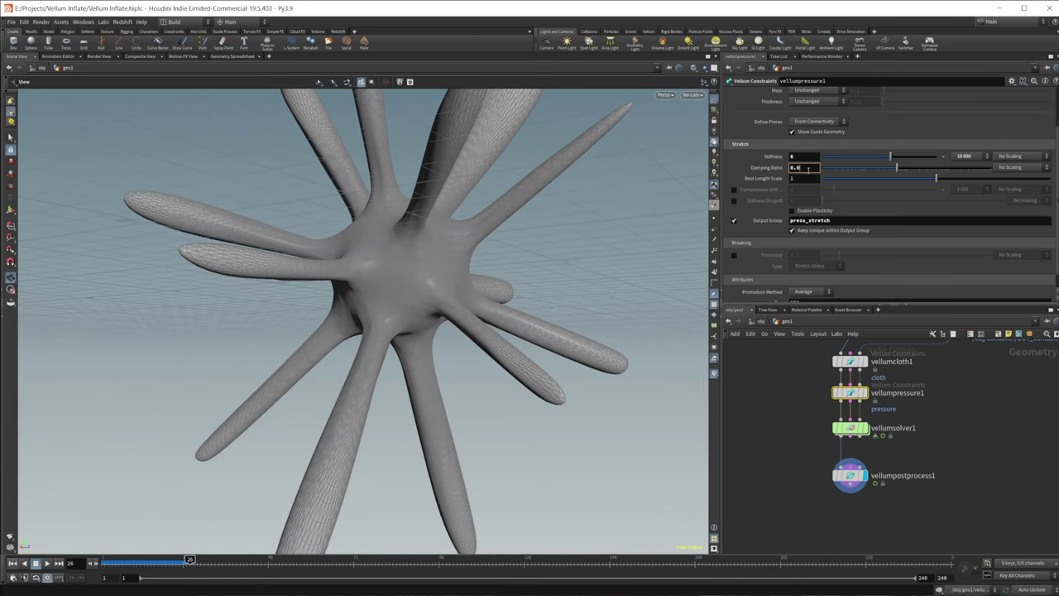
text(1)
key(Return)
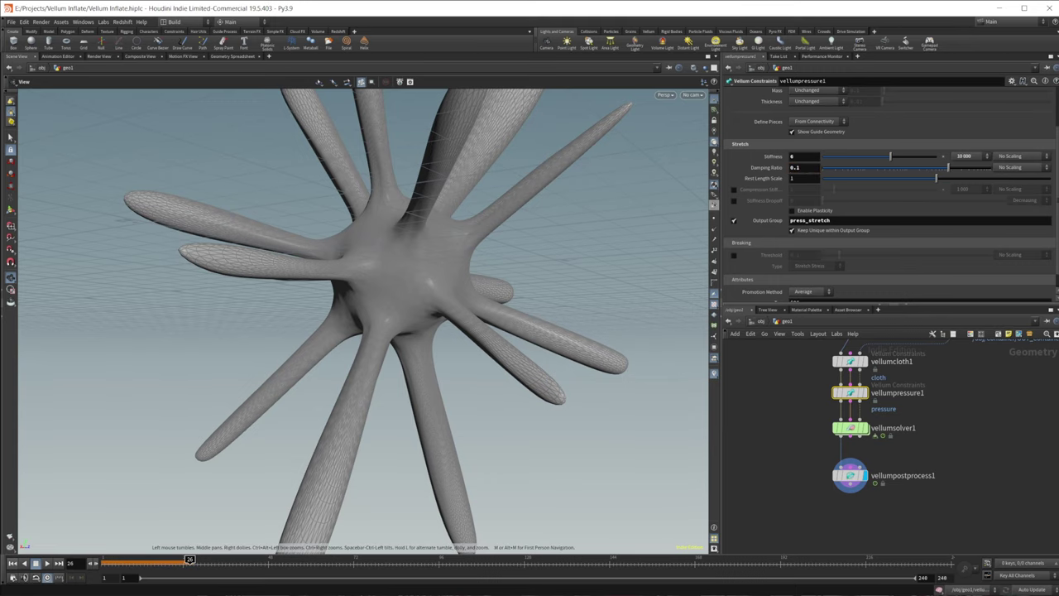
- Rerun the simulation from the first frame to frame 35 and examine the smoothed spikes from another angle
click(12, 563)
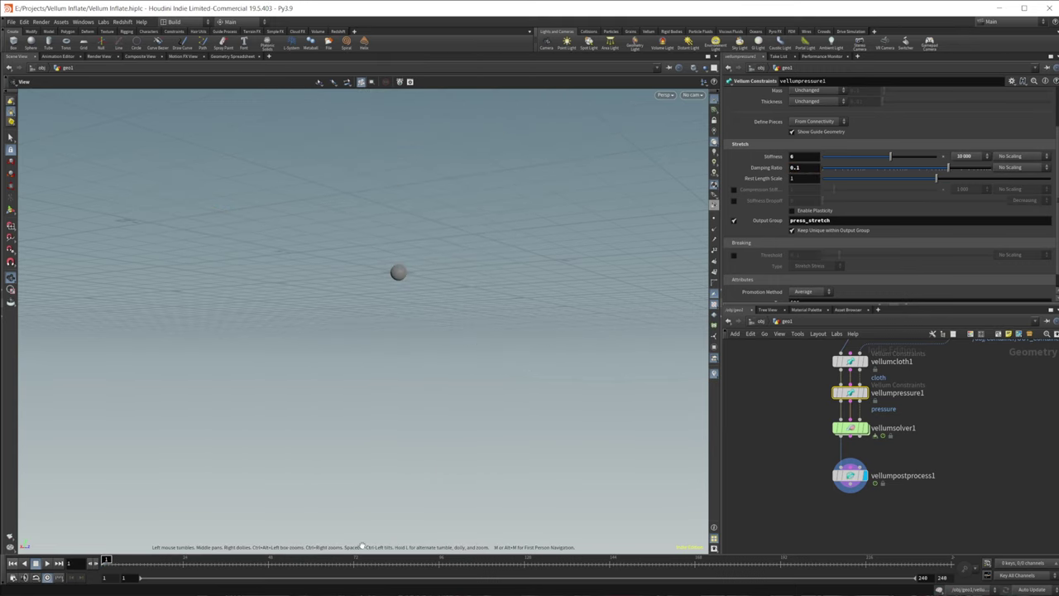
click(50, 563)
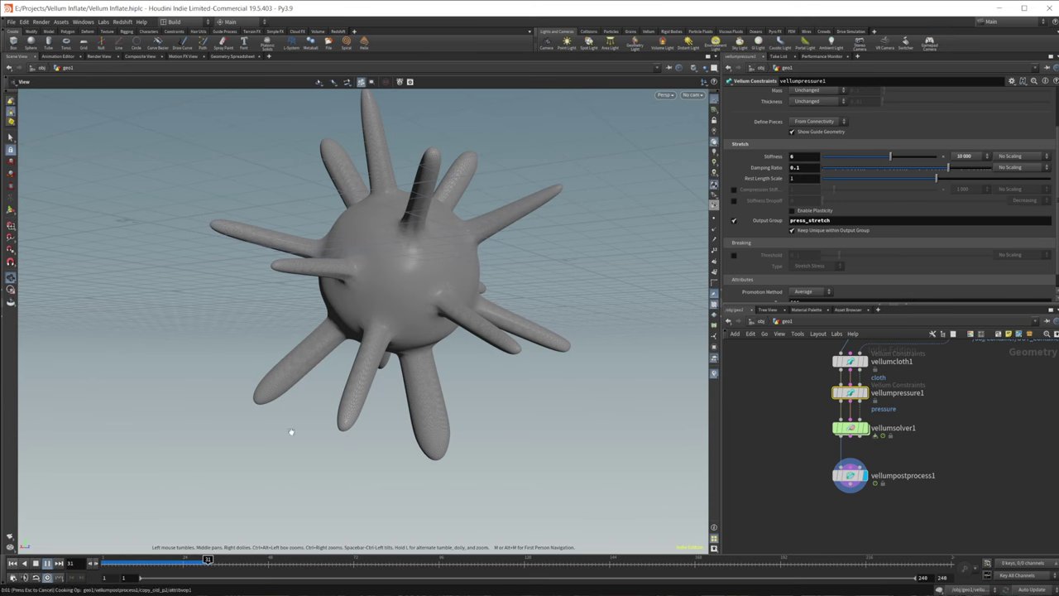
click(35, 563)
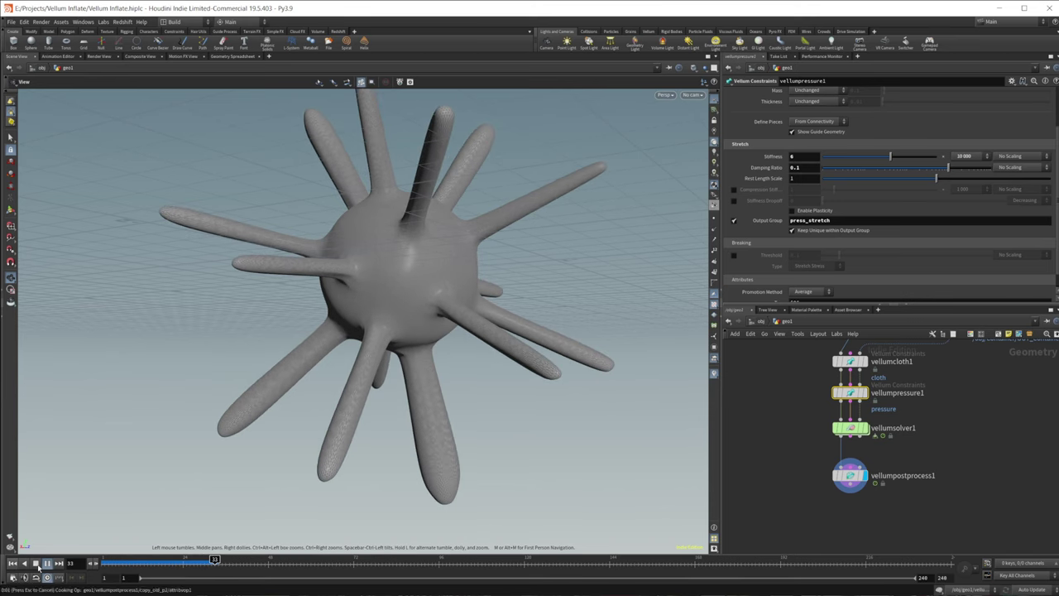
drag(484, 354, 406, 355)
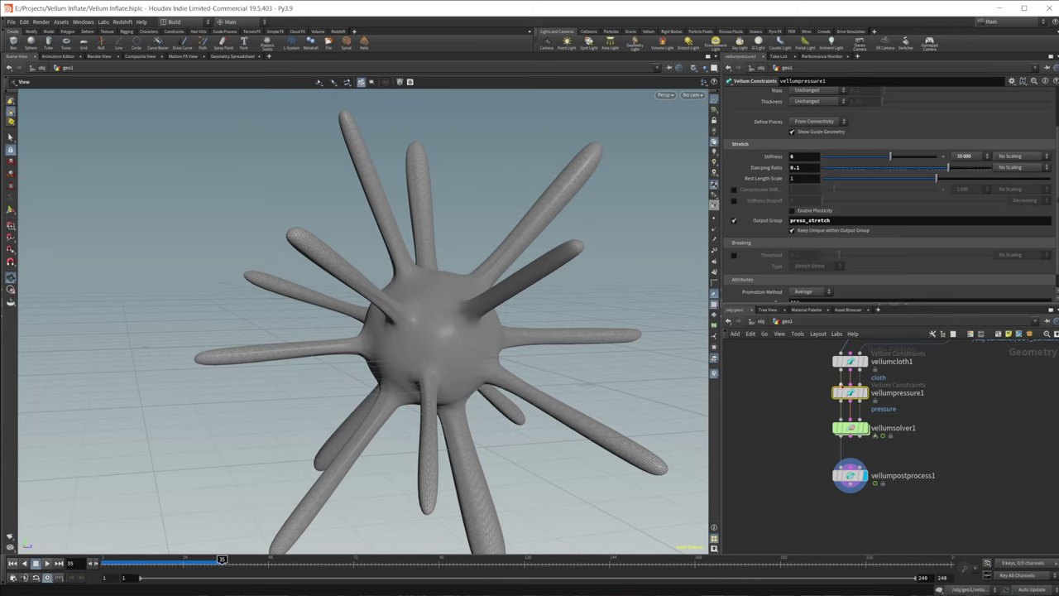
- Raise the Stretch Stiffness multiplier of vellumcloth1 to 100000
click(849, 360)
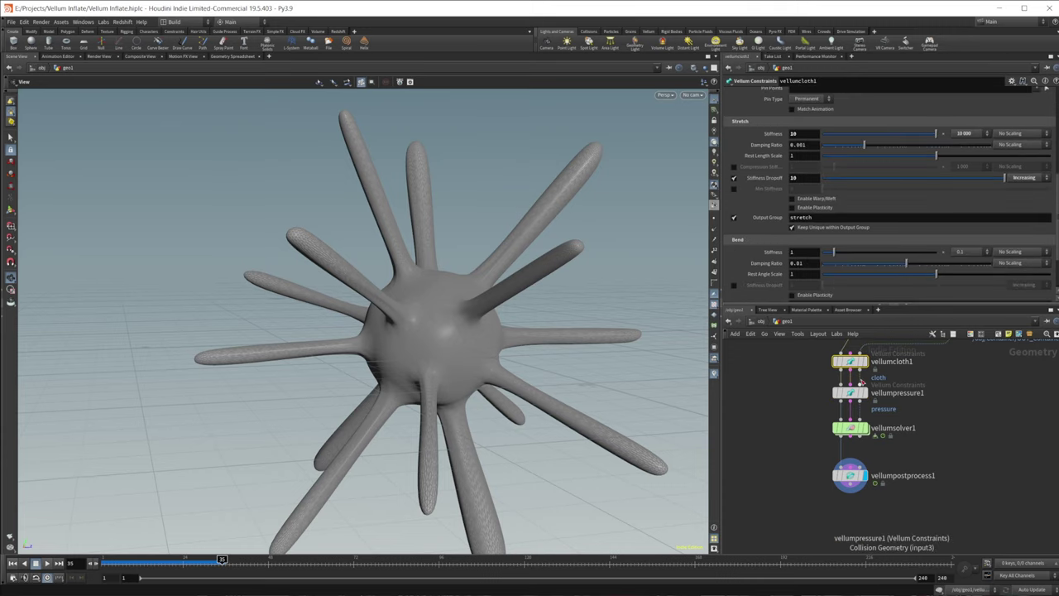
click(811, 133)
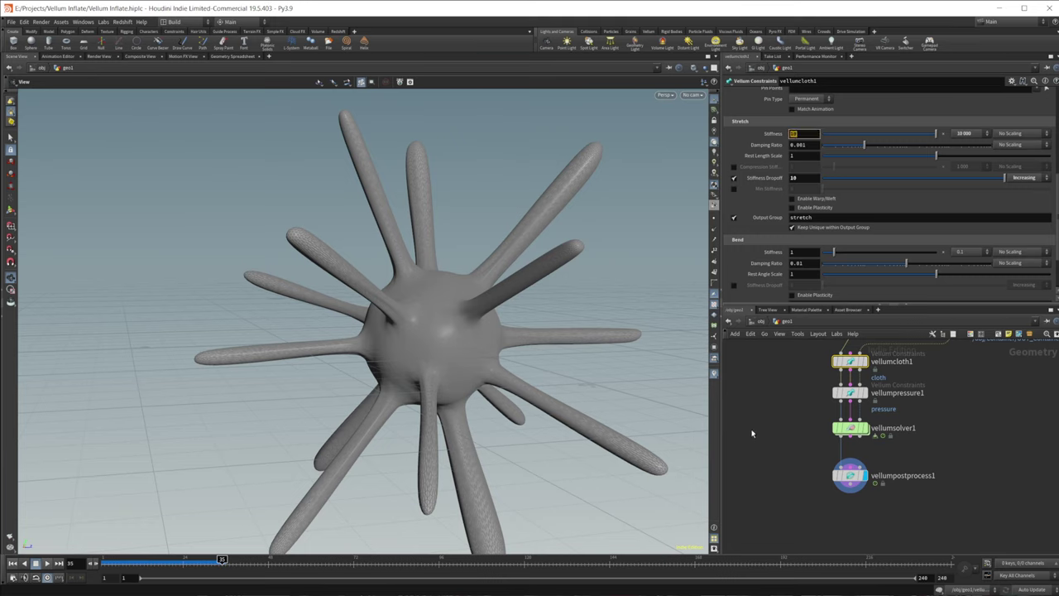
click(985, 133)
click(968, 187)
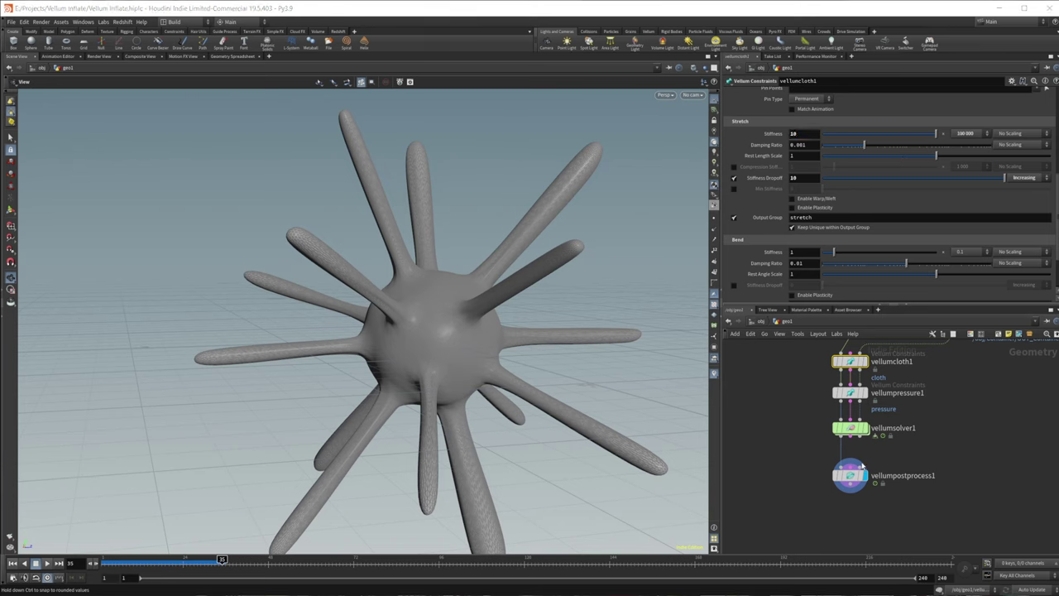
- Display vellumsolver1 and rerun the simulation from the first frame up to frame 38
click(851, 428)
click(865, 427)
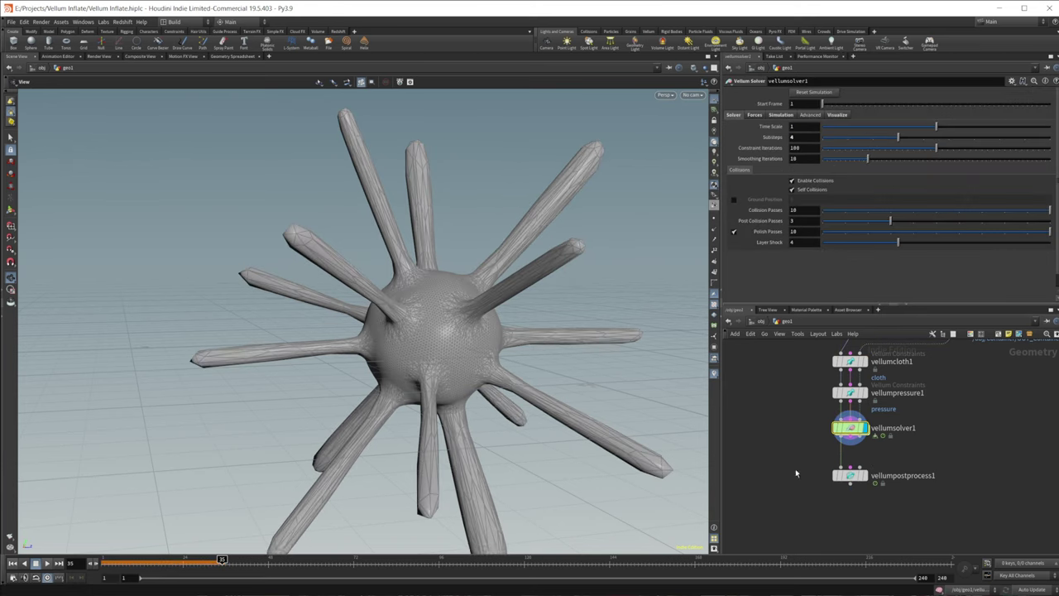
click(11, 563)
click(46, 564)
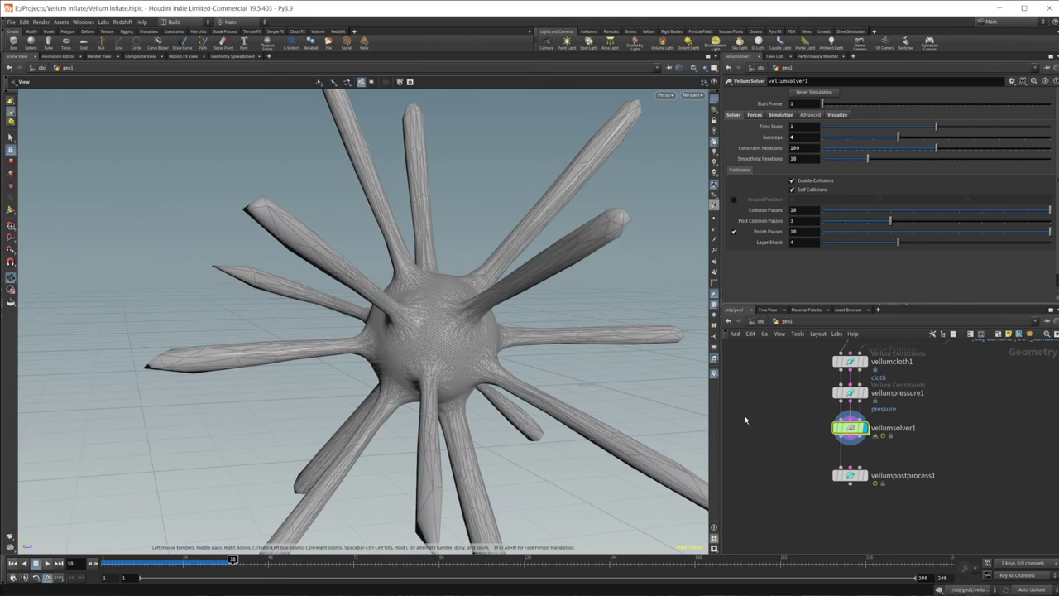
- Review the cloth constraint and the press_stretch constraint property inside vellumsolver1, and return to geo1 with vellumpostprocess1 displayed
middle_drag(810, 399, 805, 444)
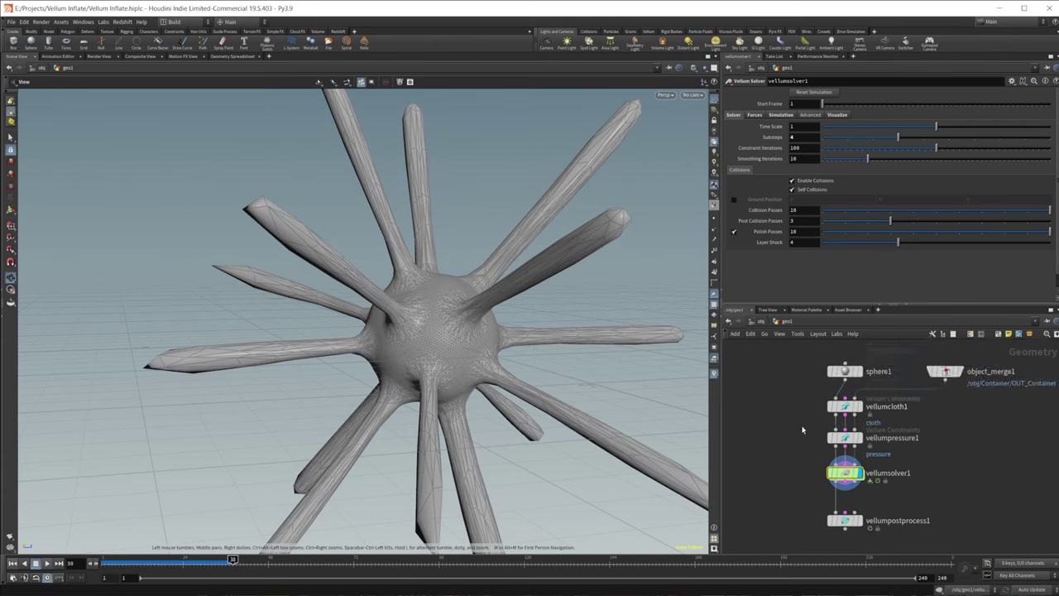
click(851, 409)
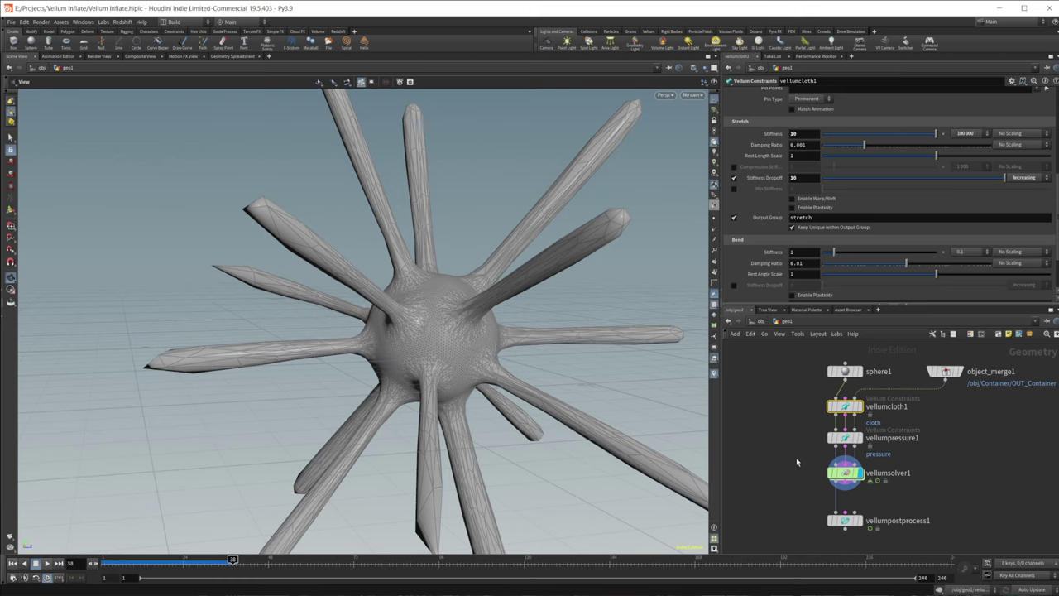
mouse_move(869, 515)
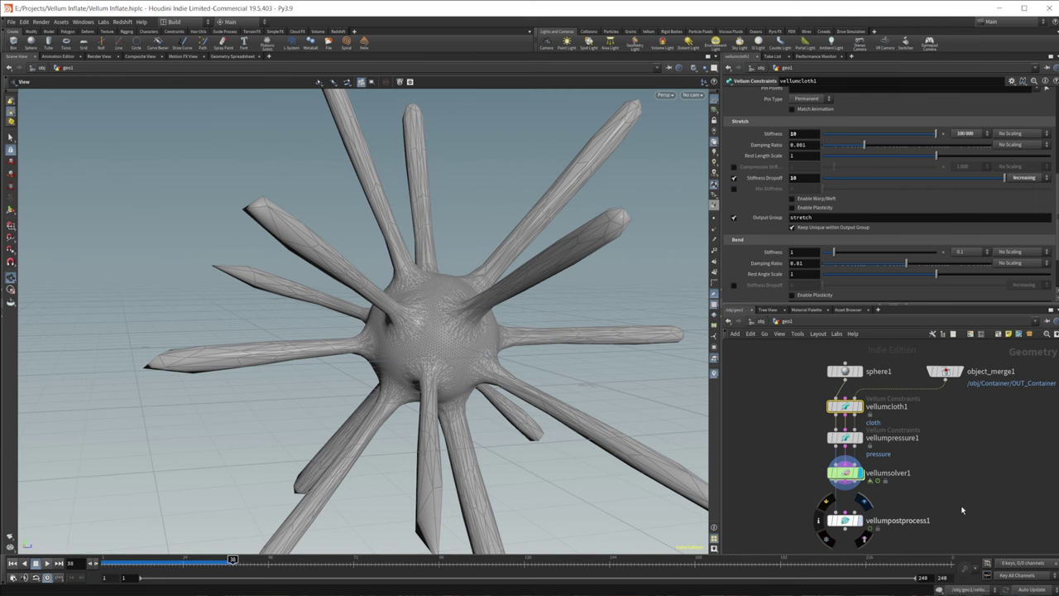
double_click(846, 471)
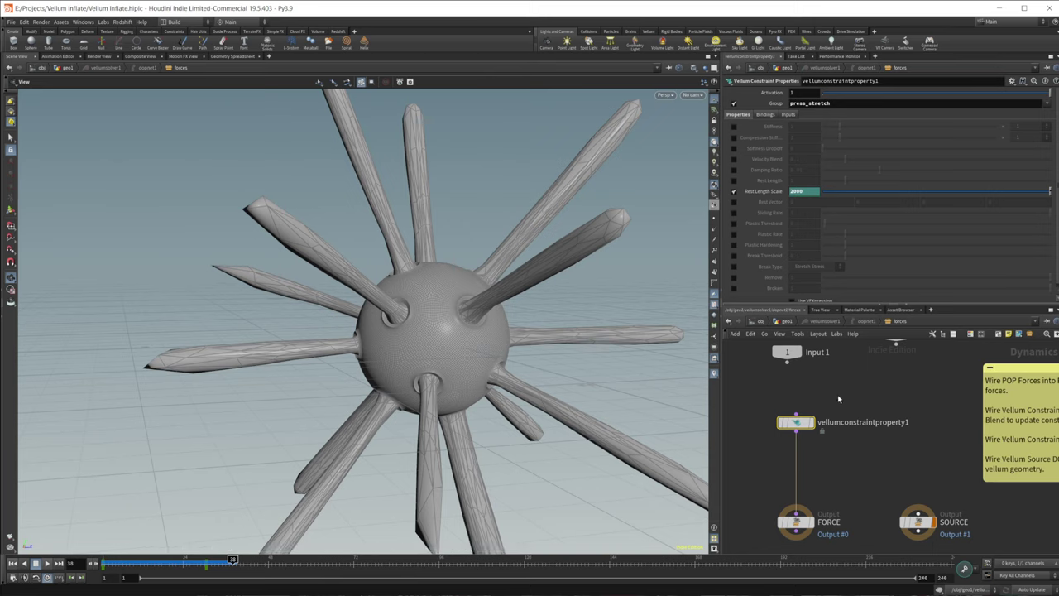
click(790, 320)
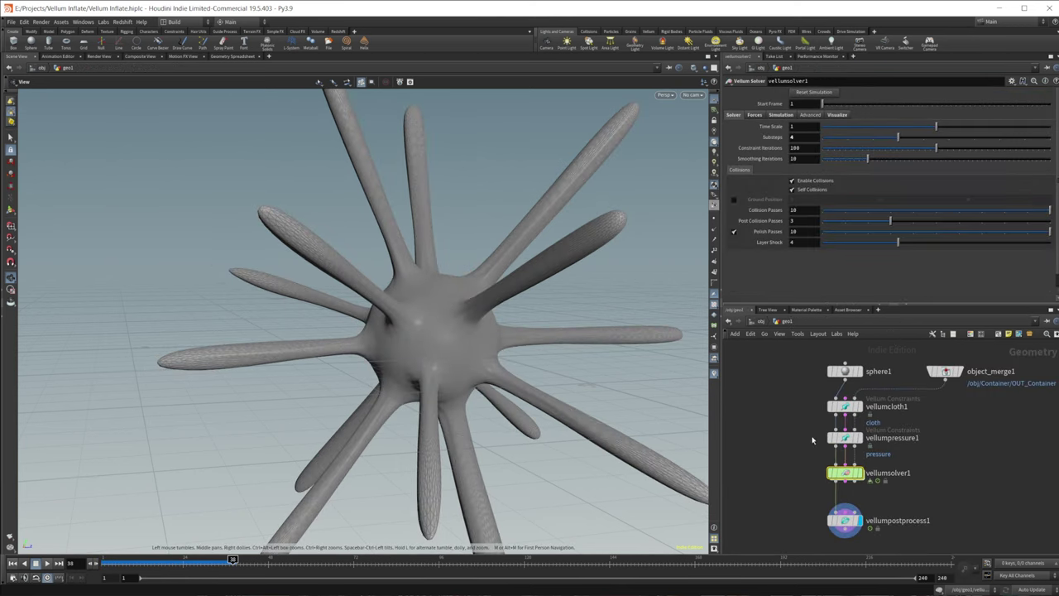